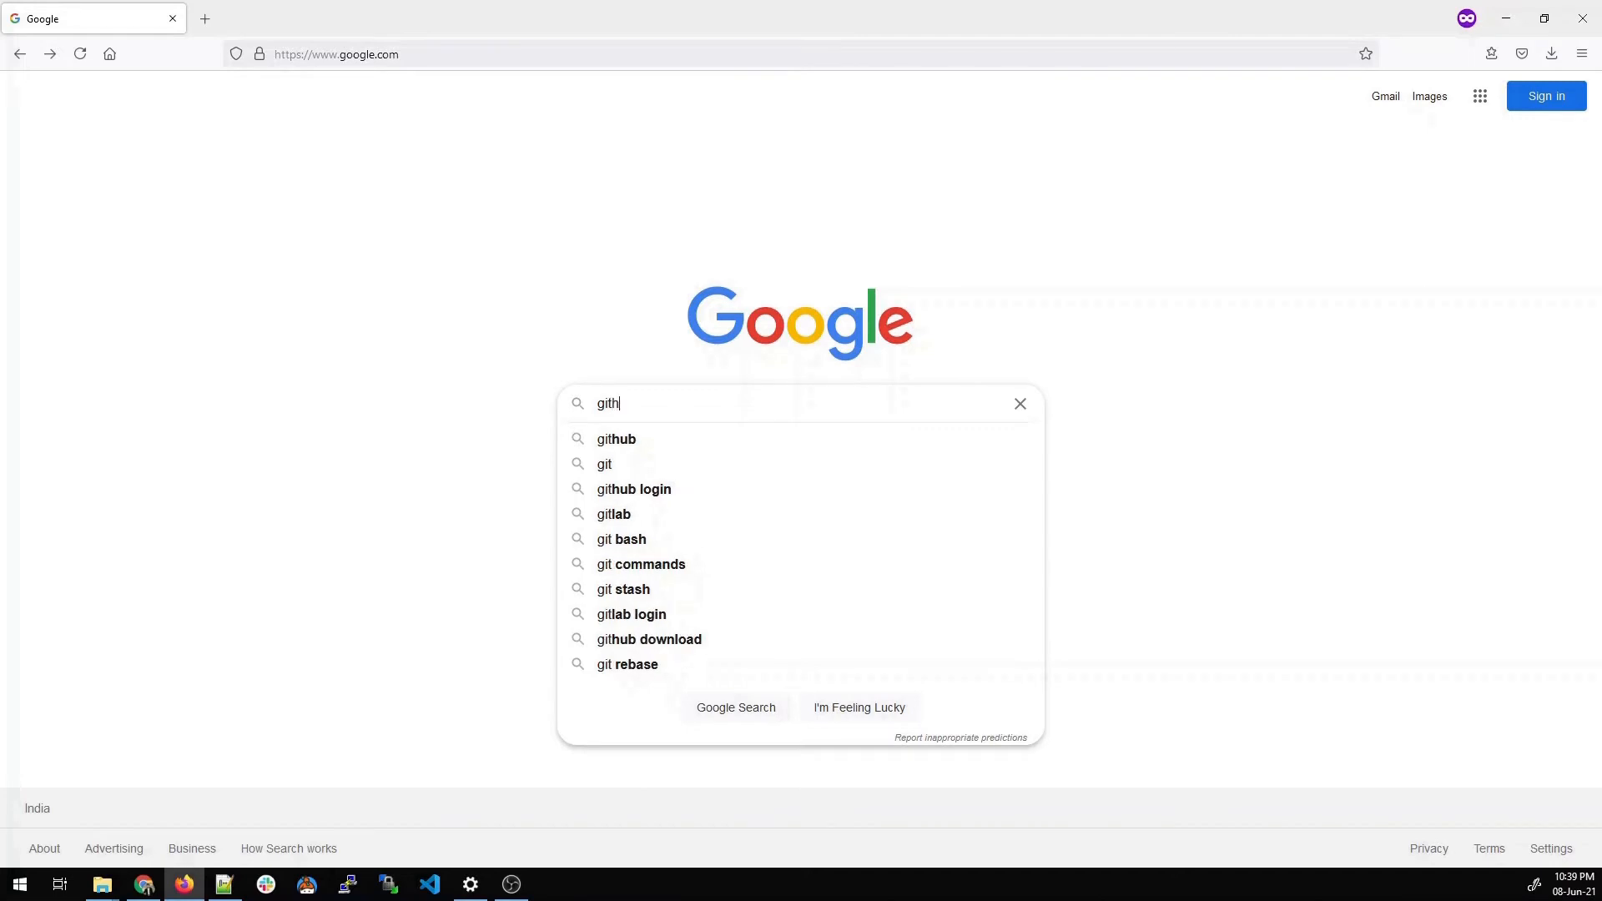
- Search Google for 'github', open the official GitHub site and go to Sign up
{"action": "key", "text": "Return"}
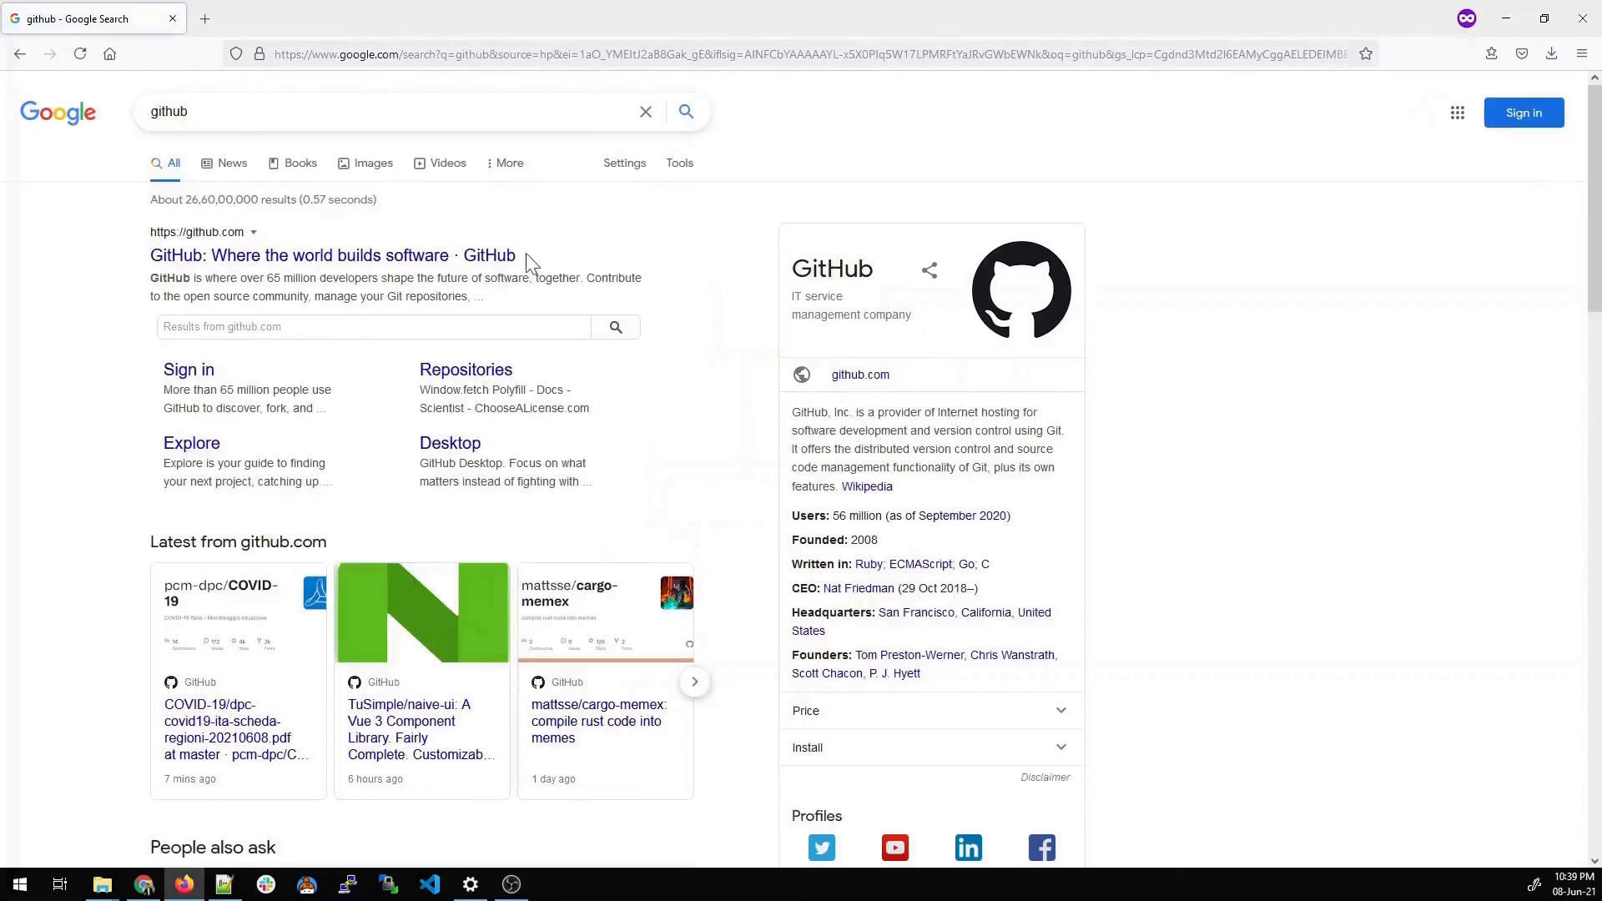
{"action": "left_click", "coordinate": [211, 260]}
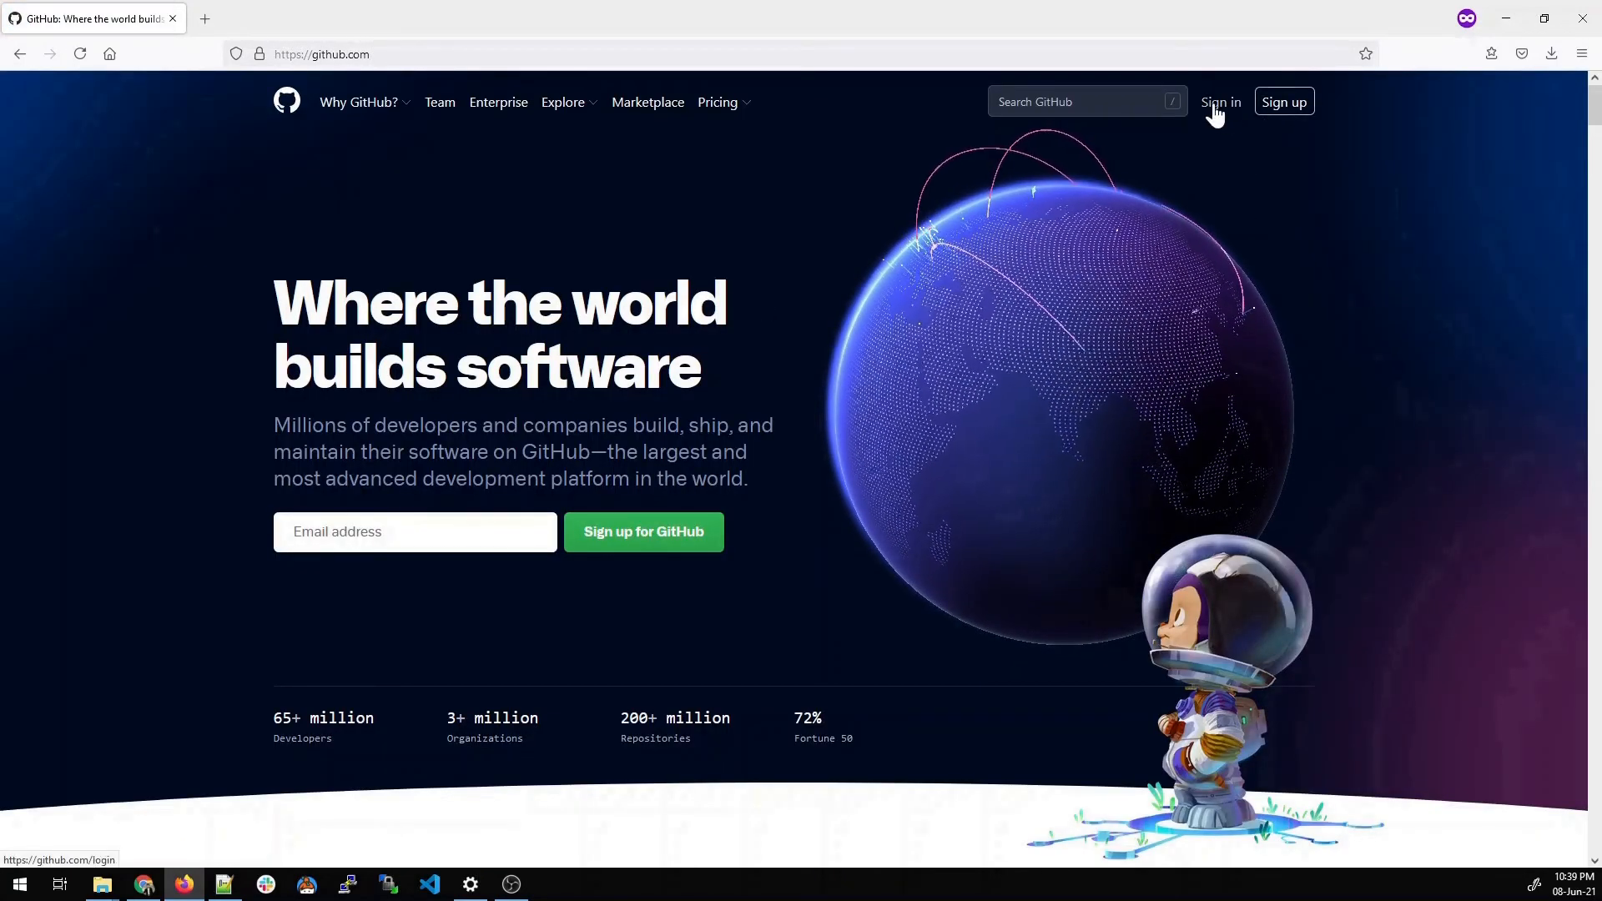
{"action": "left_click", "coordinate": [1306, 112]}
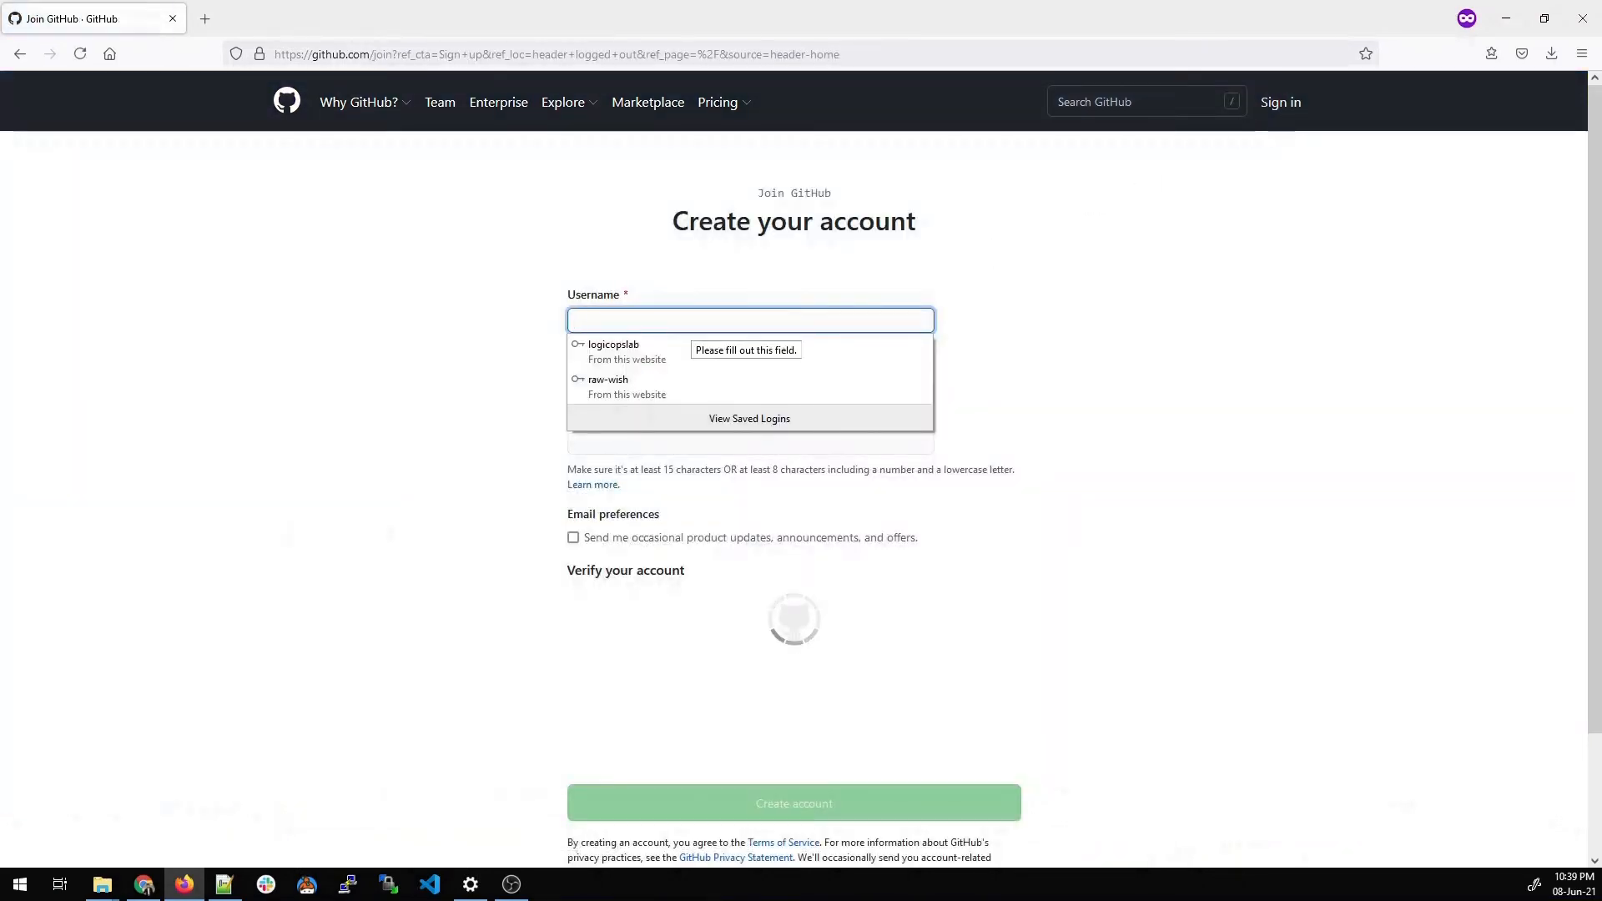
- Fill the sign-up username from saved logins and enter the account e-mail address
{"action": "left_click", "coordinate": [673, 348]}
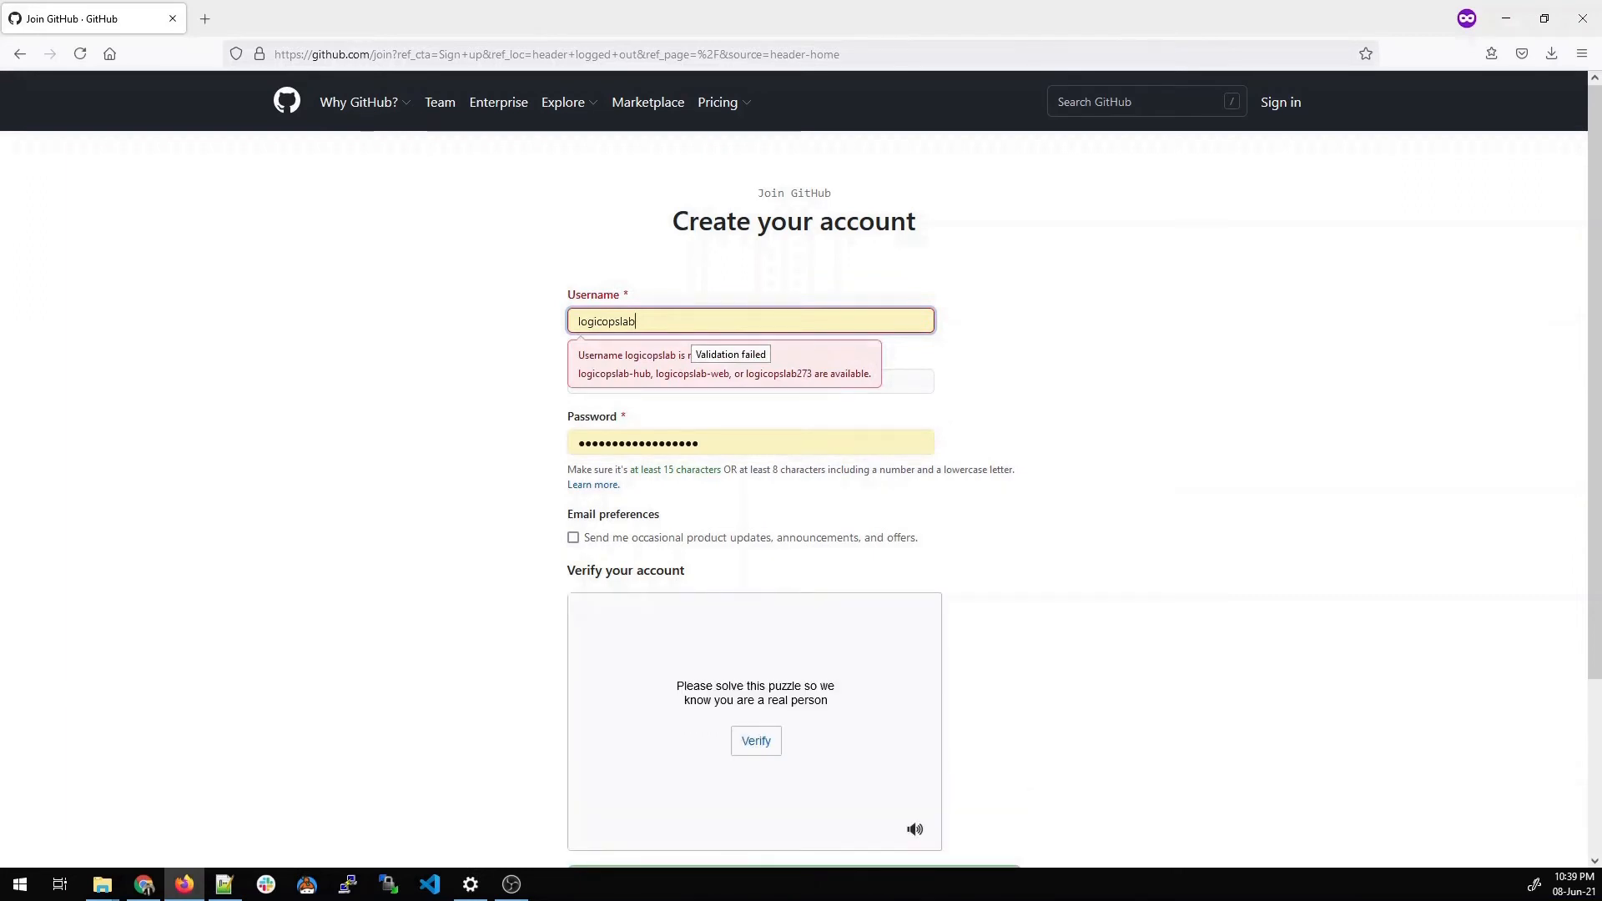
{"action": "type", "text": "ss"}
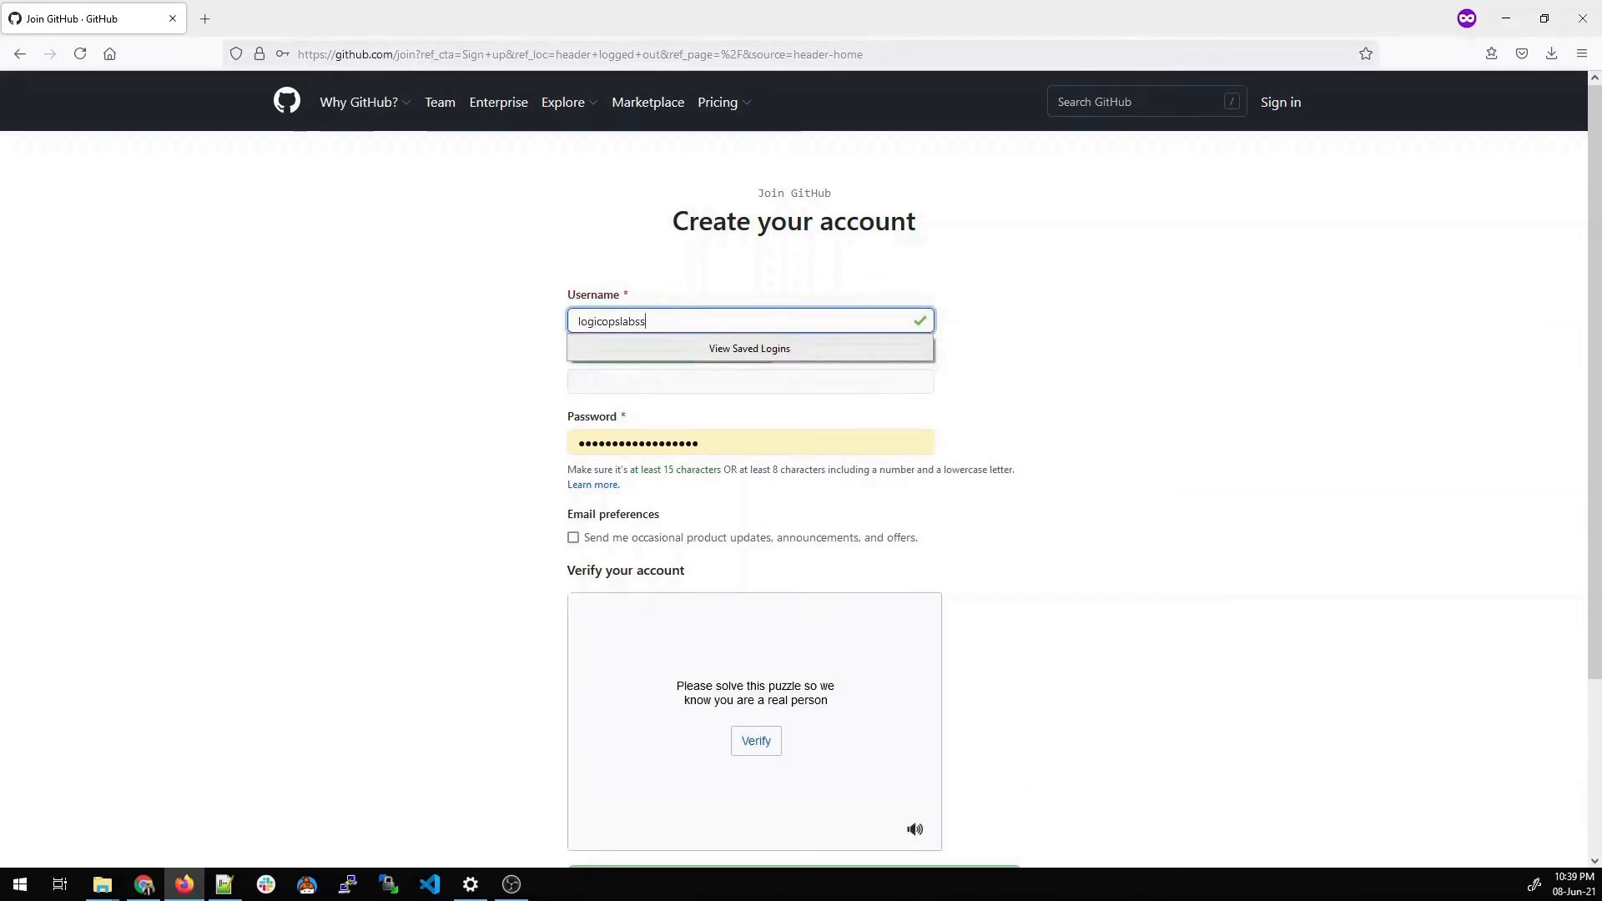
{"action": "left_click", "coordinate": [456, 390]}
{"action": "left_click", "coordinate": [595, 382]}
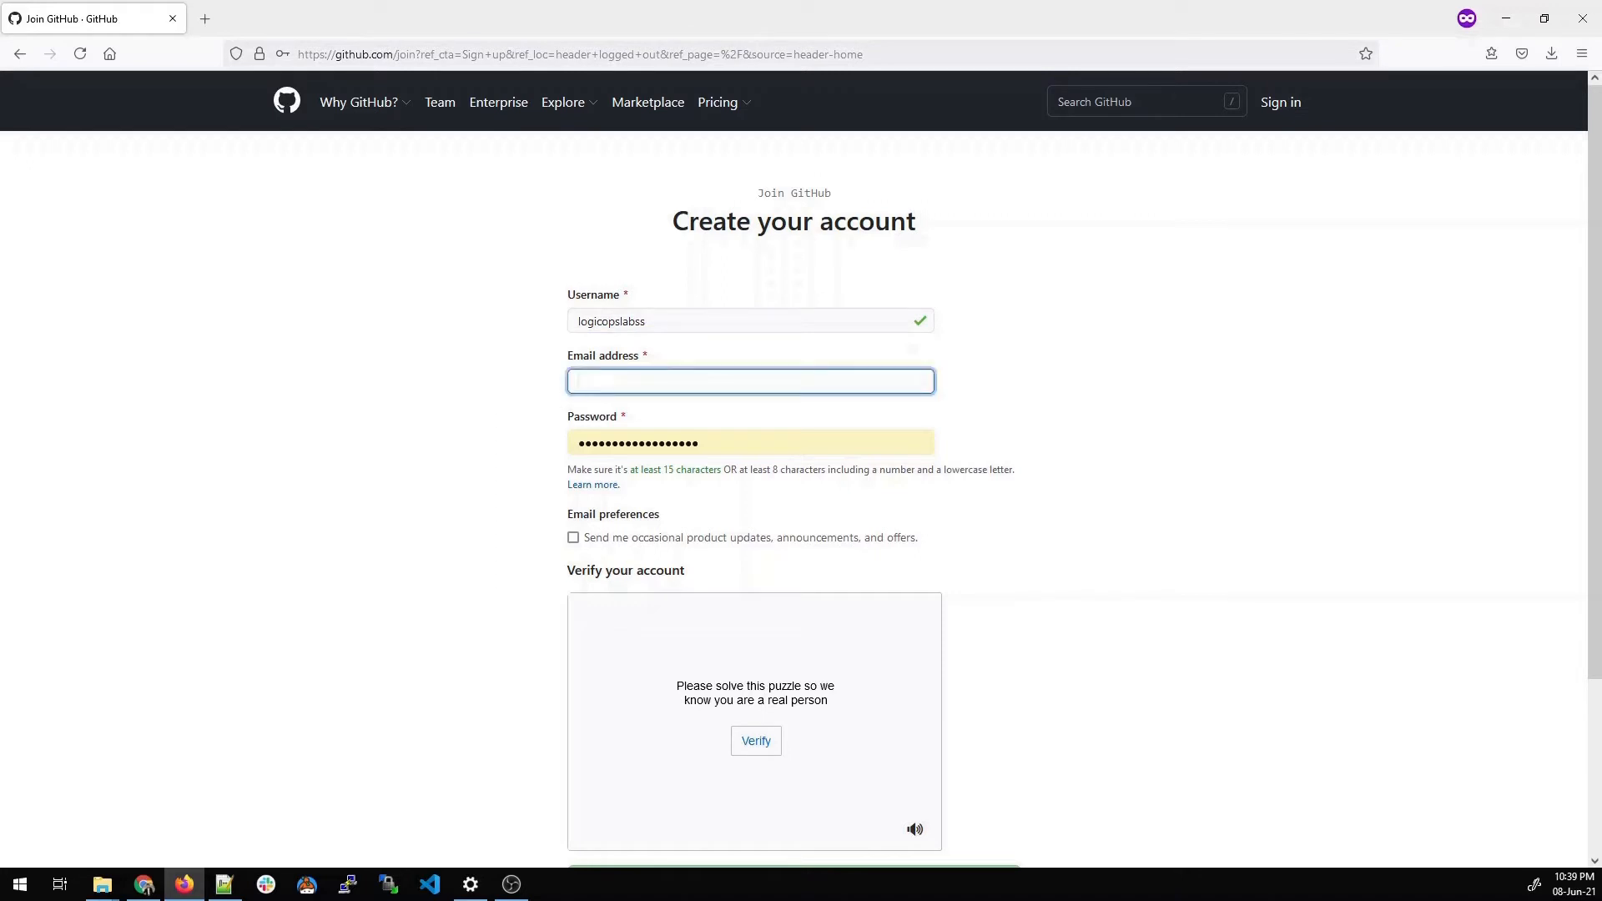
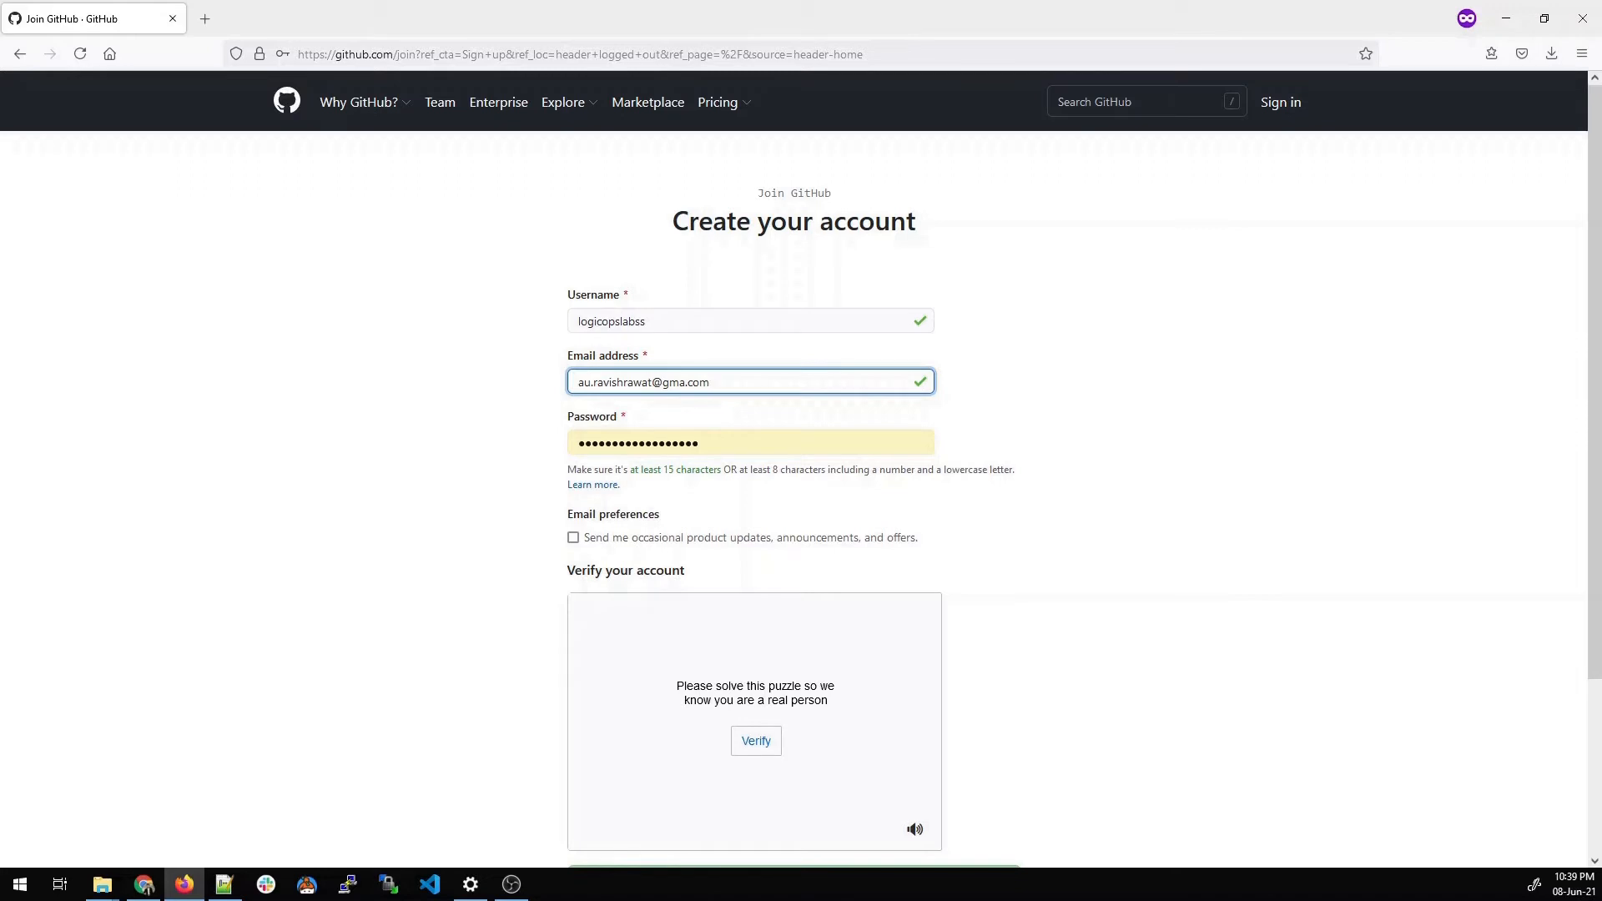
{"action": "key", "text": "Left"}
{"action": "key", "text": "Left"}
{"action": "key", "text": "Left"}
{"action": "key", "text": "Left"}
{"action": "type", "text": "il"}
{"action": "left_click", "coordinate": [495, 467]}
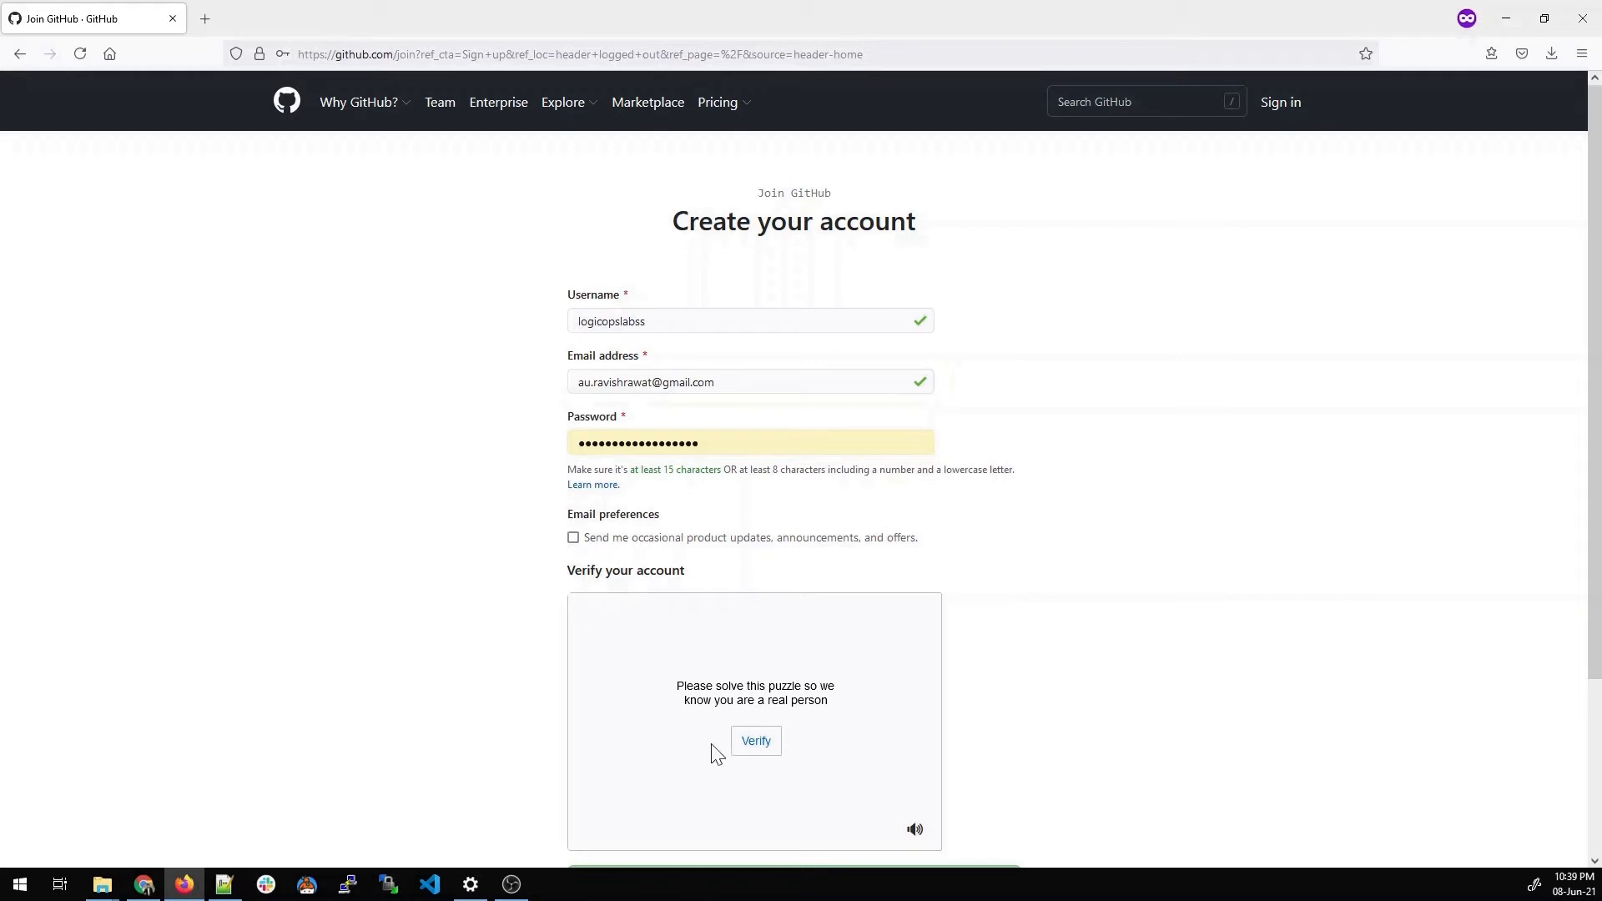
- Pass the verification puzzle by picking the spiral galaxy image in each round
{"action": "scroll", "coordinate": [897, 718], "scroll_direction": "down", "scroll_amount": 1}
{"action": "left_click", "coordinate": [758, 665]}
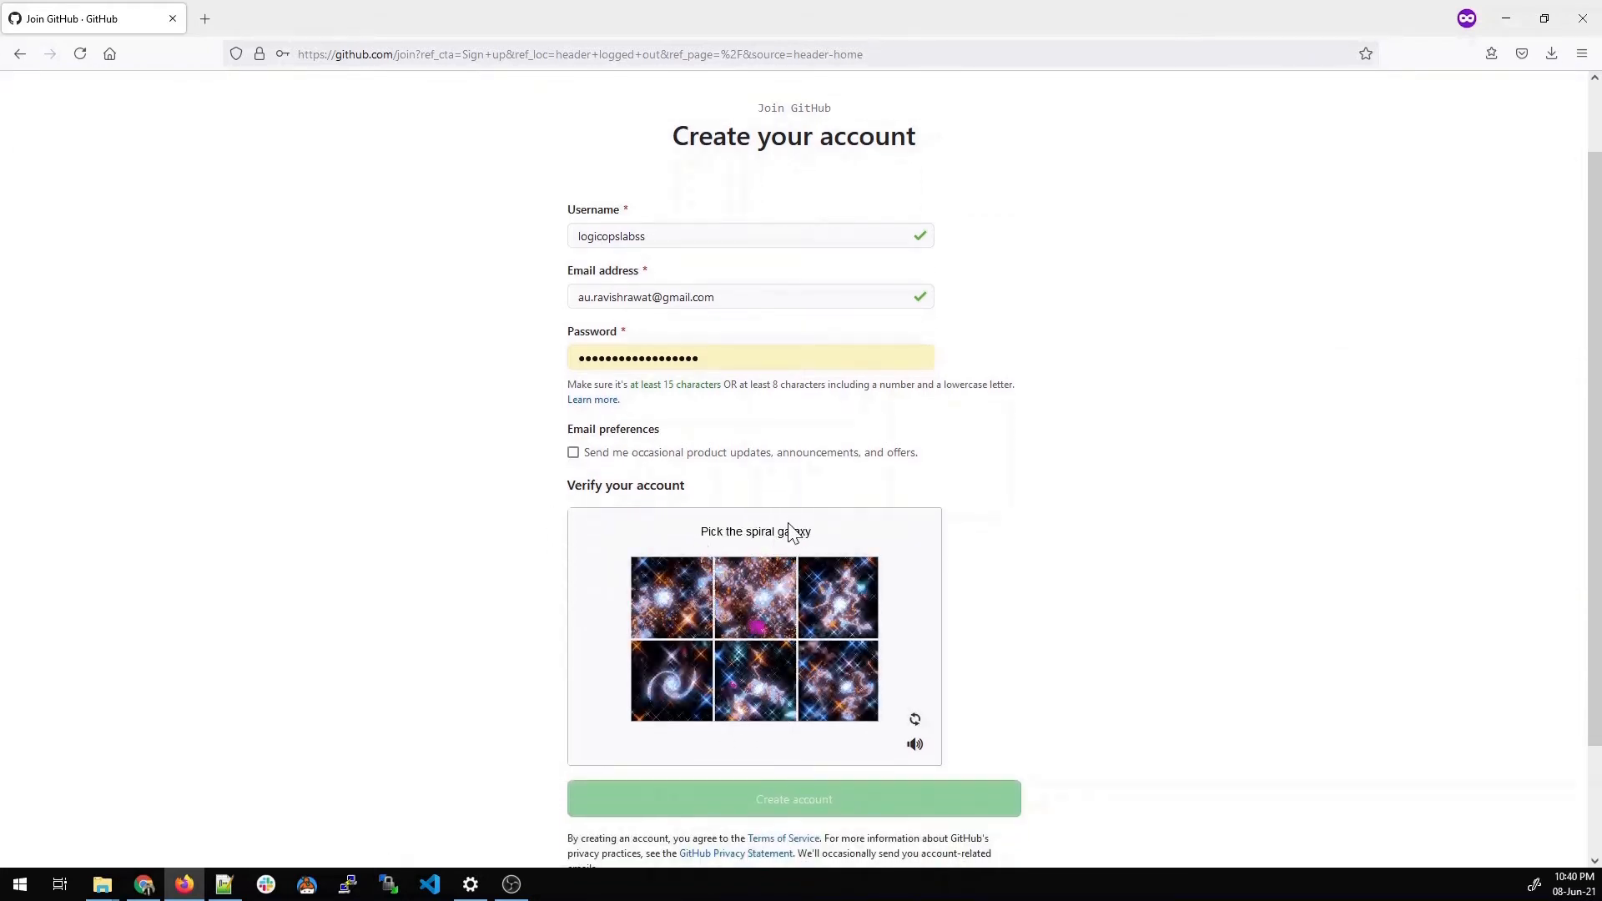
{"action": "left_click", "coordinate": [666, 685]}
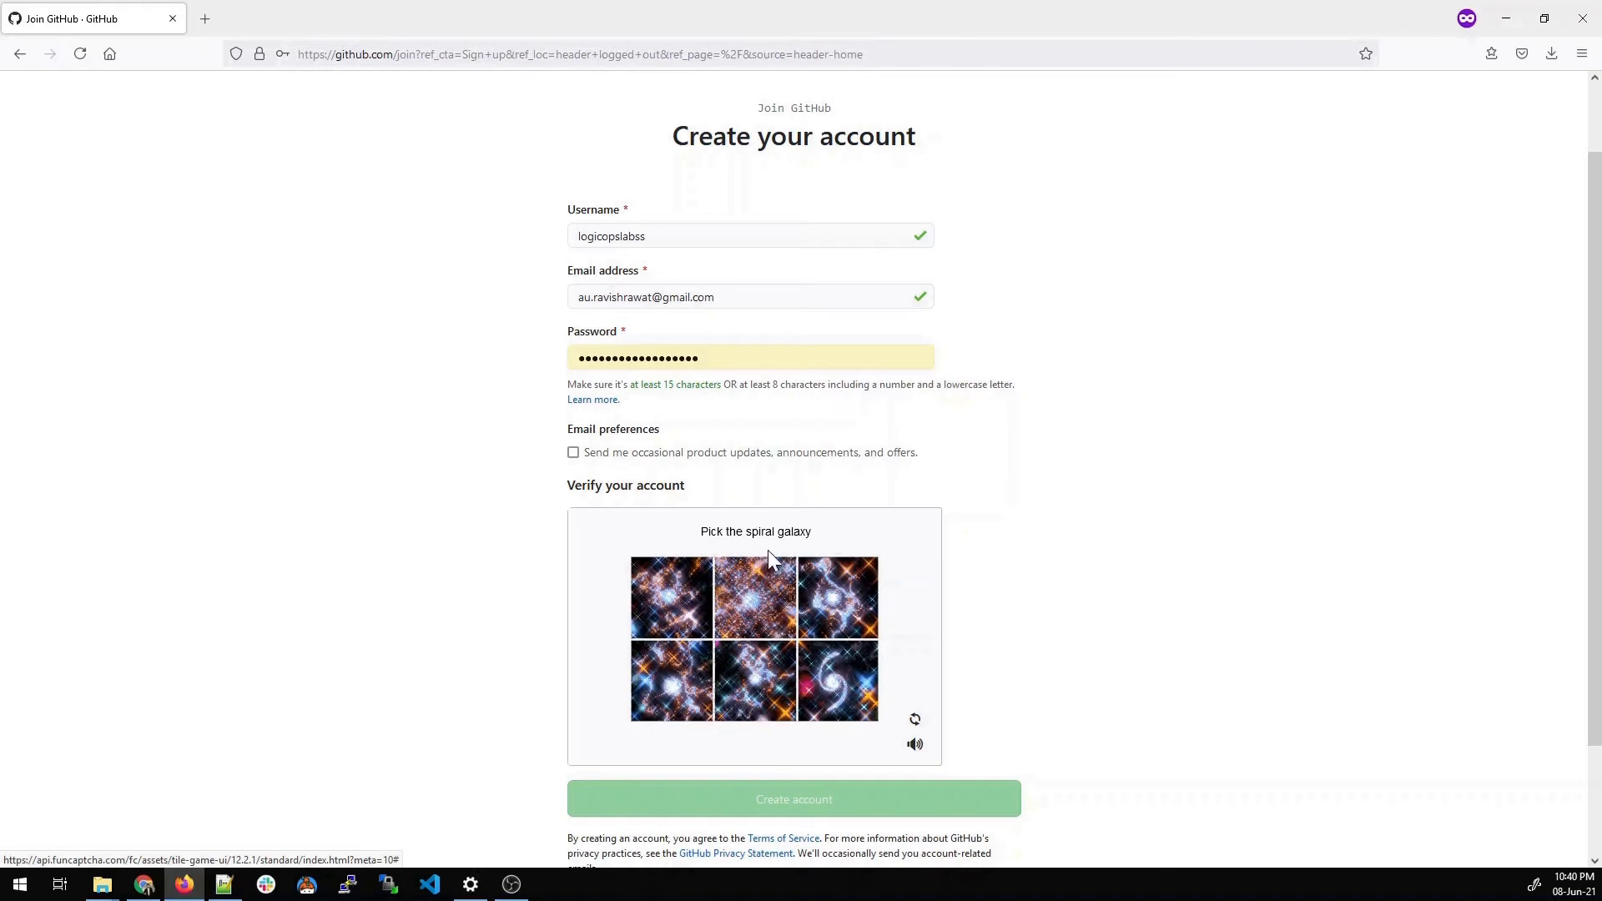
{"action": "left_click", "coordinate": [824, 686]}
{"action": "scroll", "coordinate": [1072, 701], "scroll_direction": "down", "scroll_amount": 3}
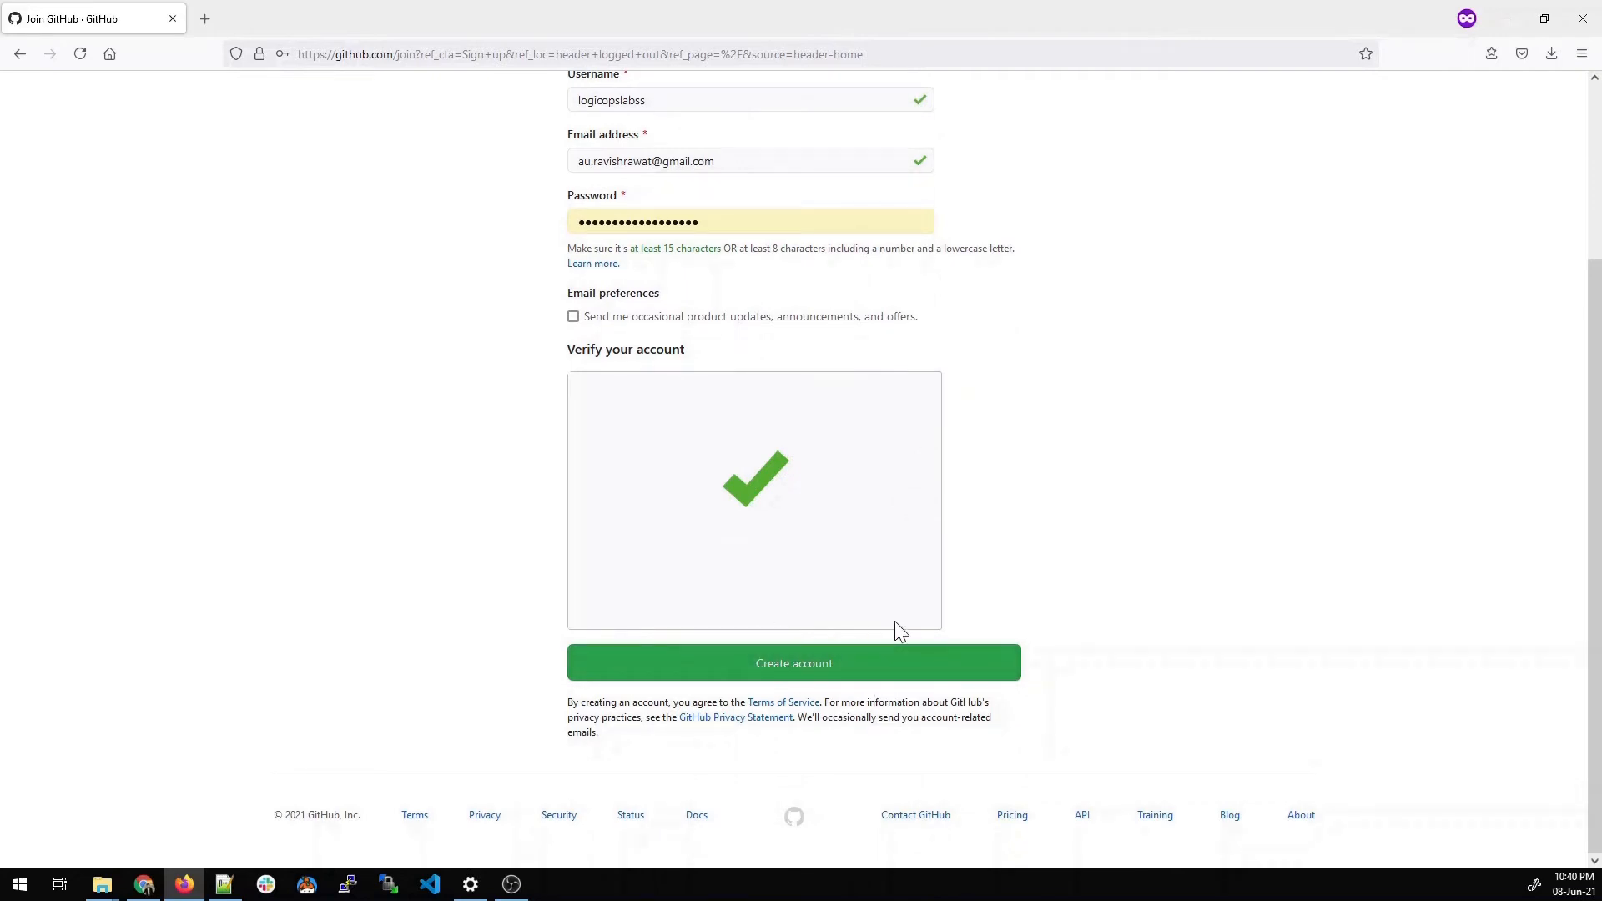
{"action": "scroll", "coordinate": [989, 619], "scroll_direction": "up", "scroll_amount": 3}
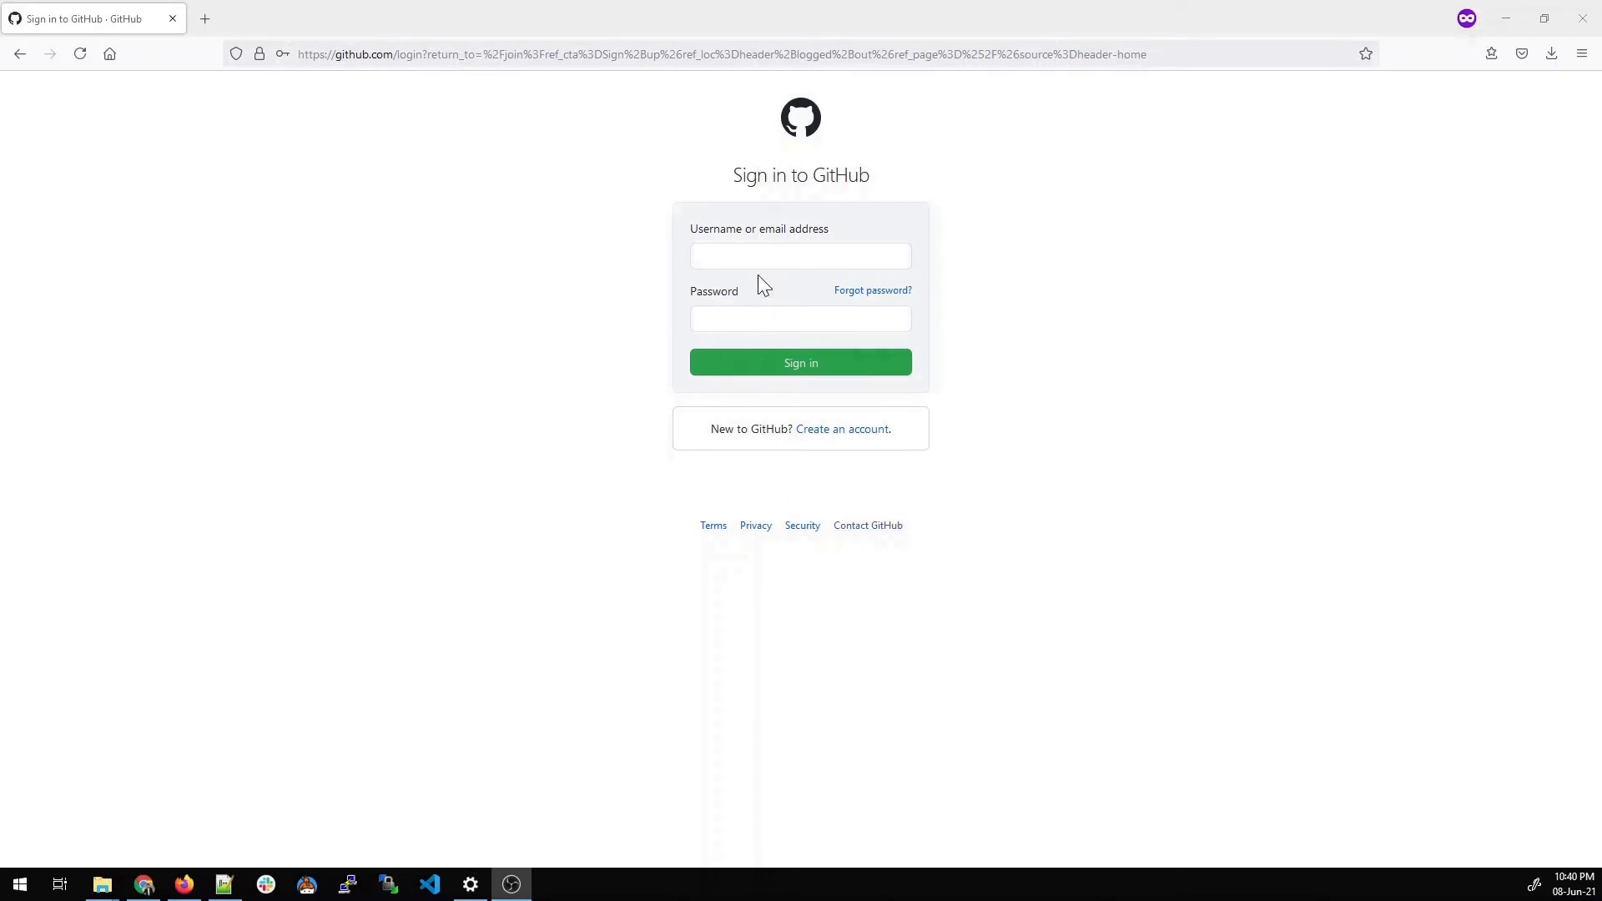
- Sign in with the saved login and verify the device with the pasted e-mailed code
{"action": "left_click", "coordinate": [759, 256]}
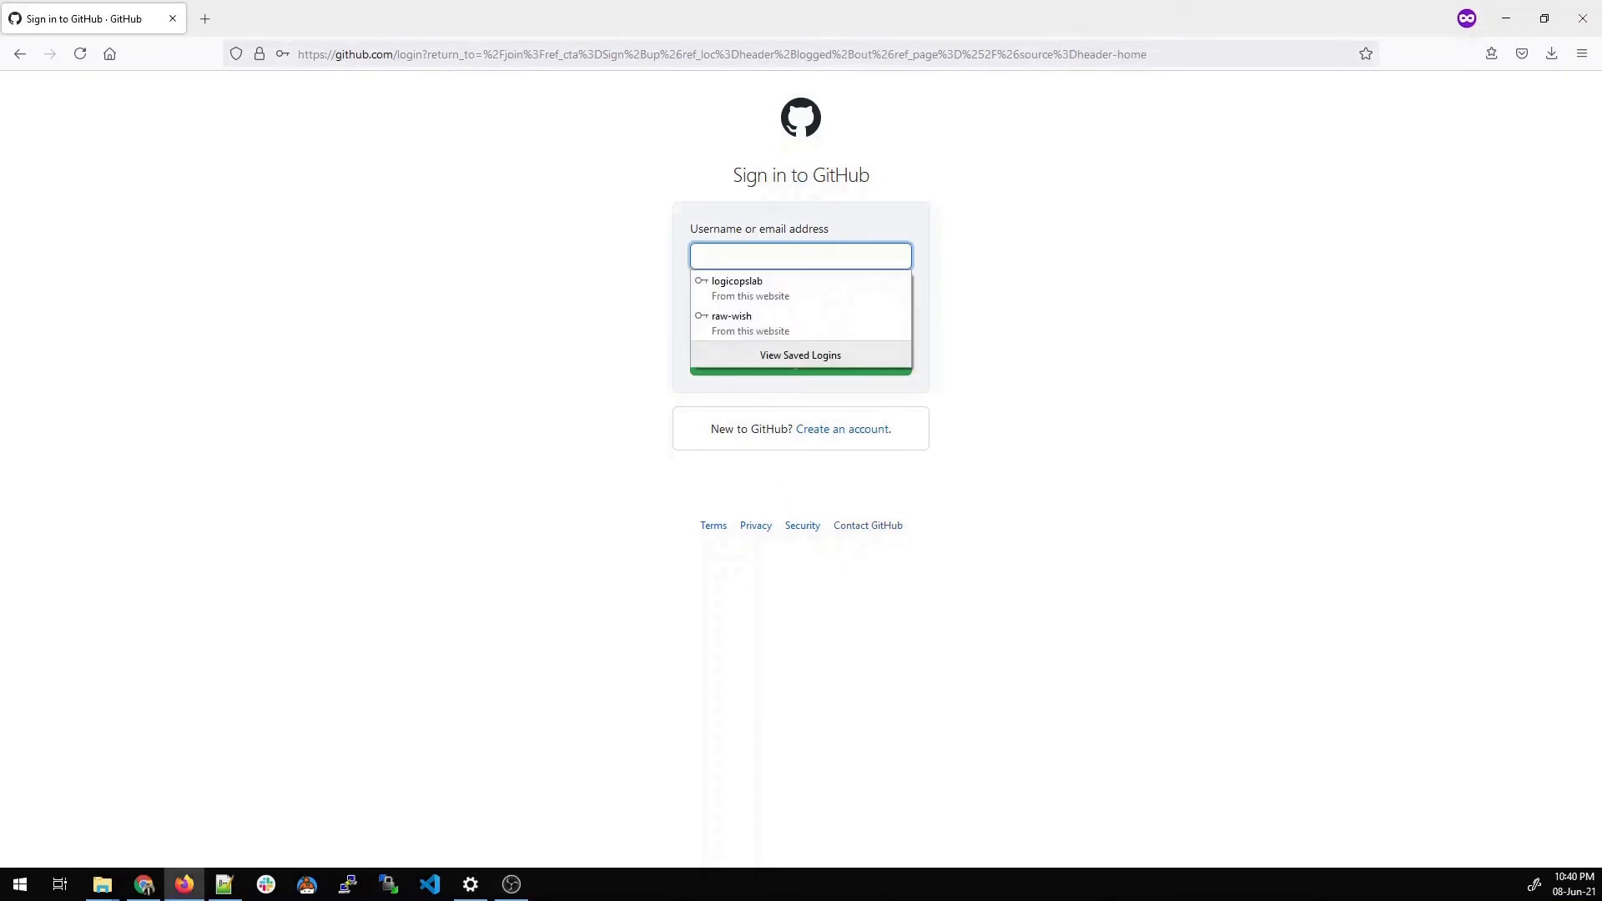
{"action": "left_click", "coordinate": [747, 289]}
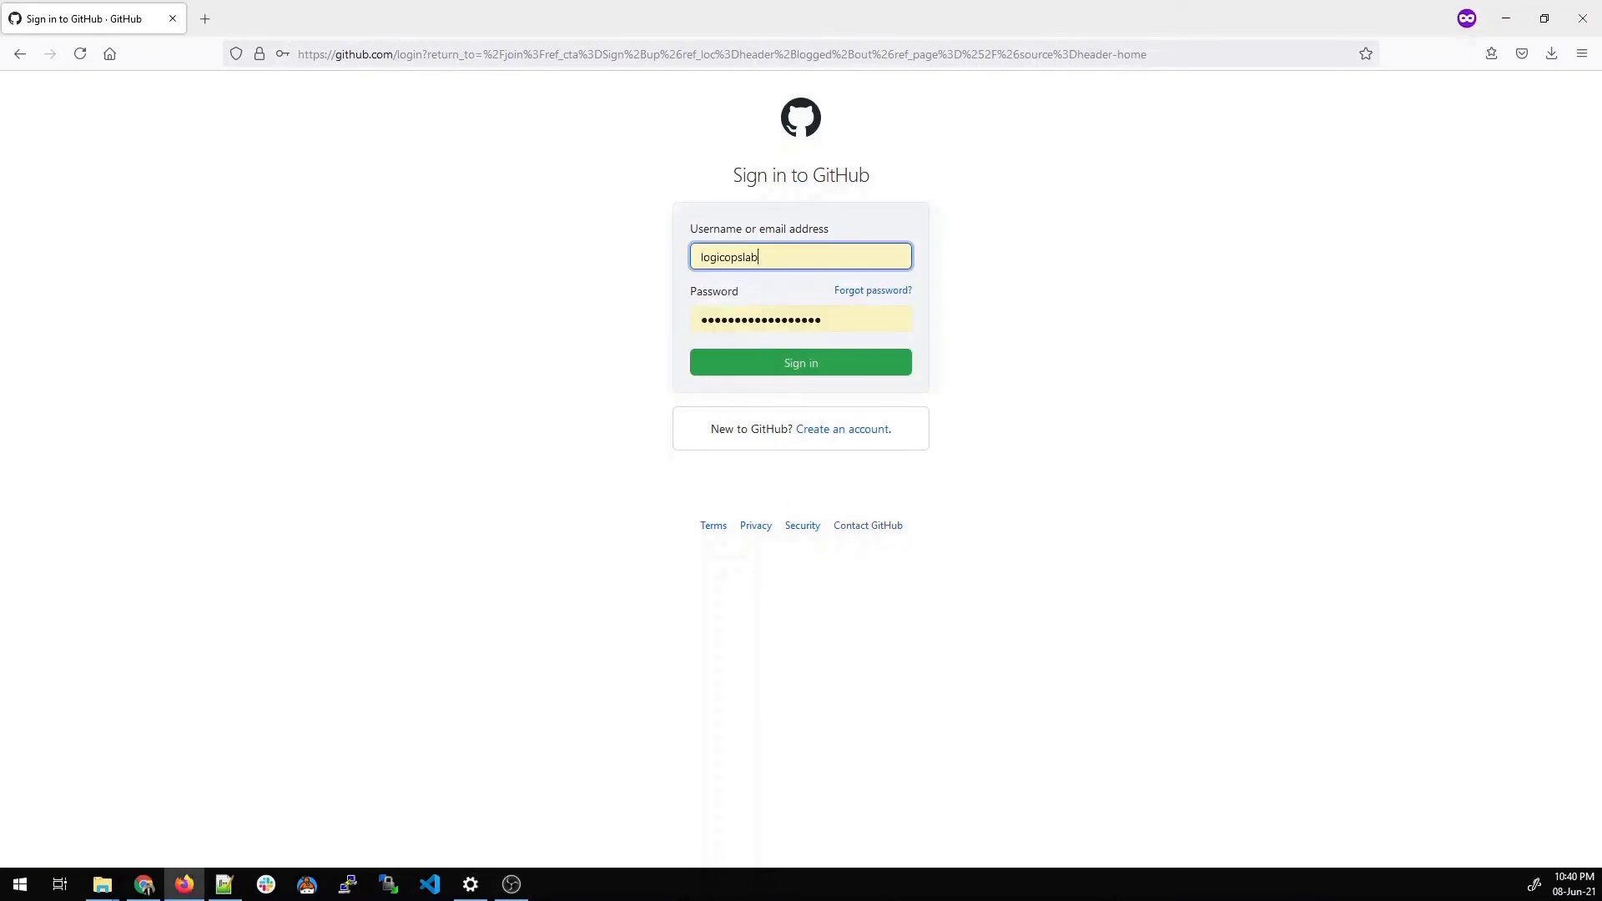
{"action": "left_click", "coordinate": [790, 367]}
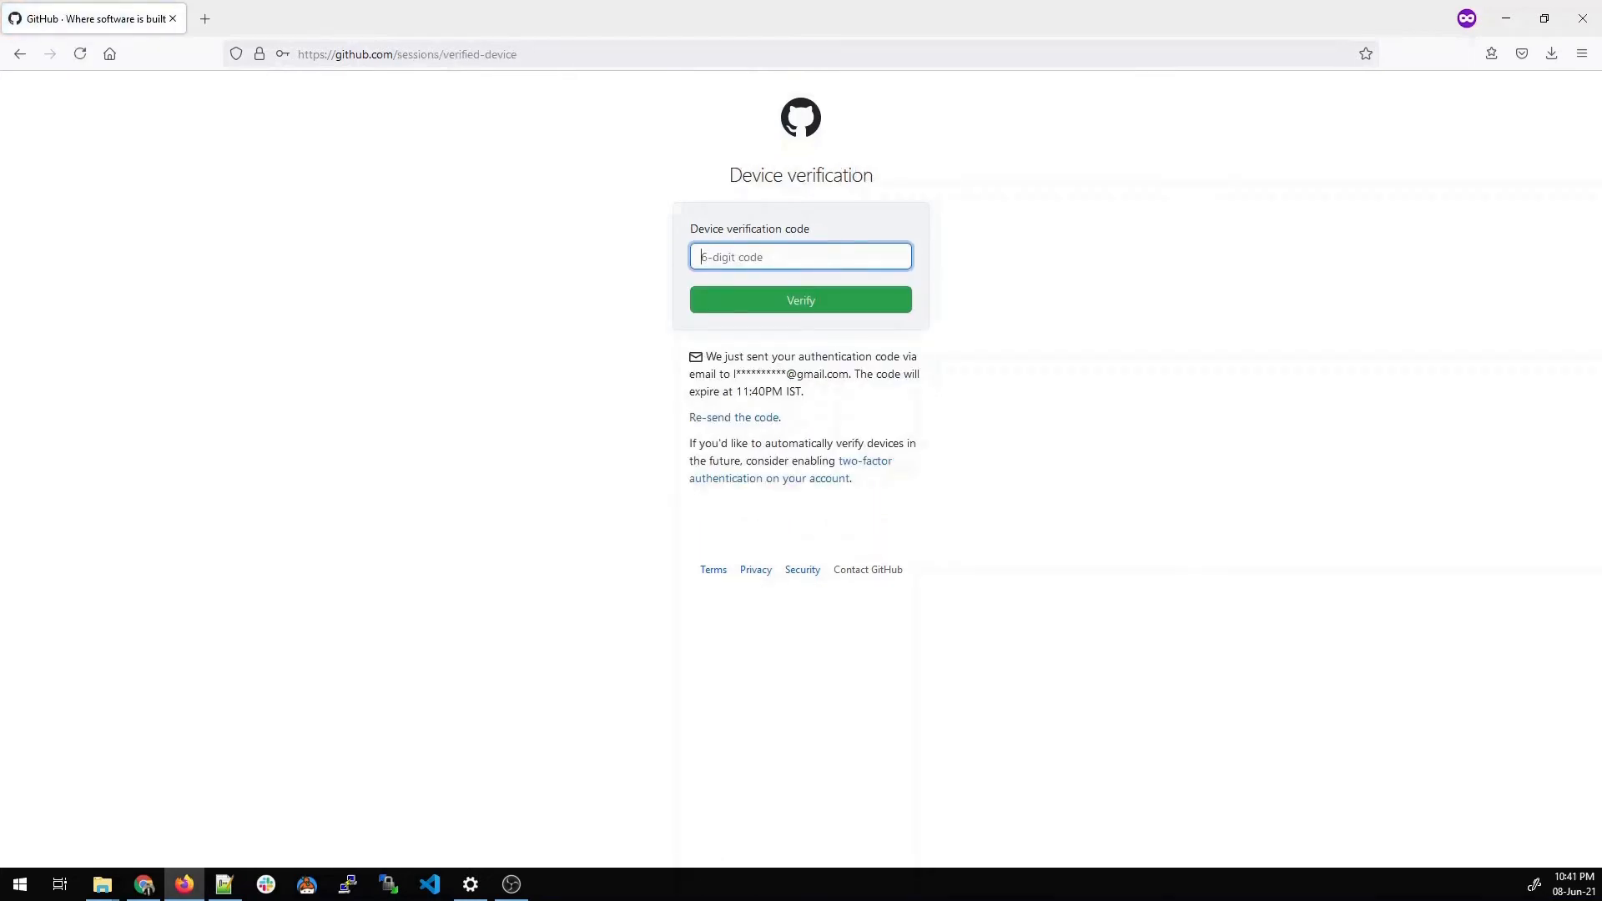
{"action": "left_click", "coordinate": [789, 302]}
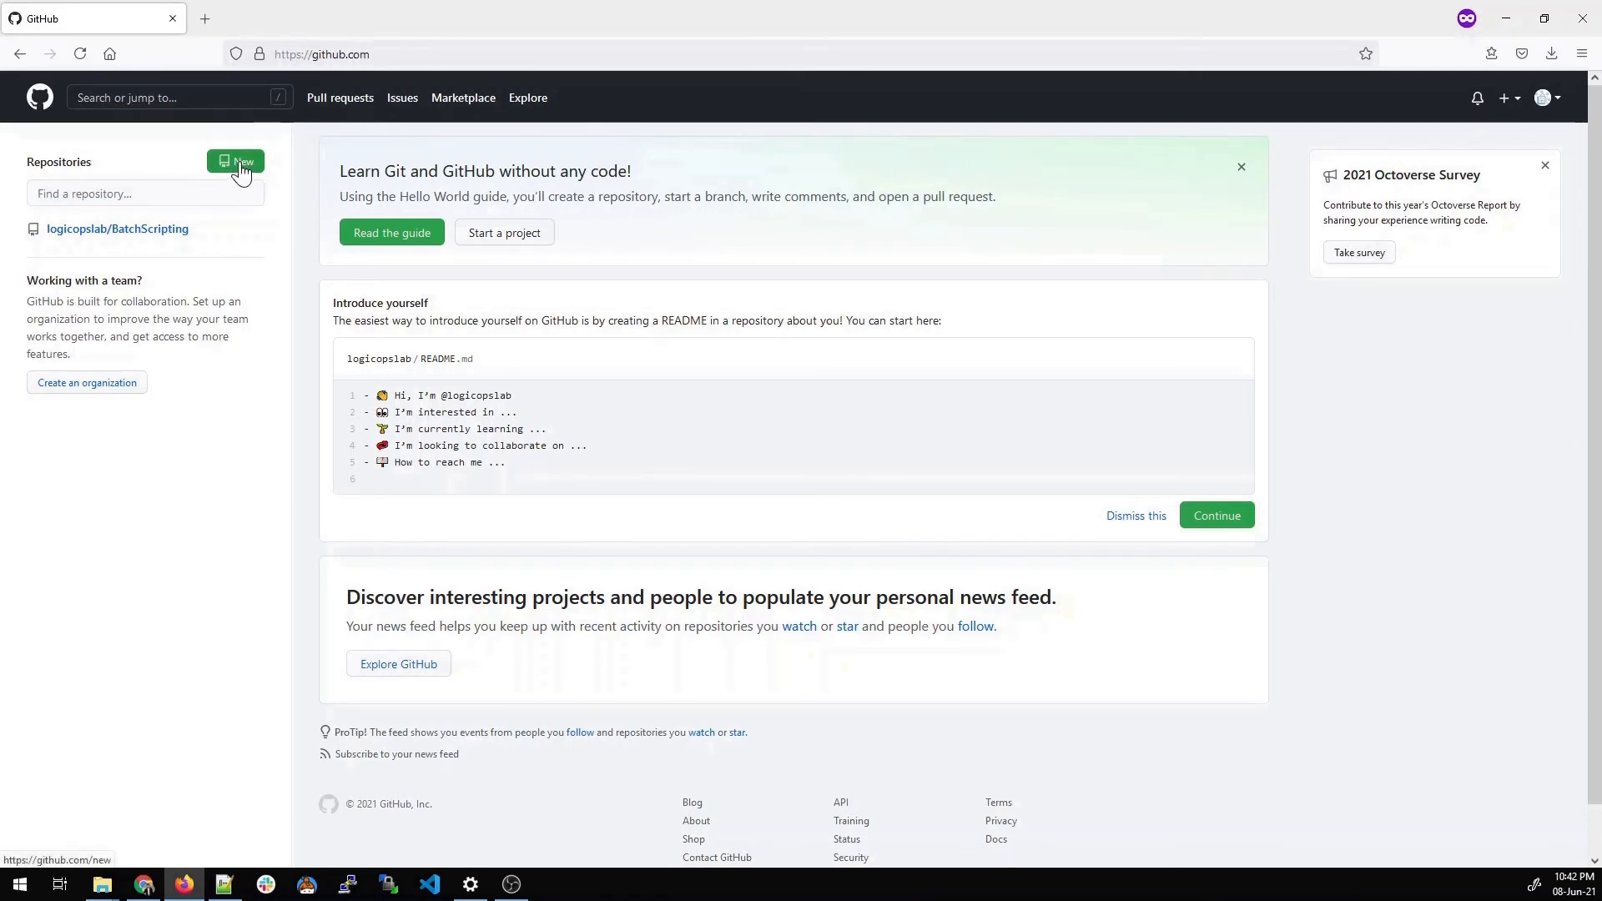
- Zoom the page in and start a new repository named JenkinsAutomation
{"action": "key", "text": "ctrl+plus"}
{"action": "key", "text": "ctrl+plus"}
{"action": "key", "text": "ctrl+plus"}
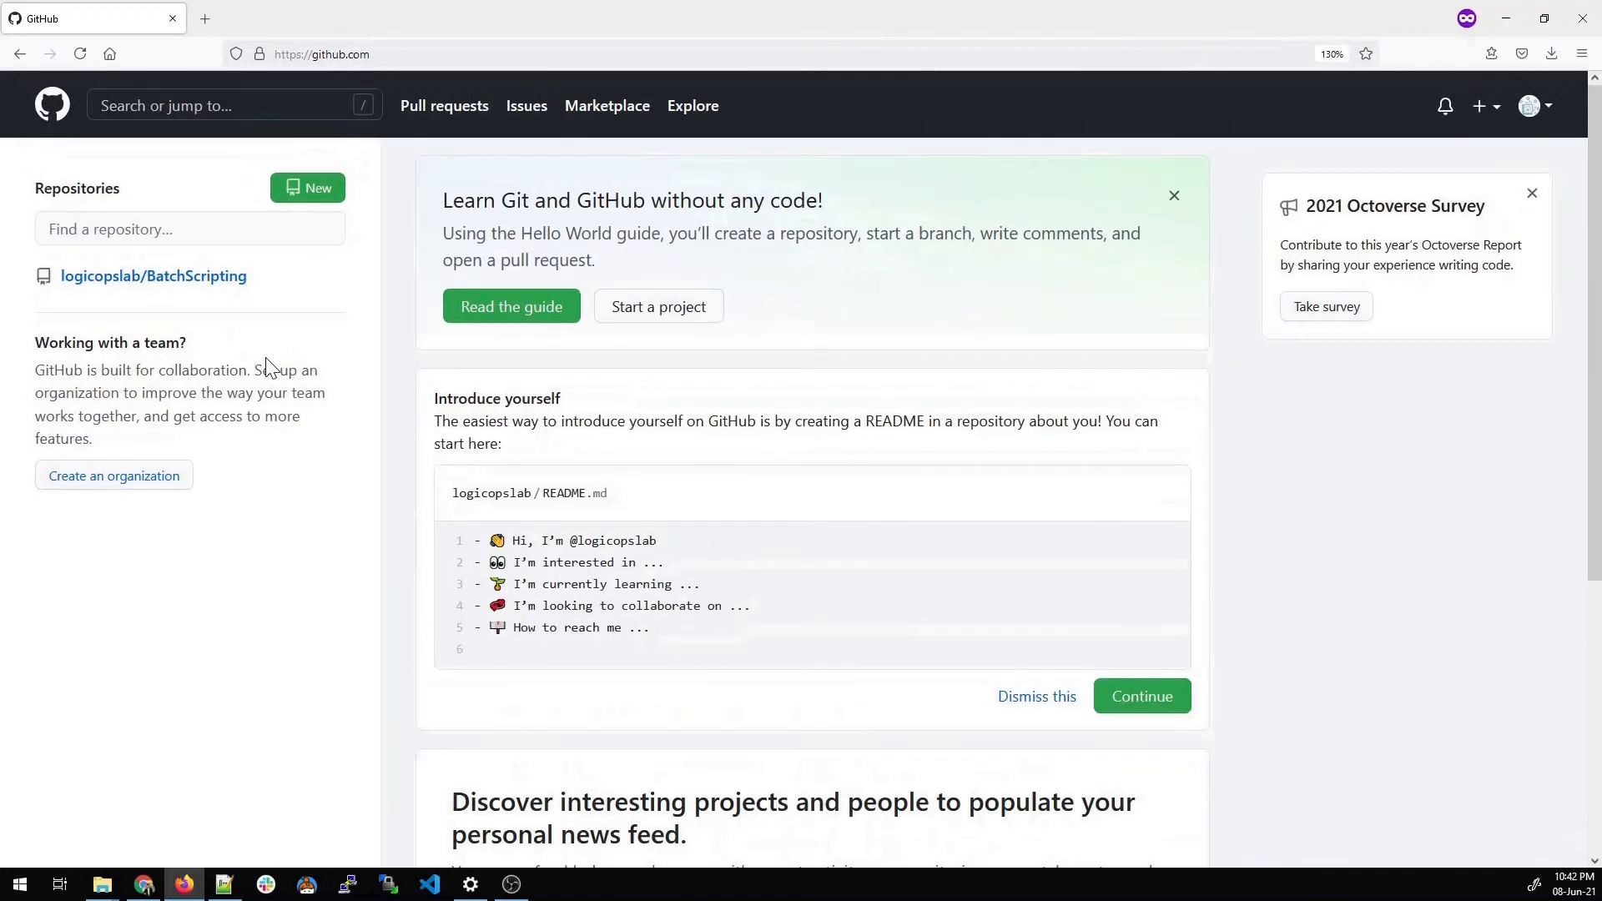
{"action": "key", "text": "ctrl+plus"}
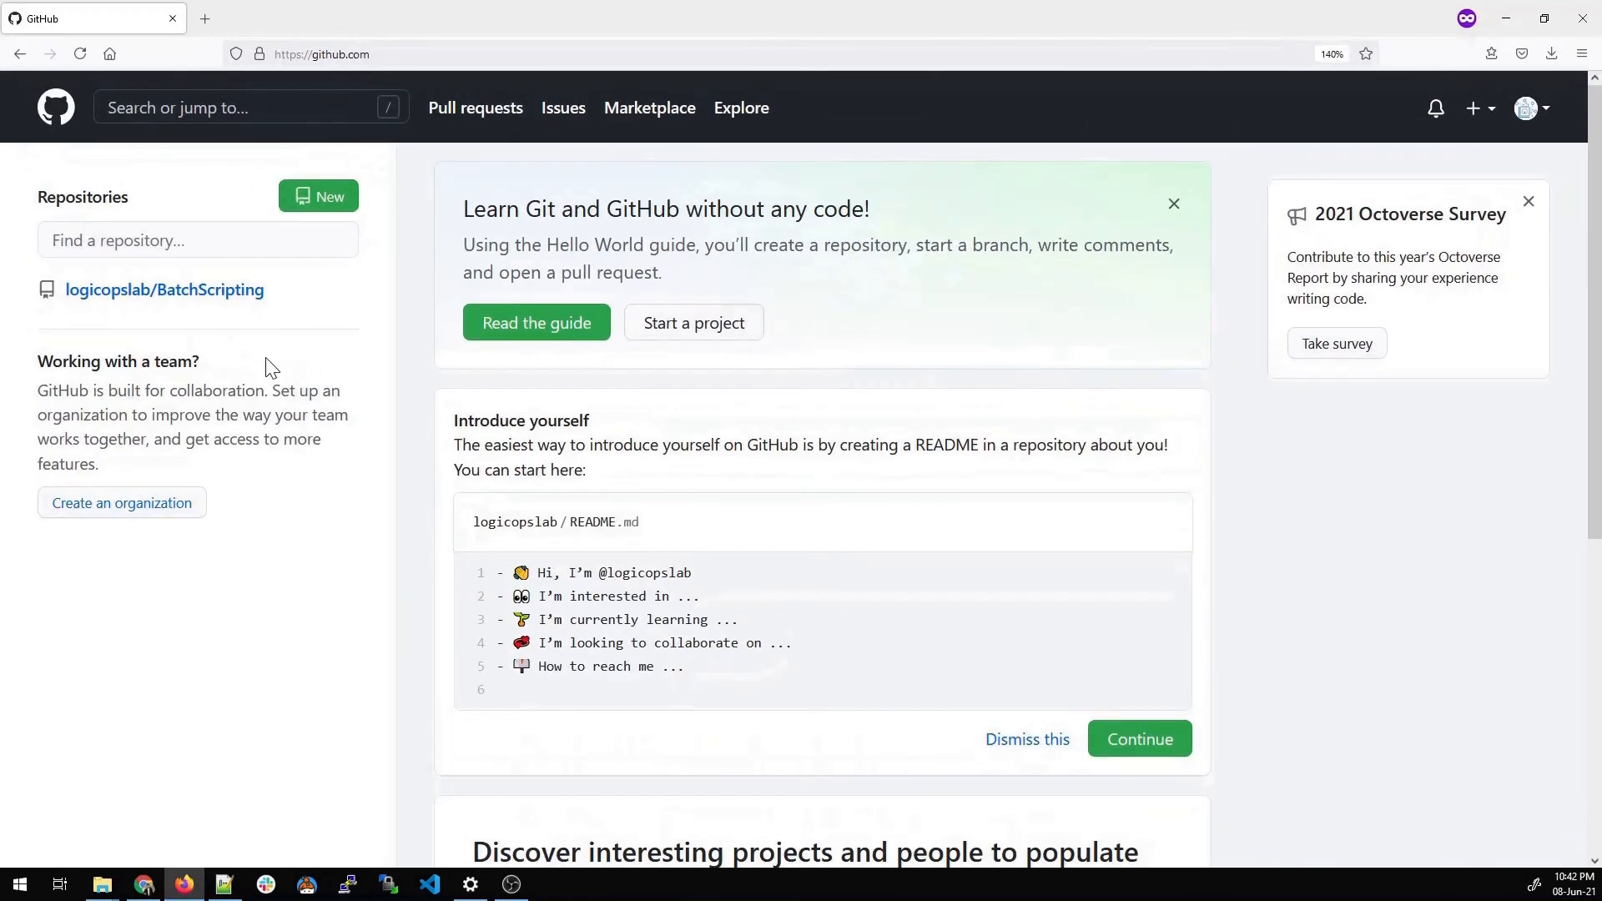
{"action": "left_click", "coordinate": [325, 202]}
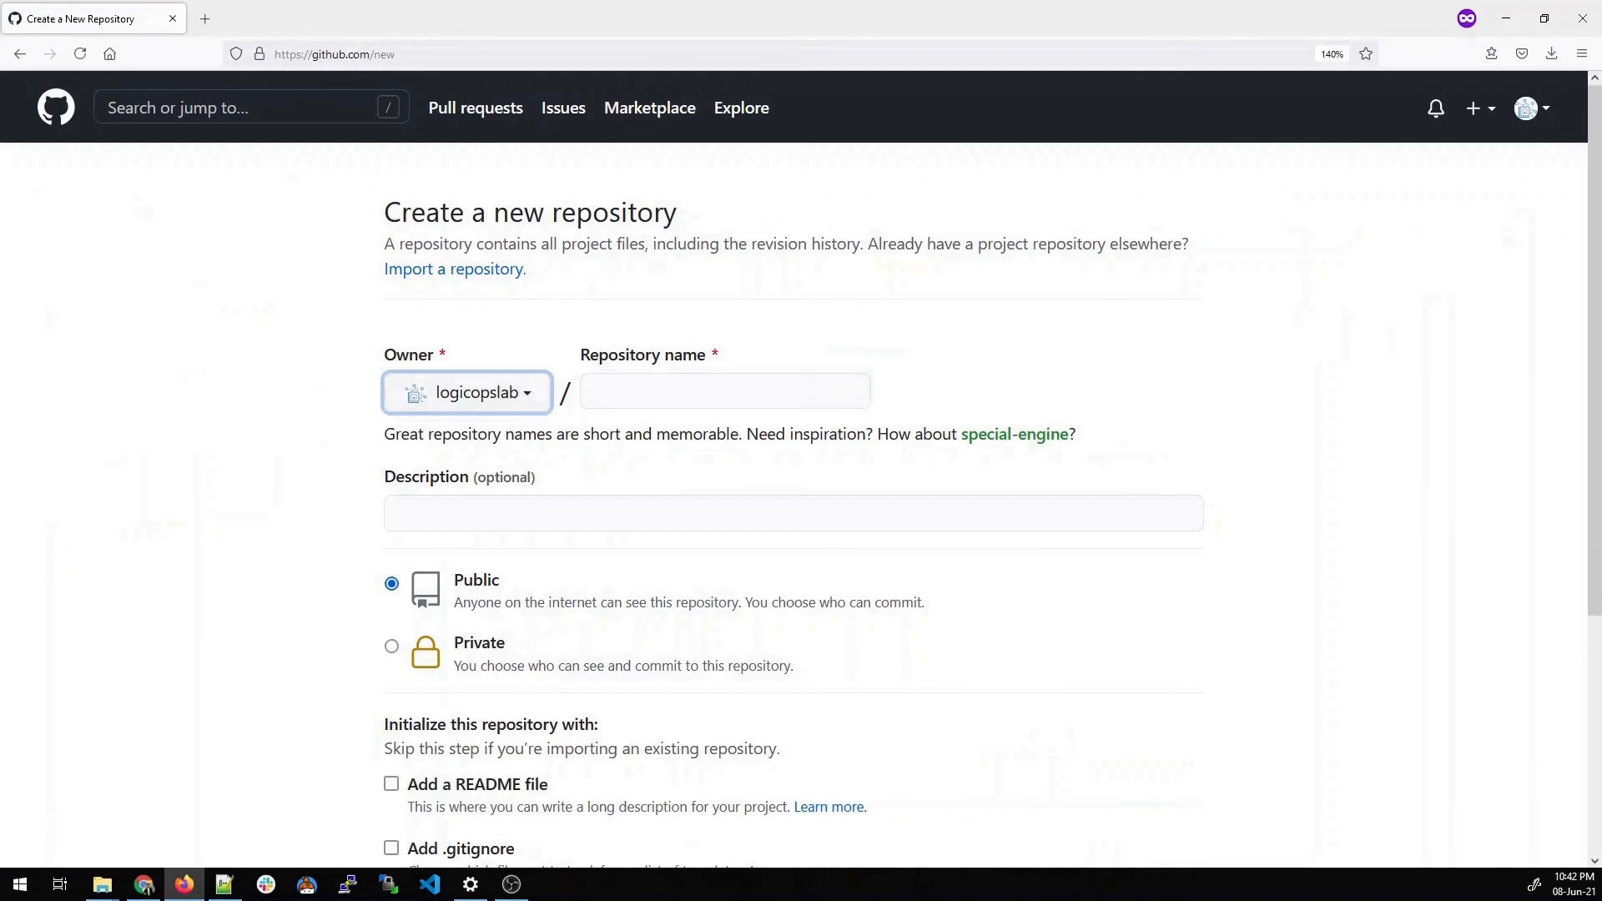
{"action": "left_click", "coordinate": [725, 392]}
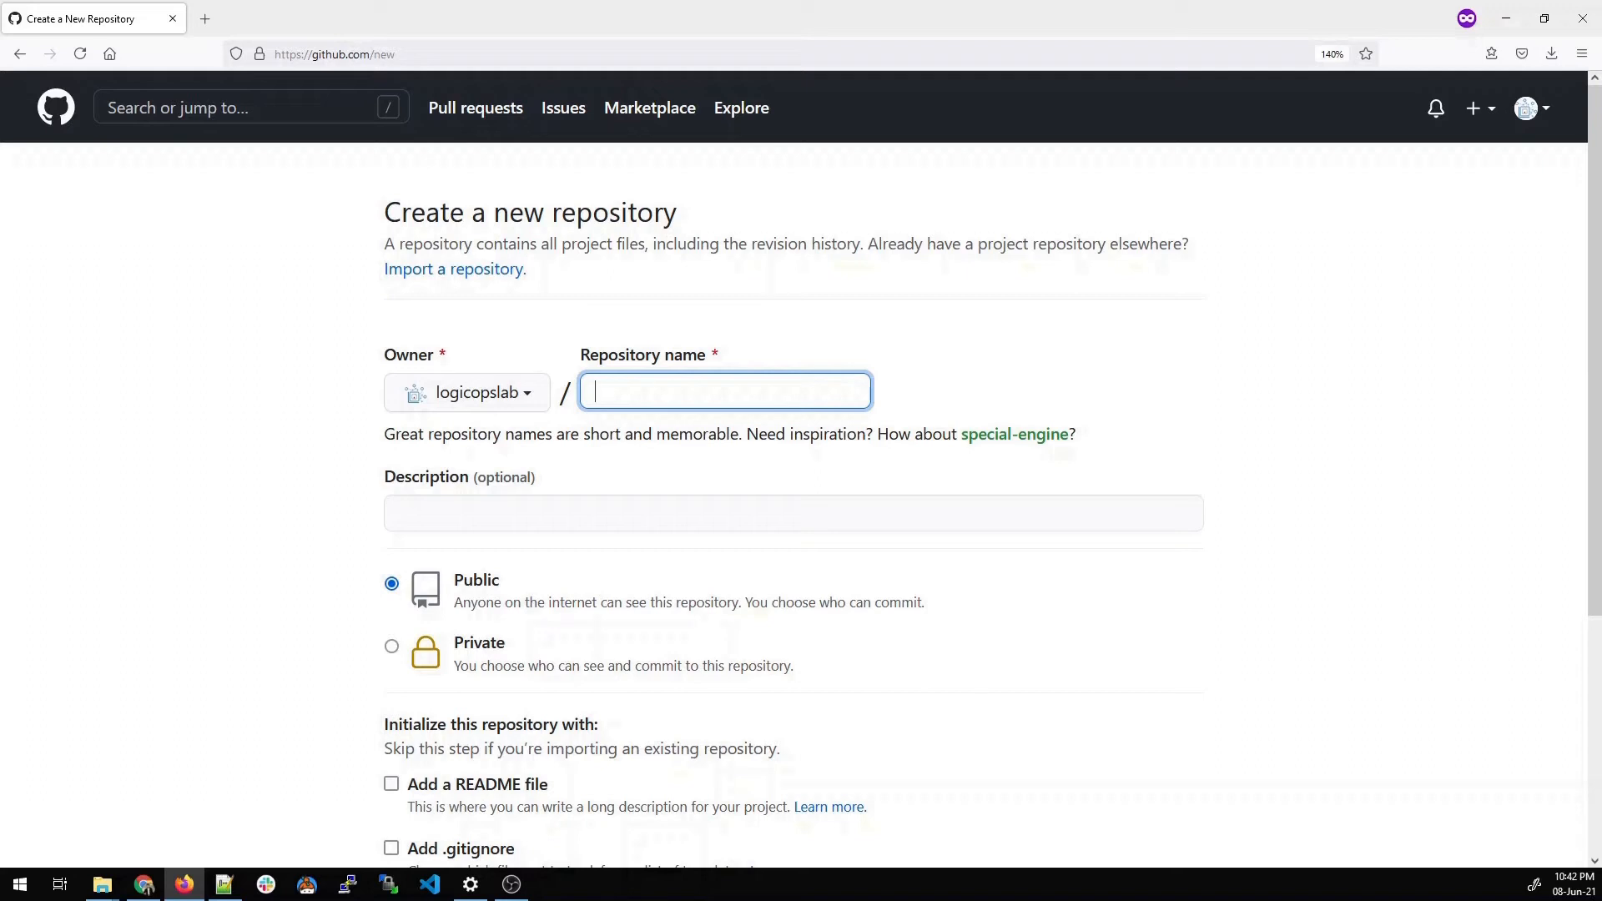
{"action": "type", "text": "Jenkins"}
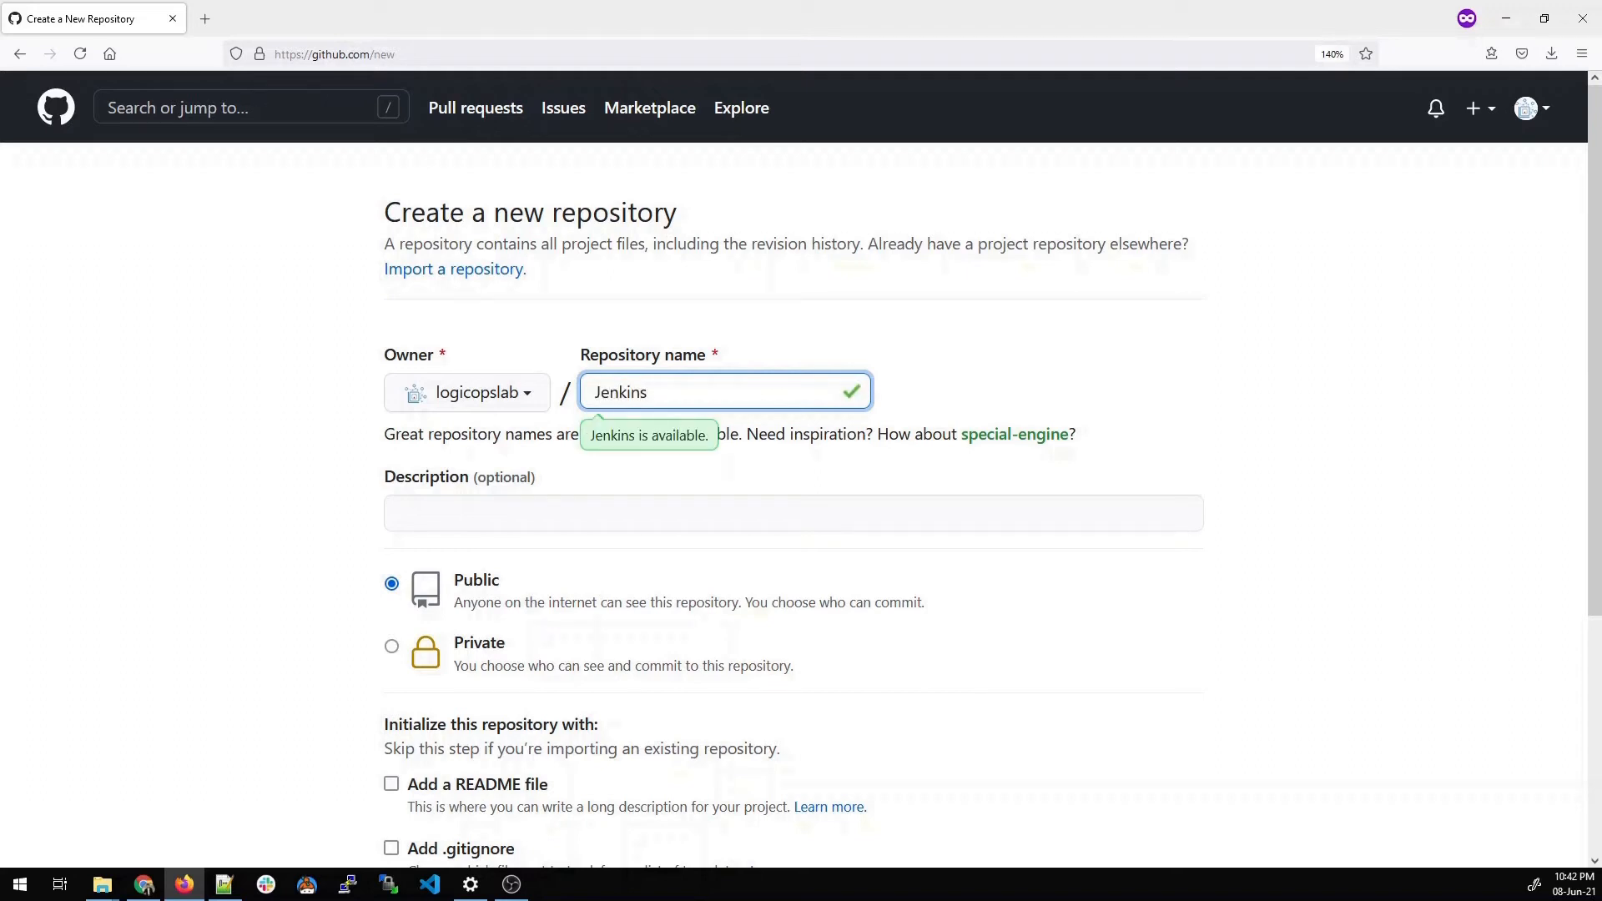
{"action": "type", "text": "Automation"}
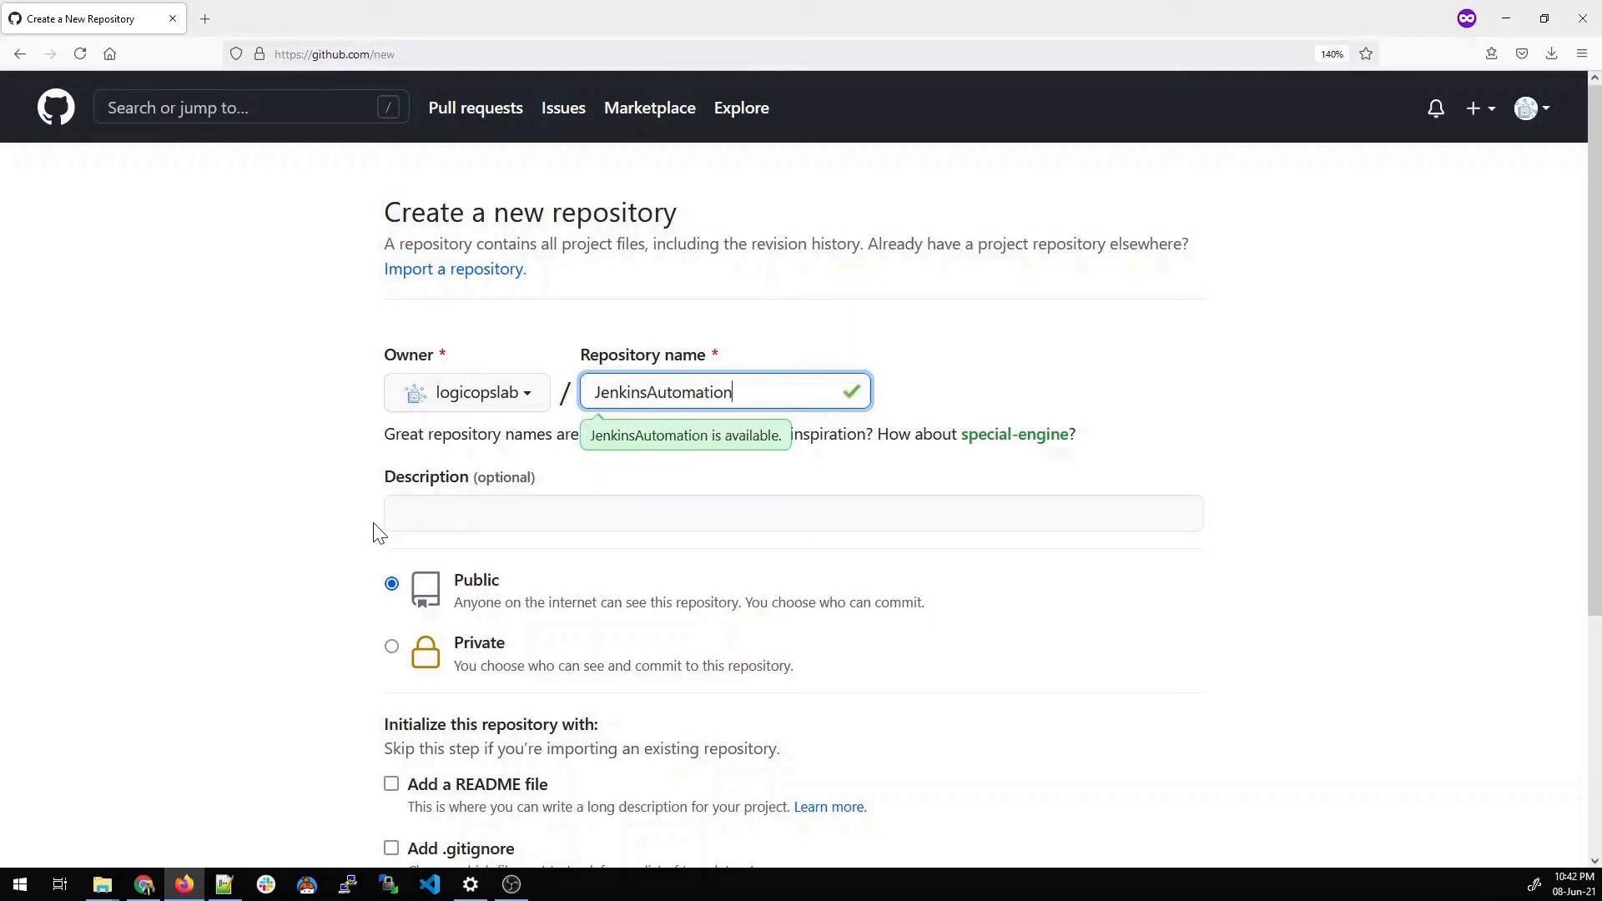
{"action": "left_click", "coordinate": [285, 527]}
- Add the description 'Codebase for Jenkins automation tutorial', include a README, and create the repository
{"action": "scroll", "coordinate": [293, 567], "scroll_direction": "down", "scroll_amount": 3}
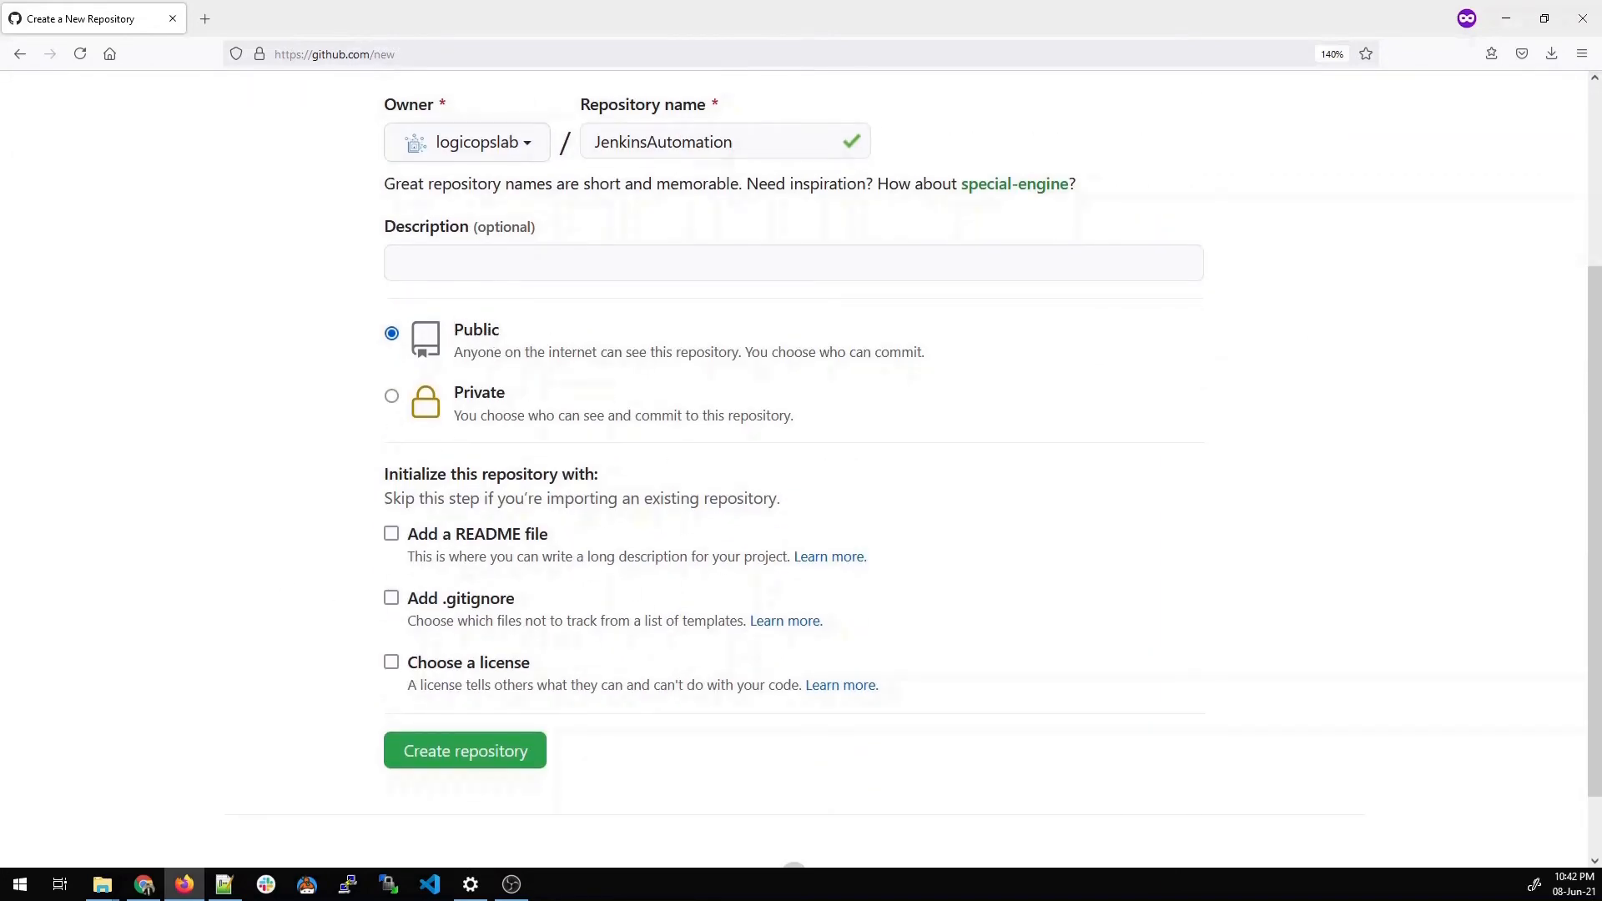
{"action": "left_click", "coordinate": [539, 266]}
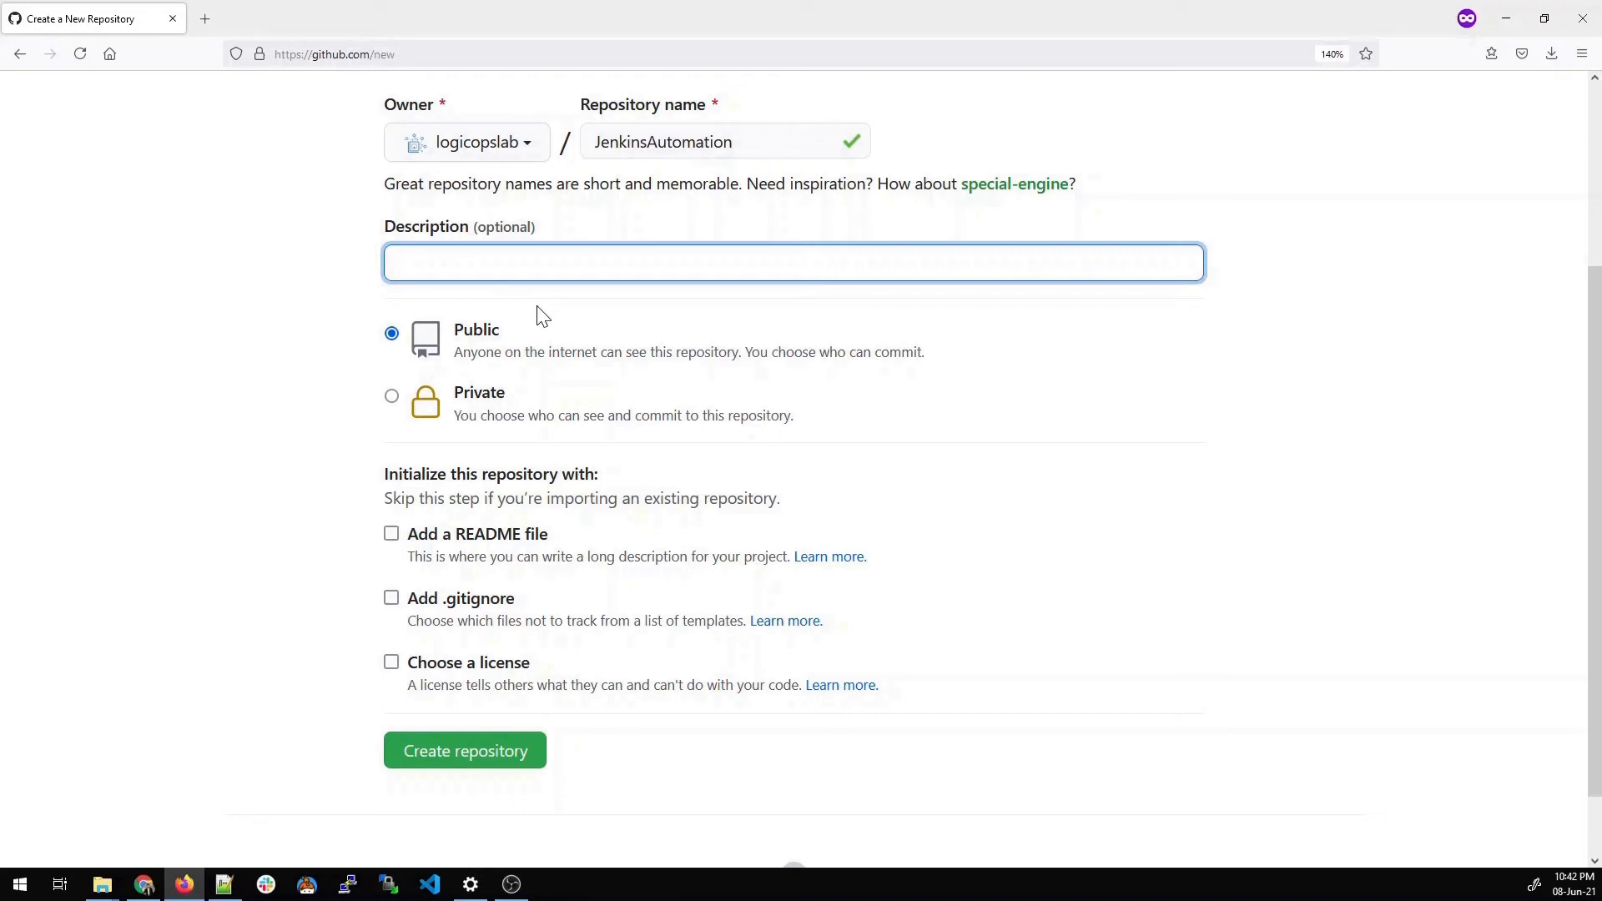
{"action": "type", "text": "Codebase for Jenkins a"}
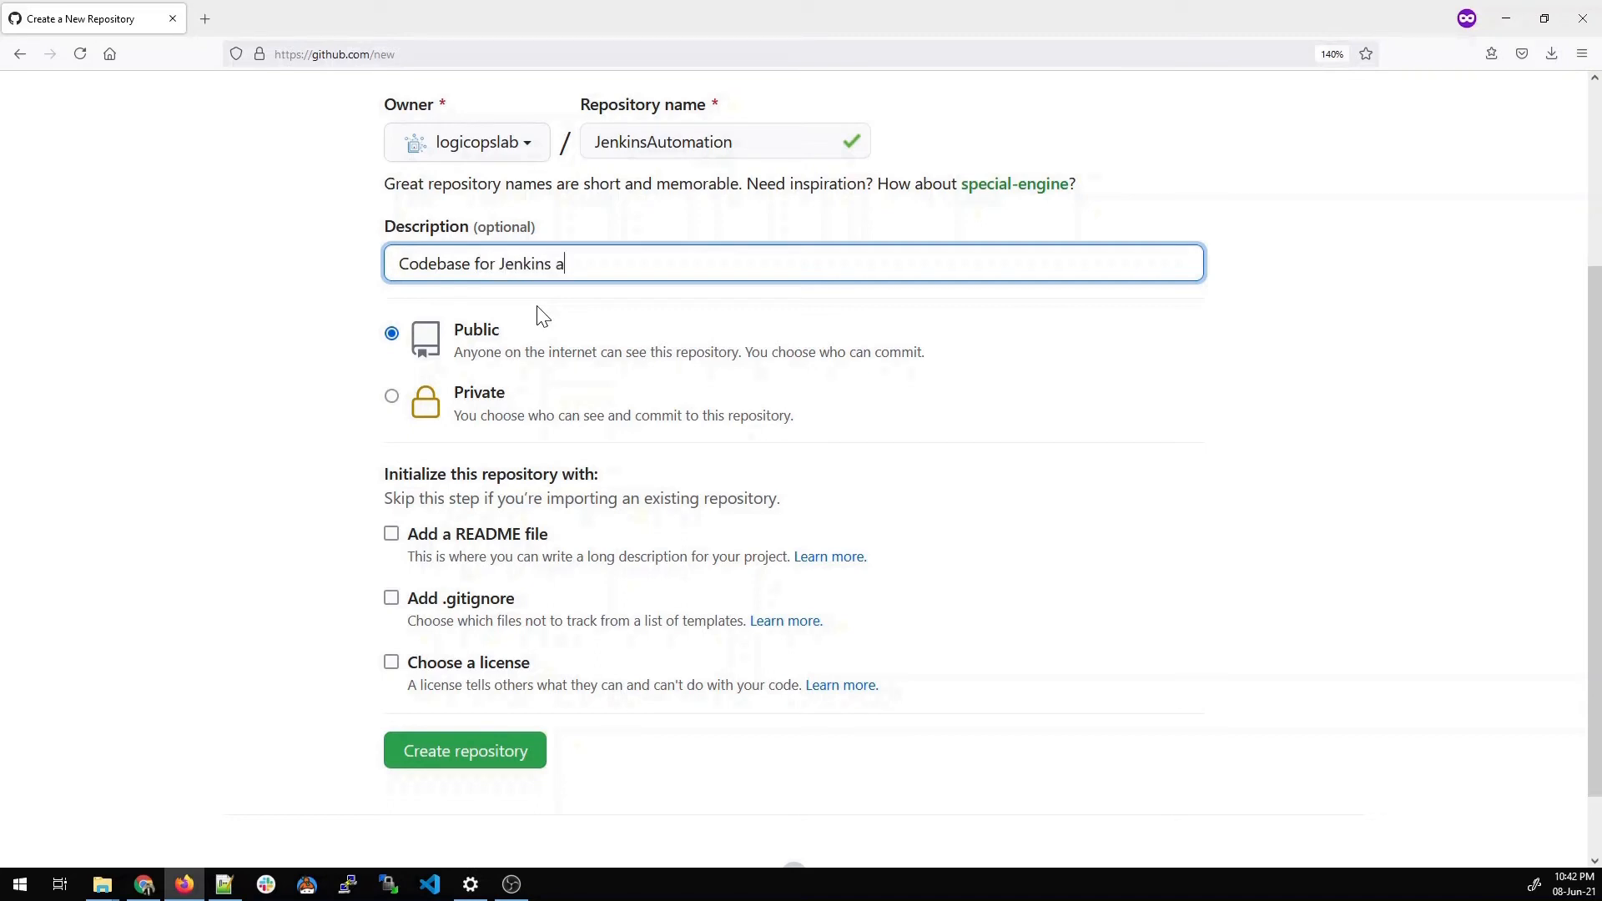
{"action": "type", "text": "omation tutorial"}
{"action": "left_click", "coordinate": [391, 534]}
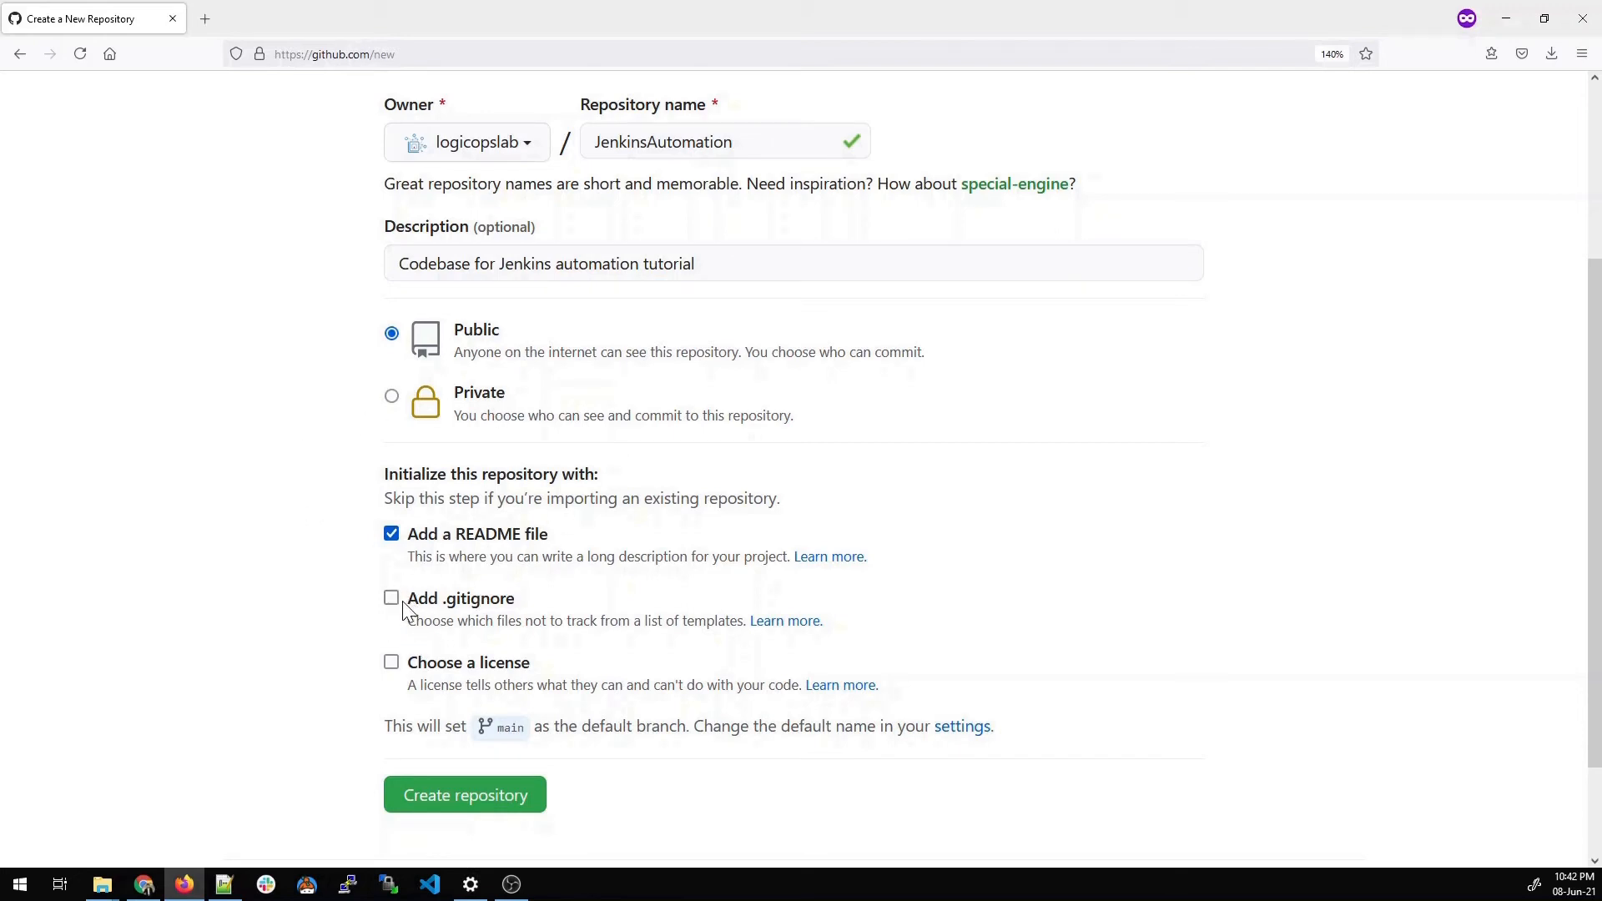
{"action": "left_click", "coordinate": [467, 795]}
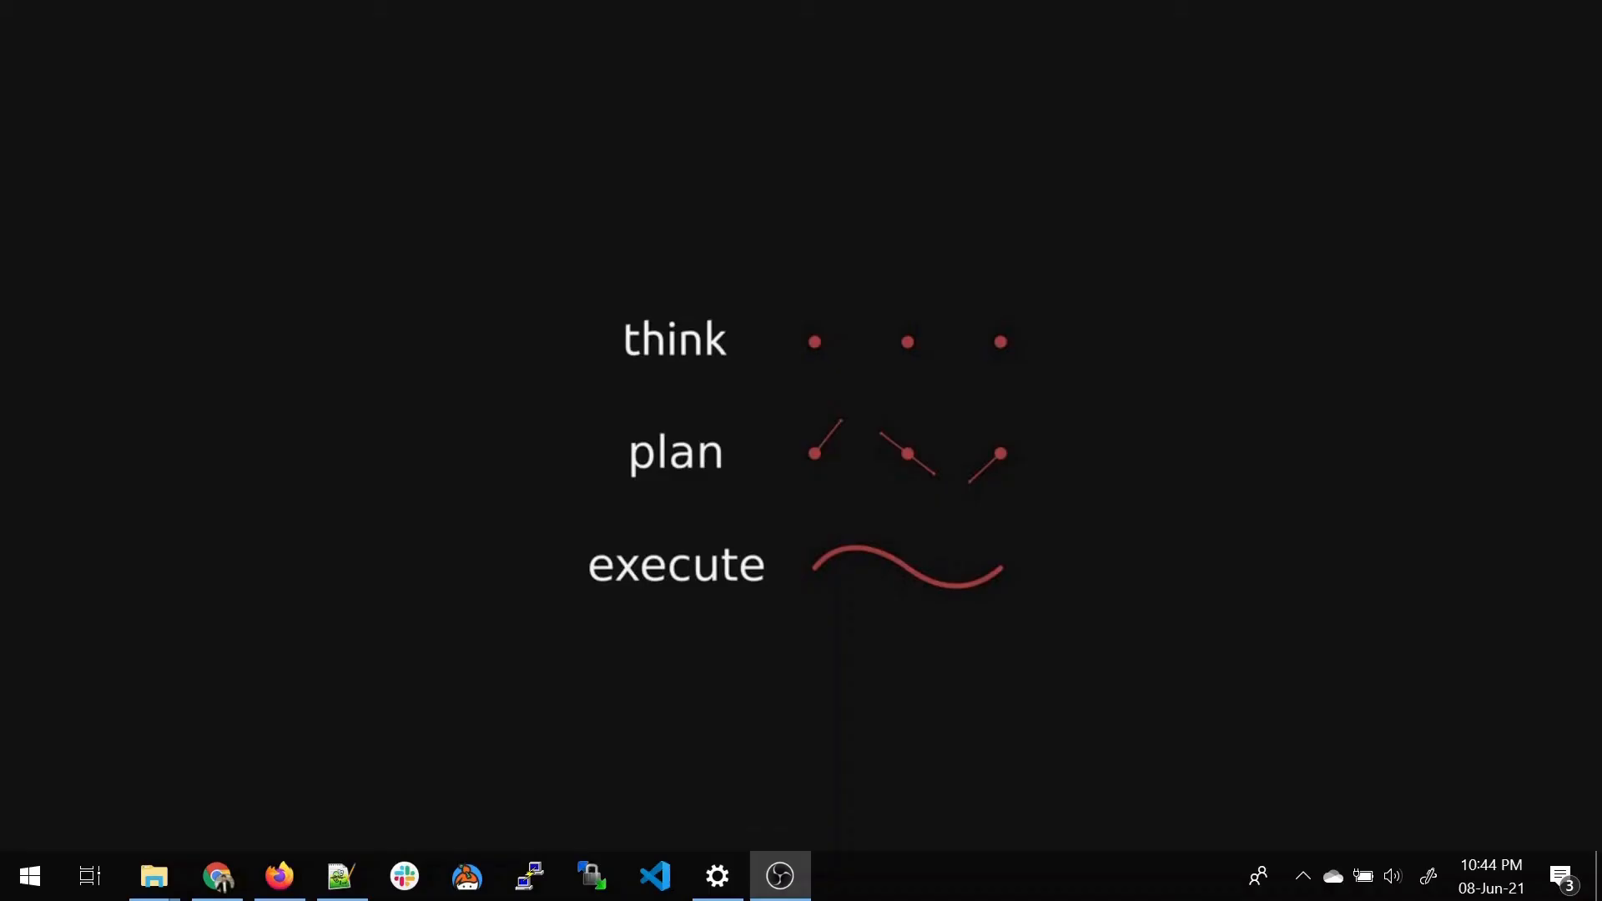
- Create a desktop folder named JenkinsAutomation, move it right and open it
{"action": "right_click", "coordinate": [1018, 127]}
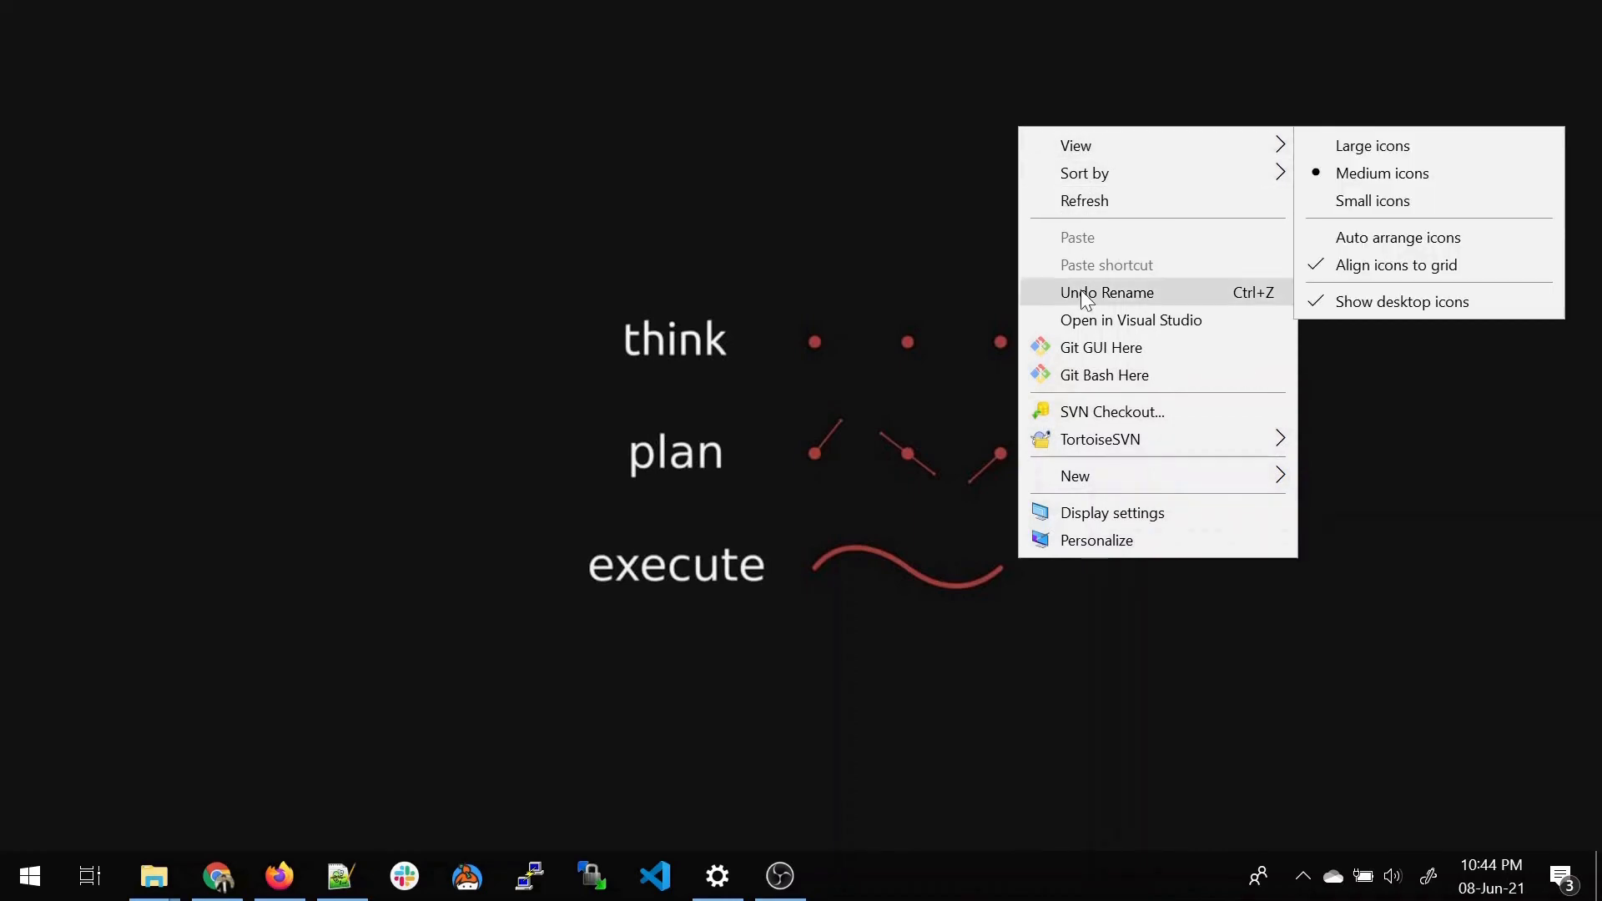
{"action": "mouse_move", "coordinate": [1168, 474]}
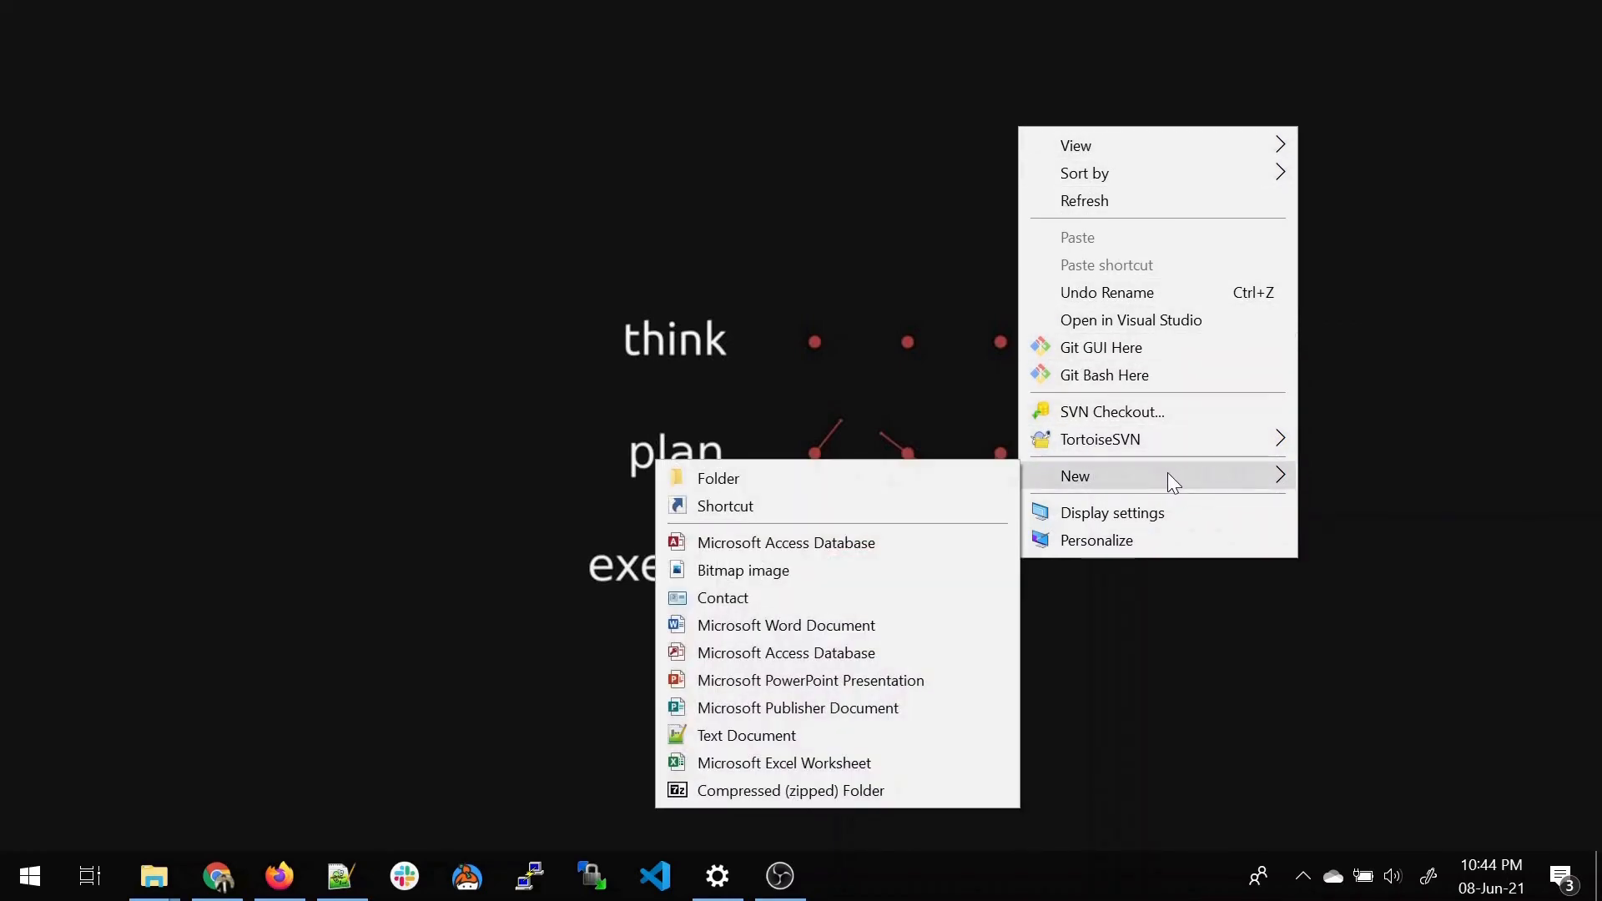
{"action": "left_click", "coordinate": [830, 475]}
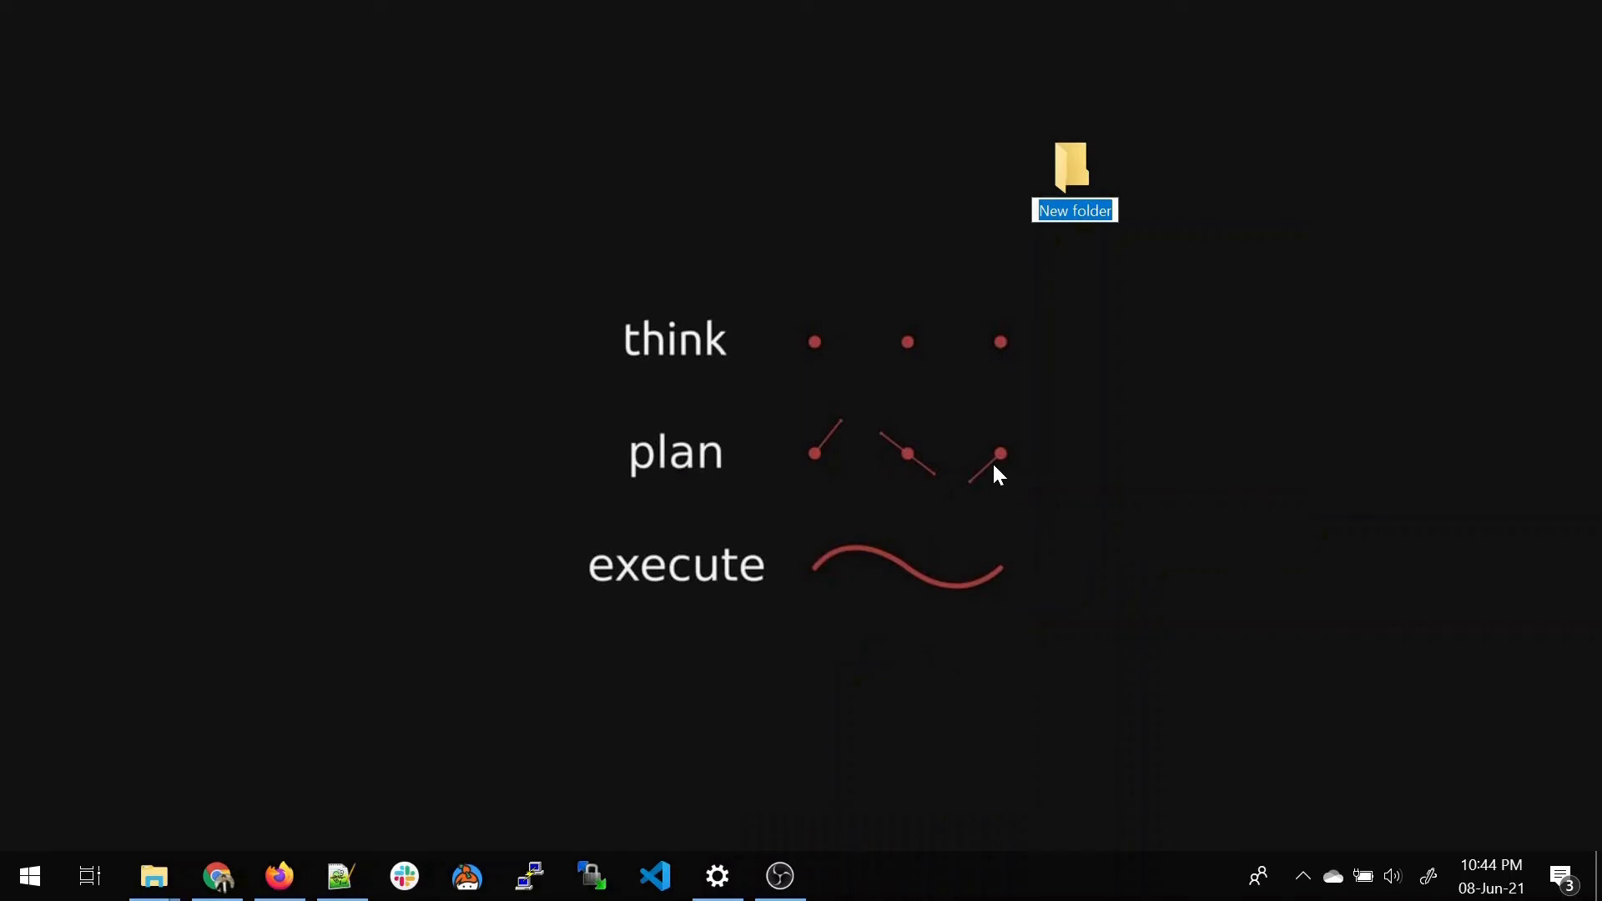
{"action": "type", "text": "Jenkn"}
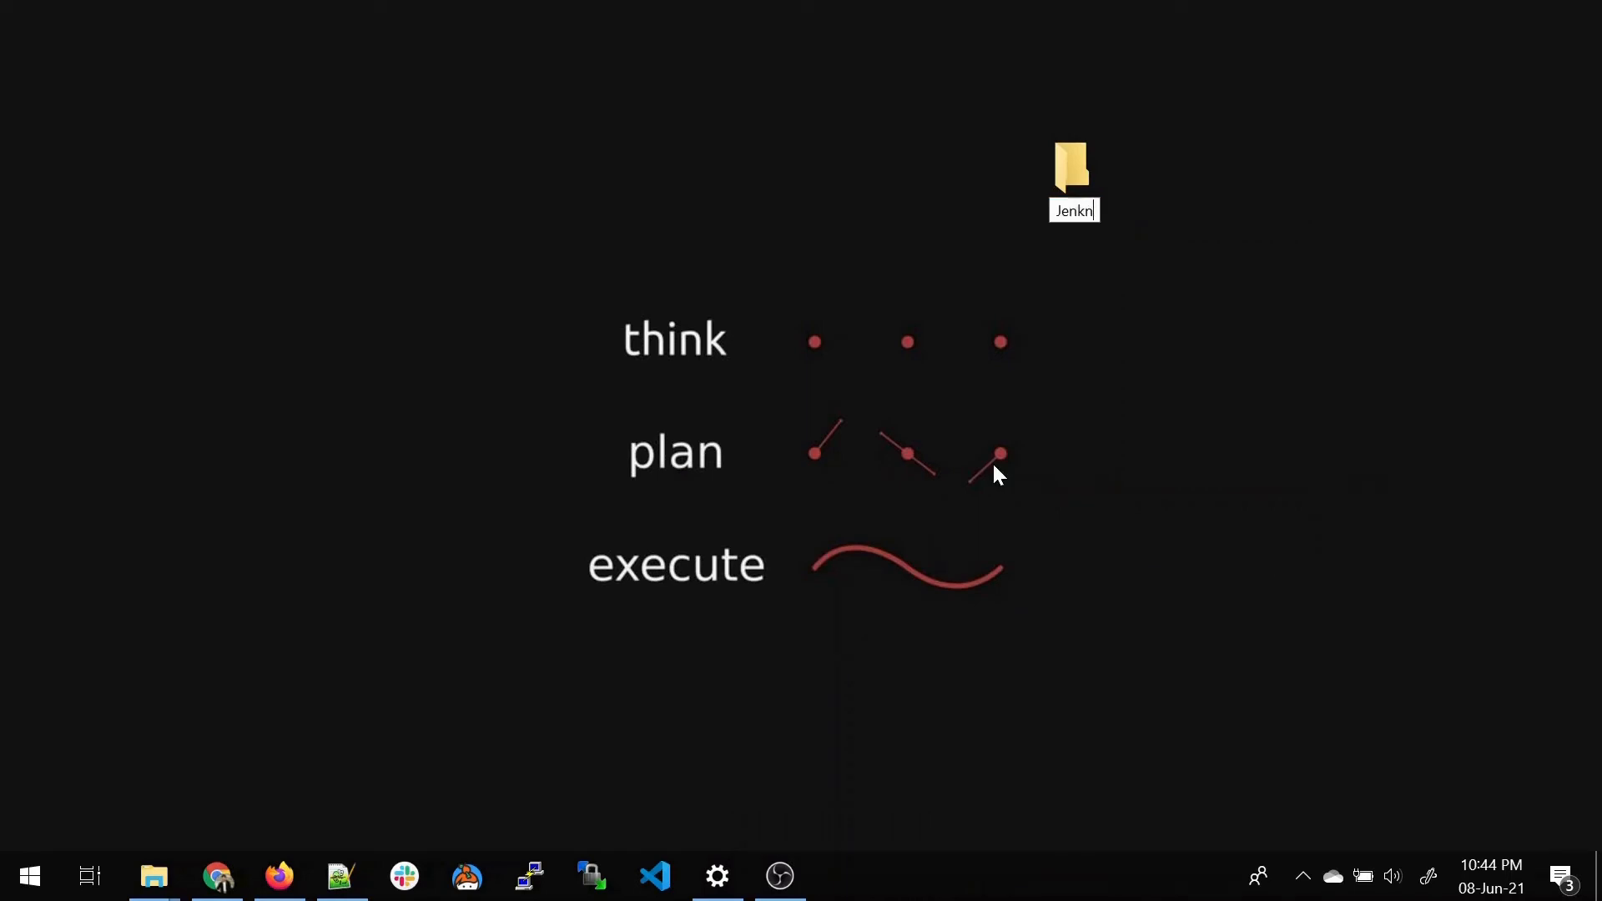
{"action": "key", "text": "BackSpace"}
{"action": "key", "text": "BackSpace"}
{"action": "type", "text": "kinsAt"}
{"action": "key", "text": "BackSpace"}
{"action": "type", "text": "utomation"}
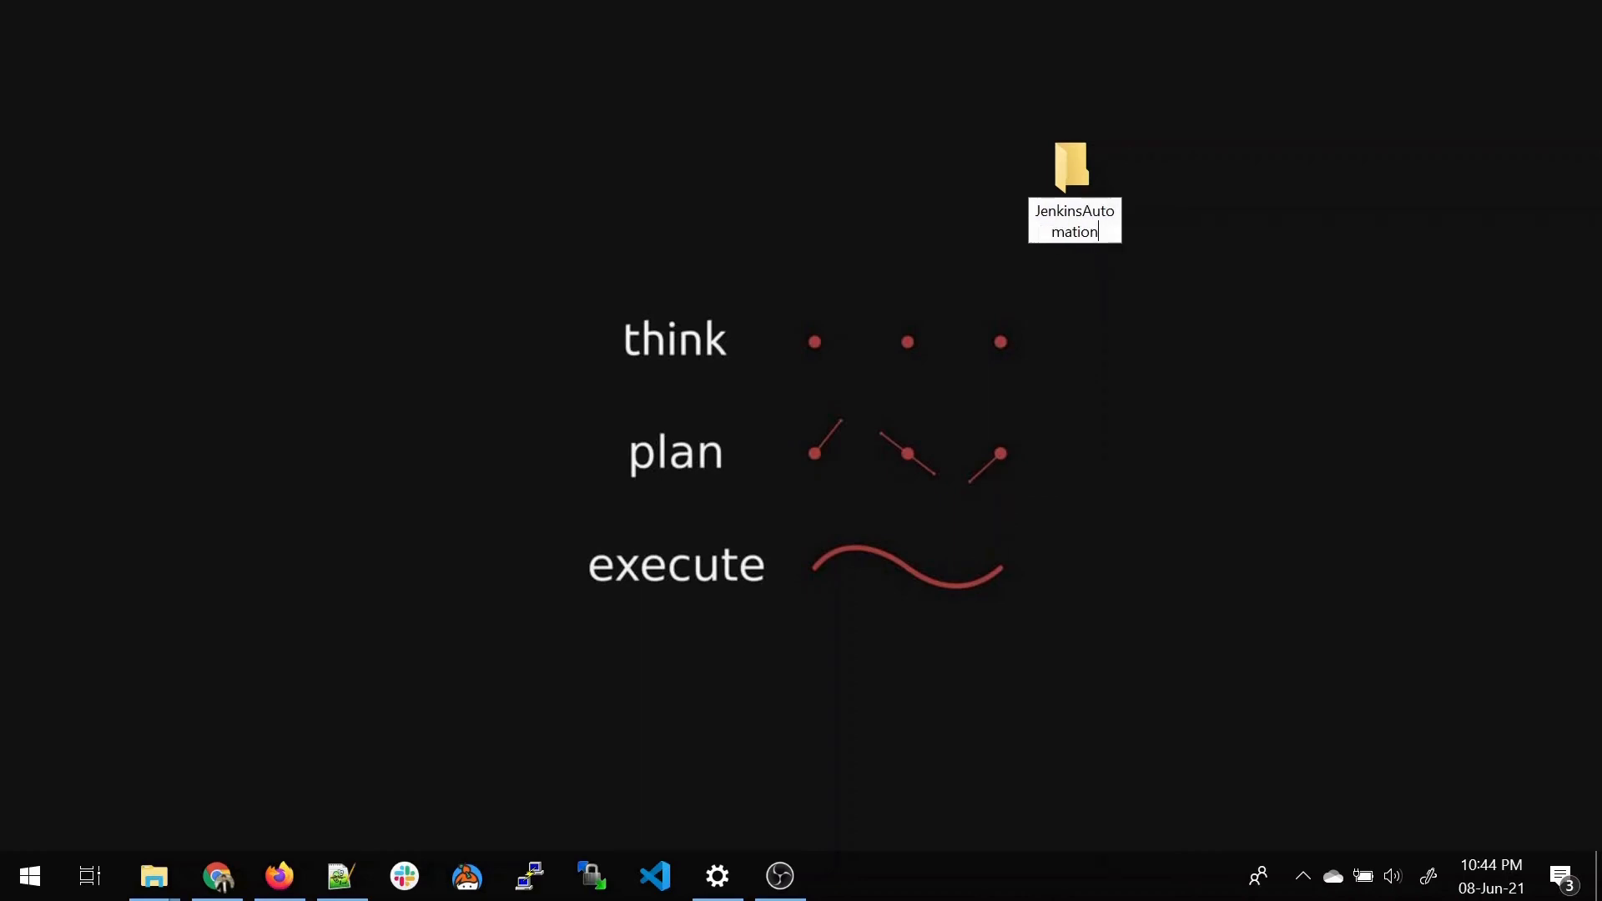
{"action": "key", "text": "Return"}
{"action": "left_click_drag", "start_coordinate": [1101, 180], "coordinate": [1339, 108]}
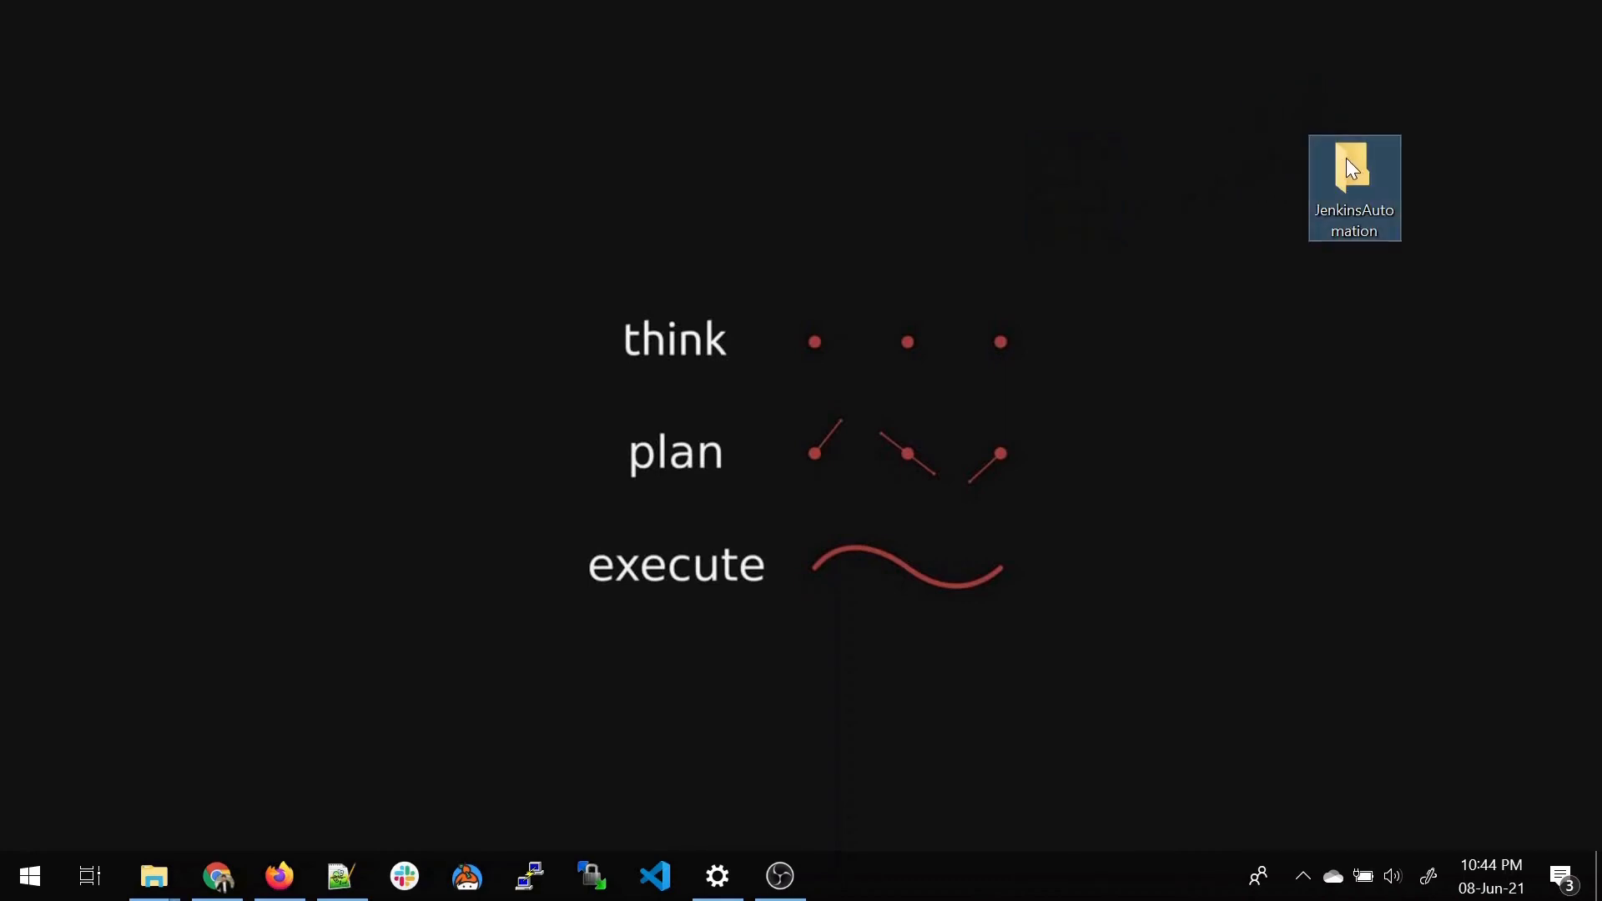
{"action": "double_click", "coordinate": [1347, 180]}
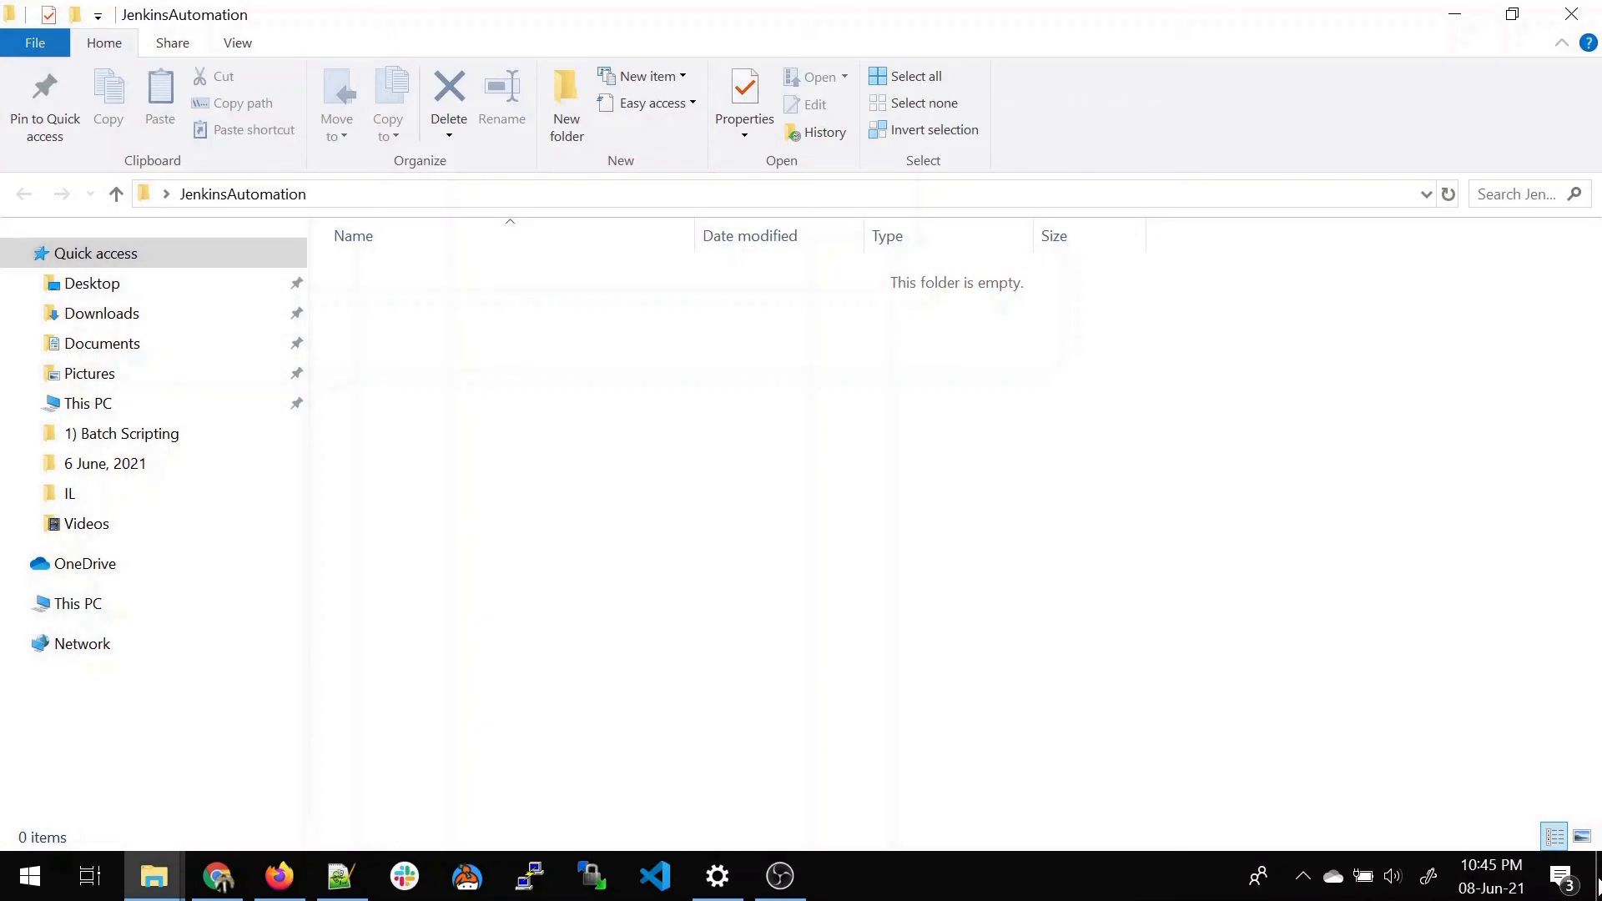
- Bring the browser with the repository back, maximized at 110% zoom
{"action": "key", "text": "alt+Tab"}
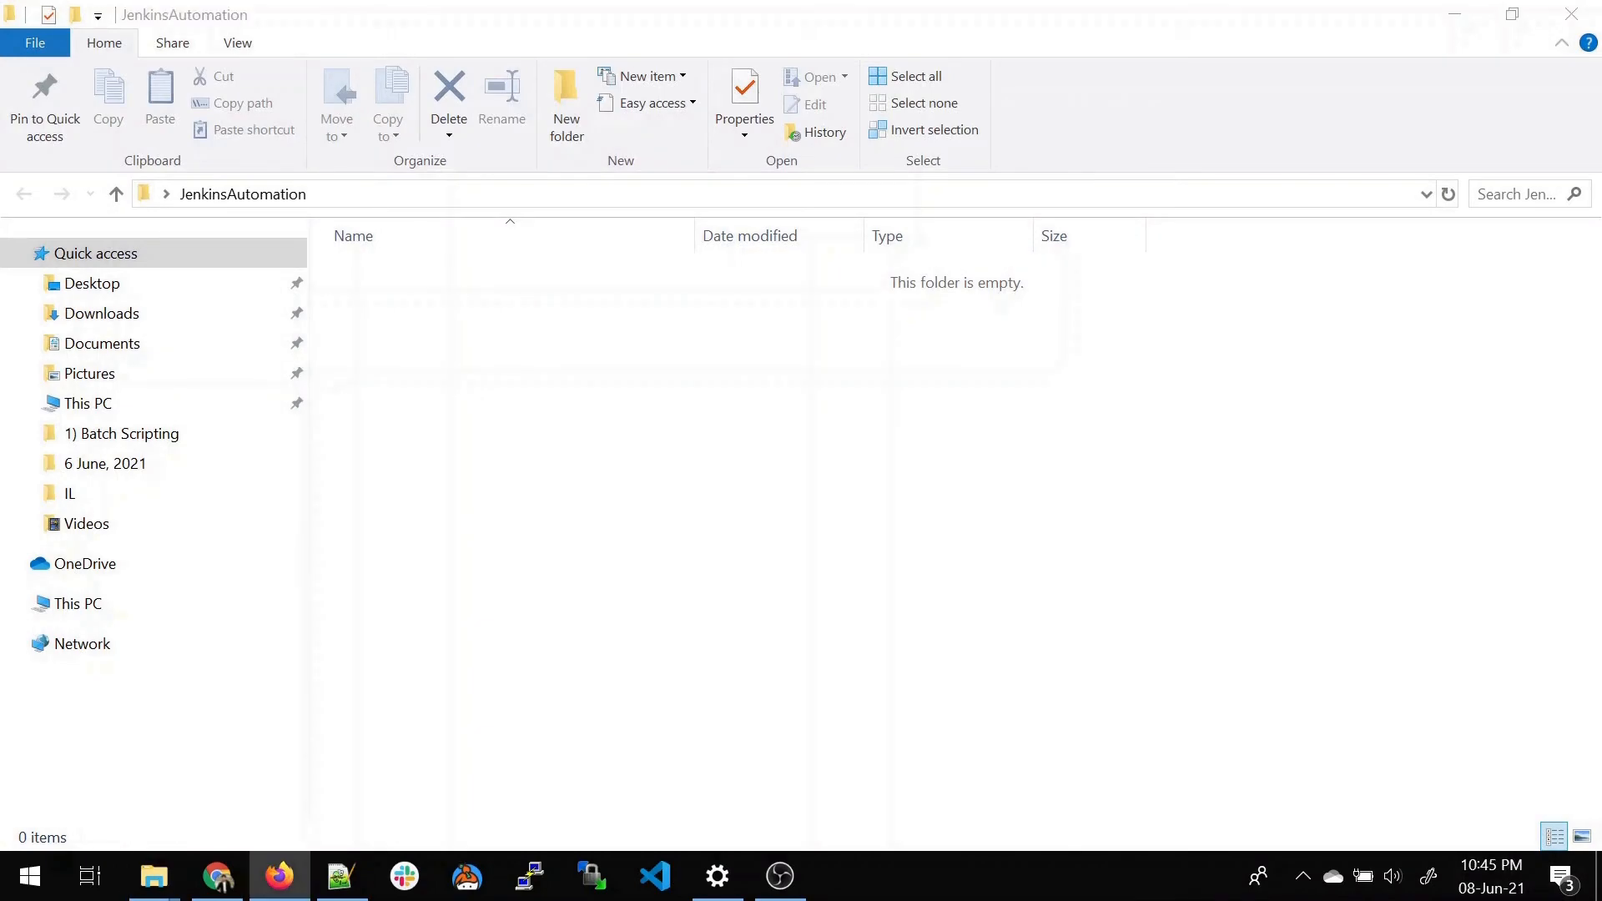
{"action": "left_click_drag", "start_coordinate": [1601, 317], "coordinate": [614, 2]}
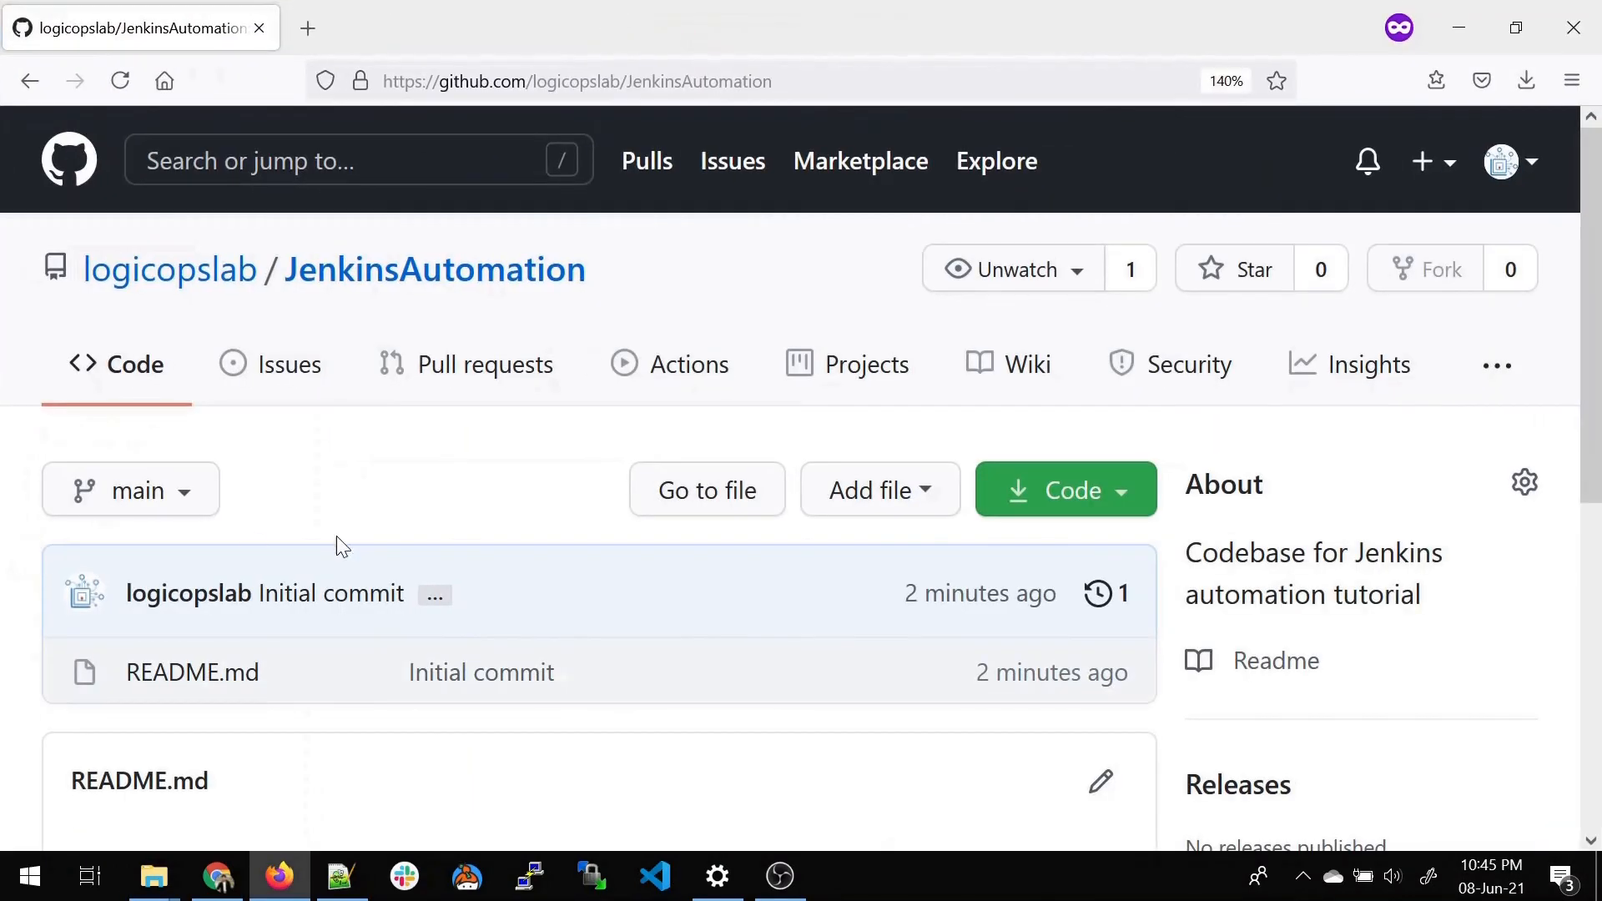
{"action": "key", "text": "ctrl+minus"}
{"action": "key", "text": "ctrl+minus"}
{"action": "key", "text": "ctrl+minus"}
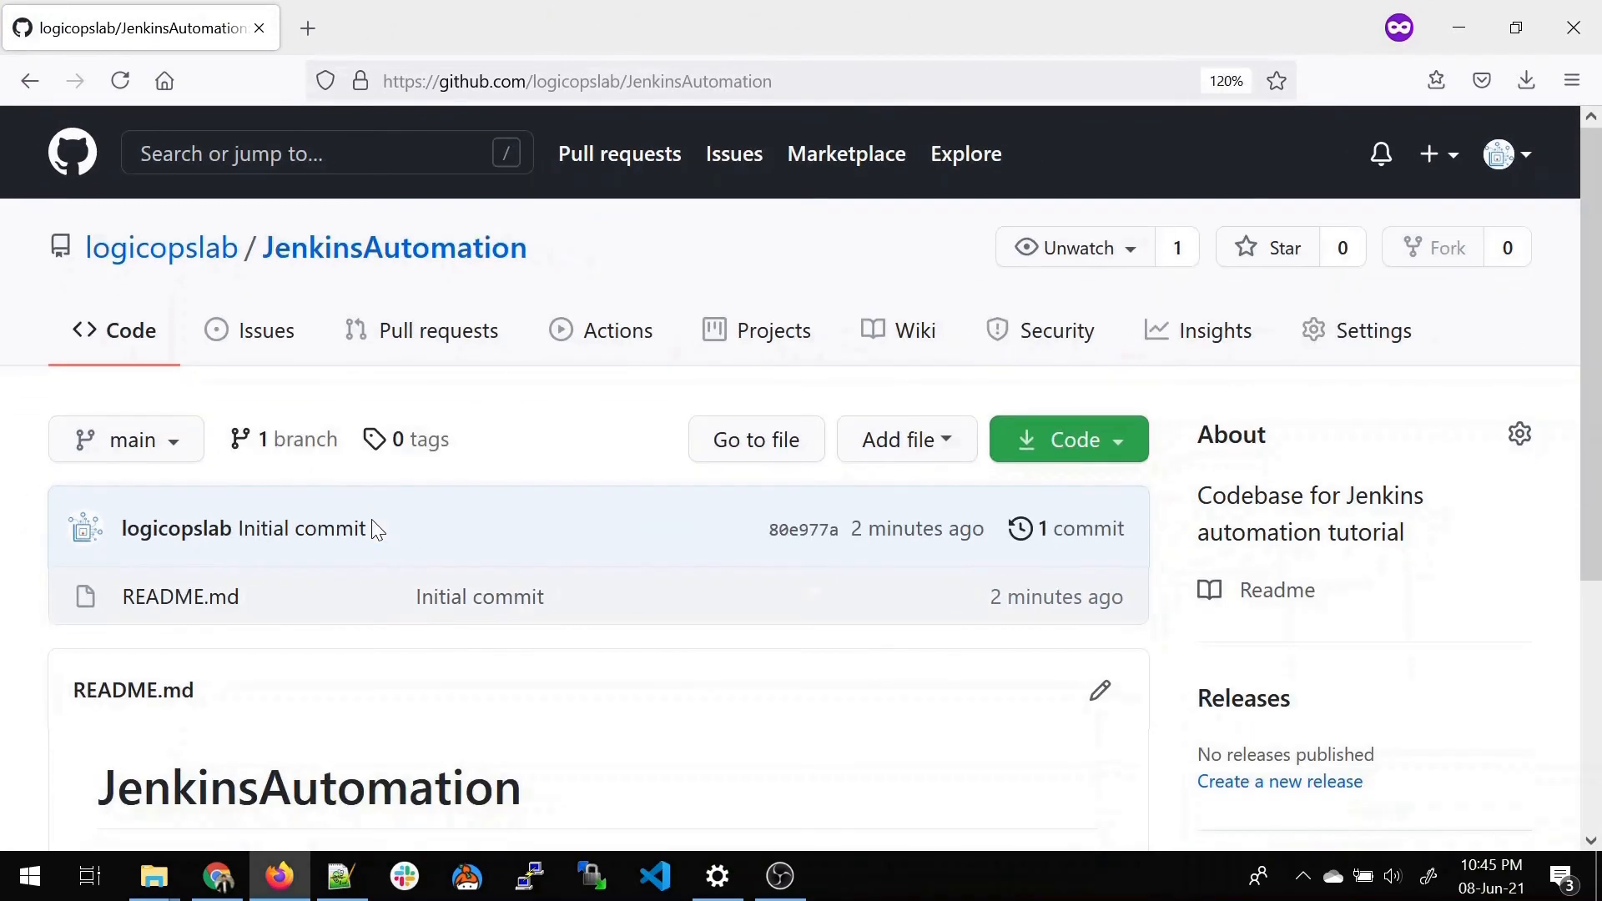
- Copy the JenkinsAutomation HTTPS clone URL from the Code menu
{"action": "left_click", "coordinate": [1095, 413]}
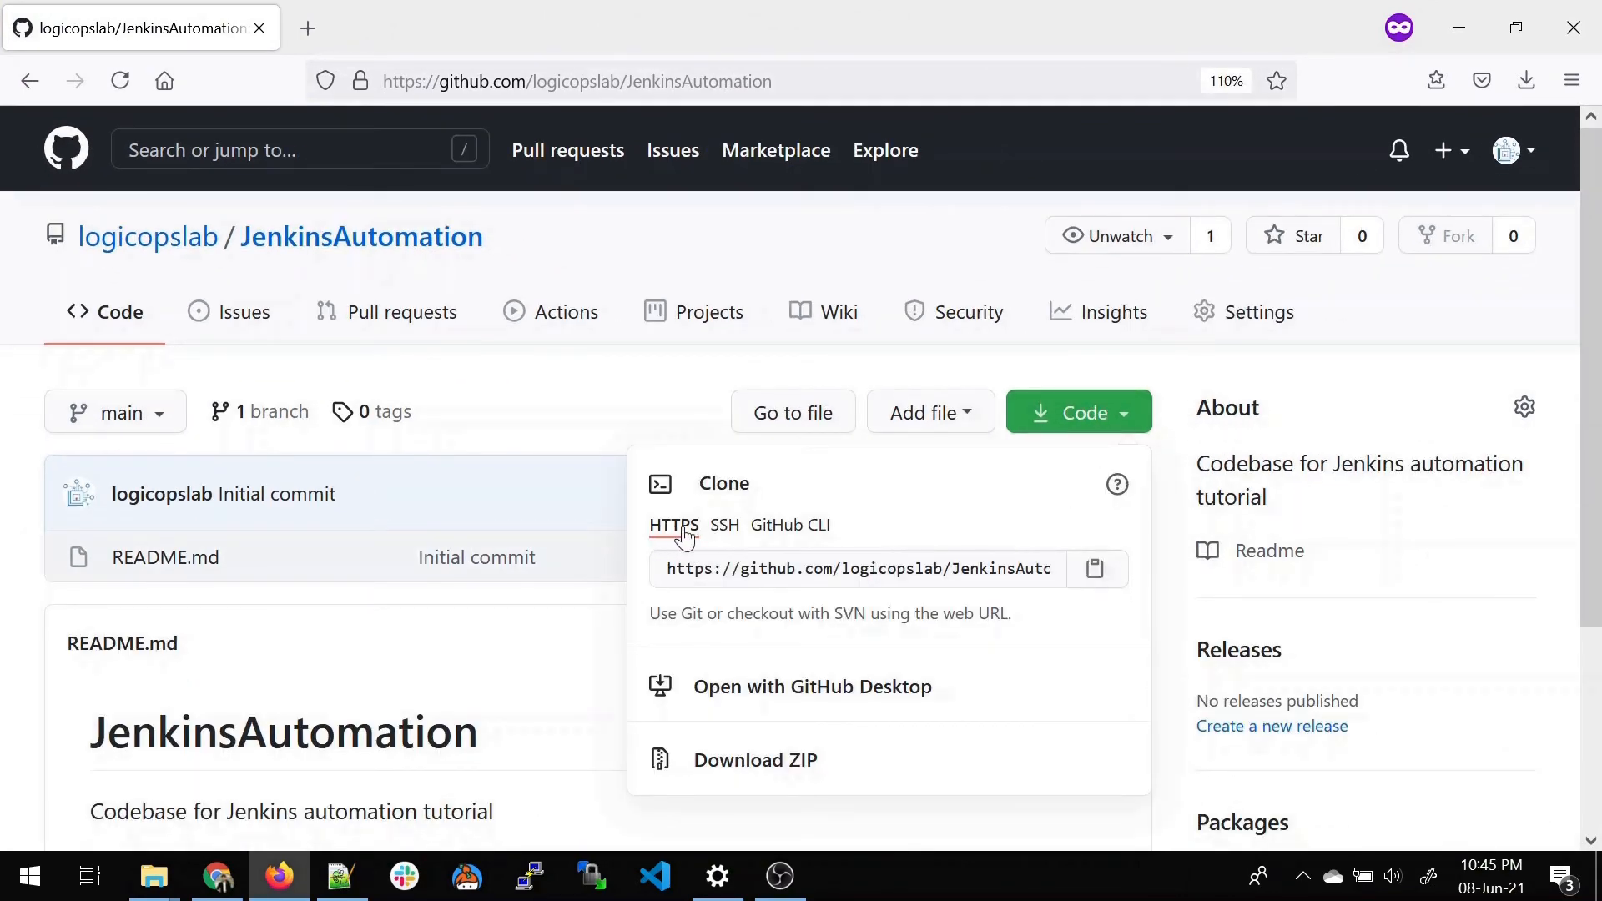
{"action": "left_click", "coordinate": [1096, 576]}
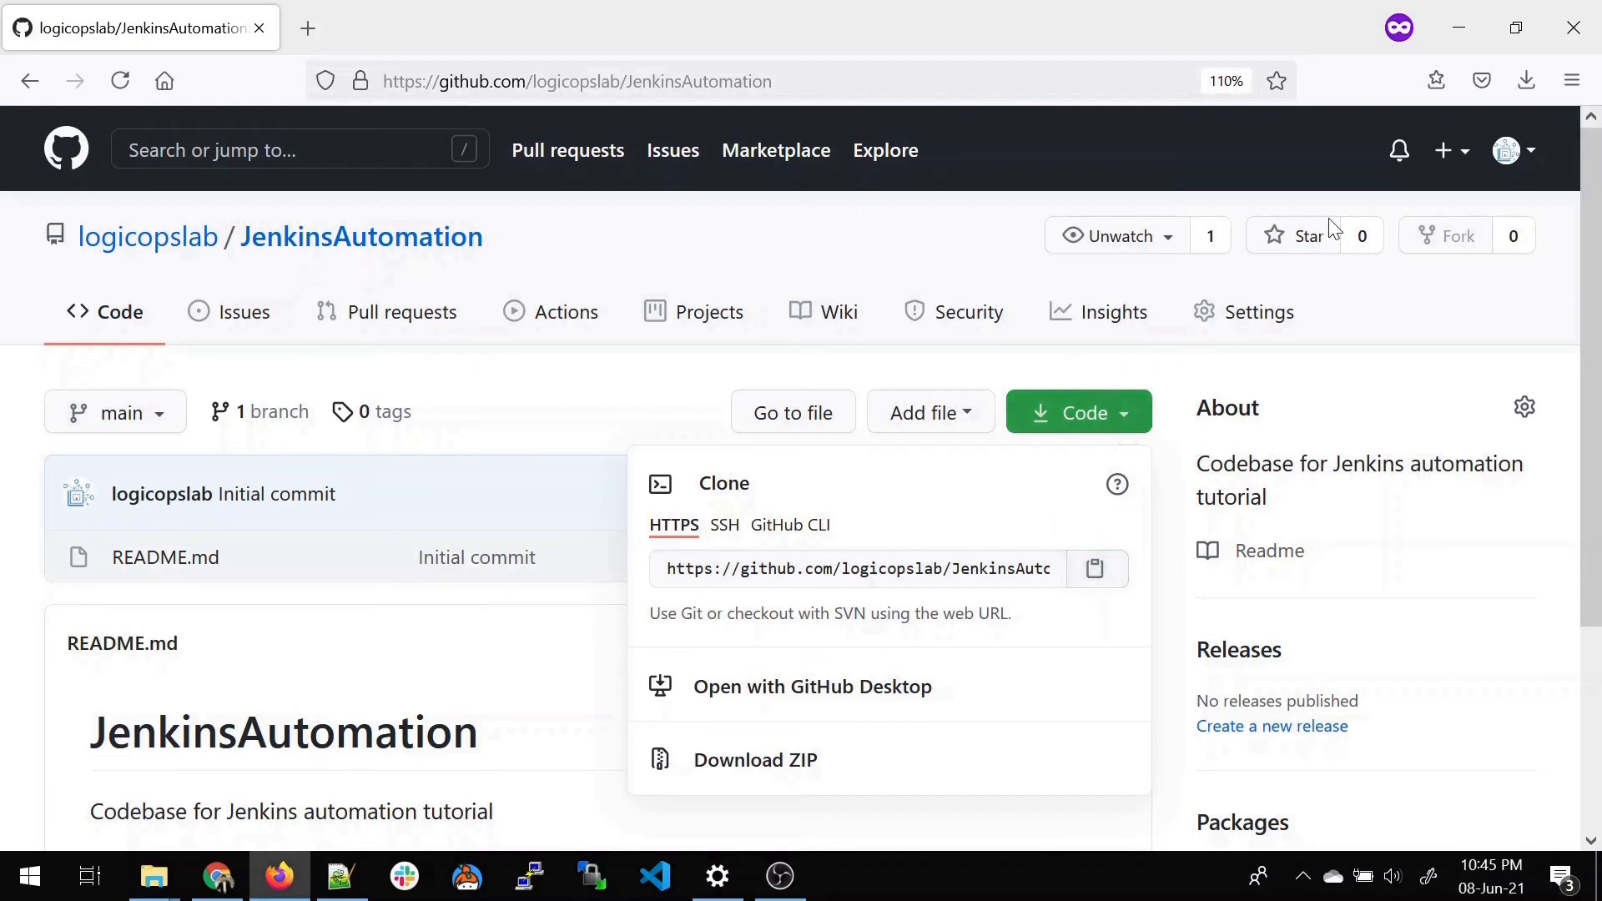
- Open Git Bash Here inside the empty JenkinsAutomation folder
{"action": "left_click", "coordinate": [1456, 37]}
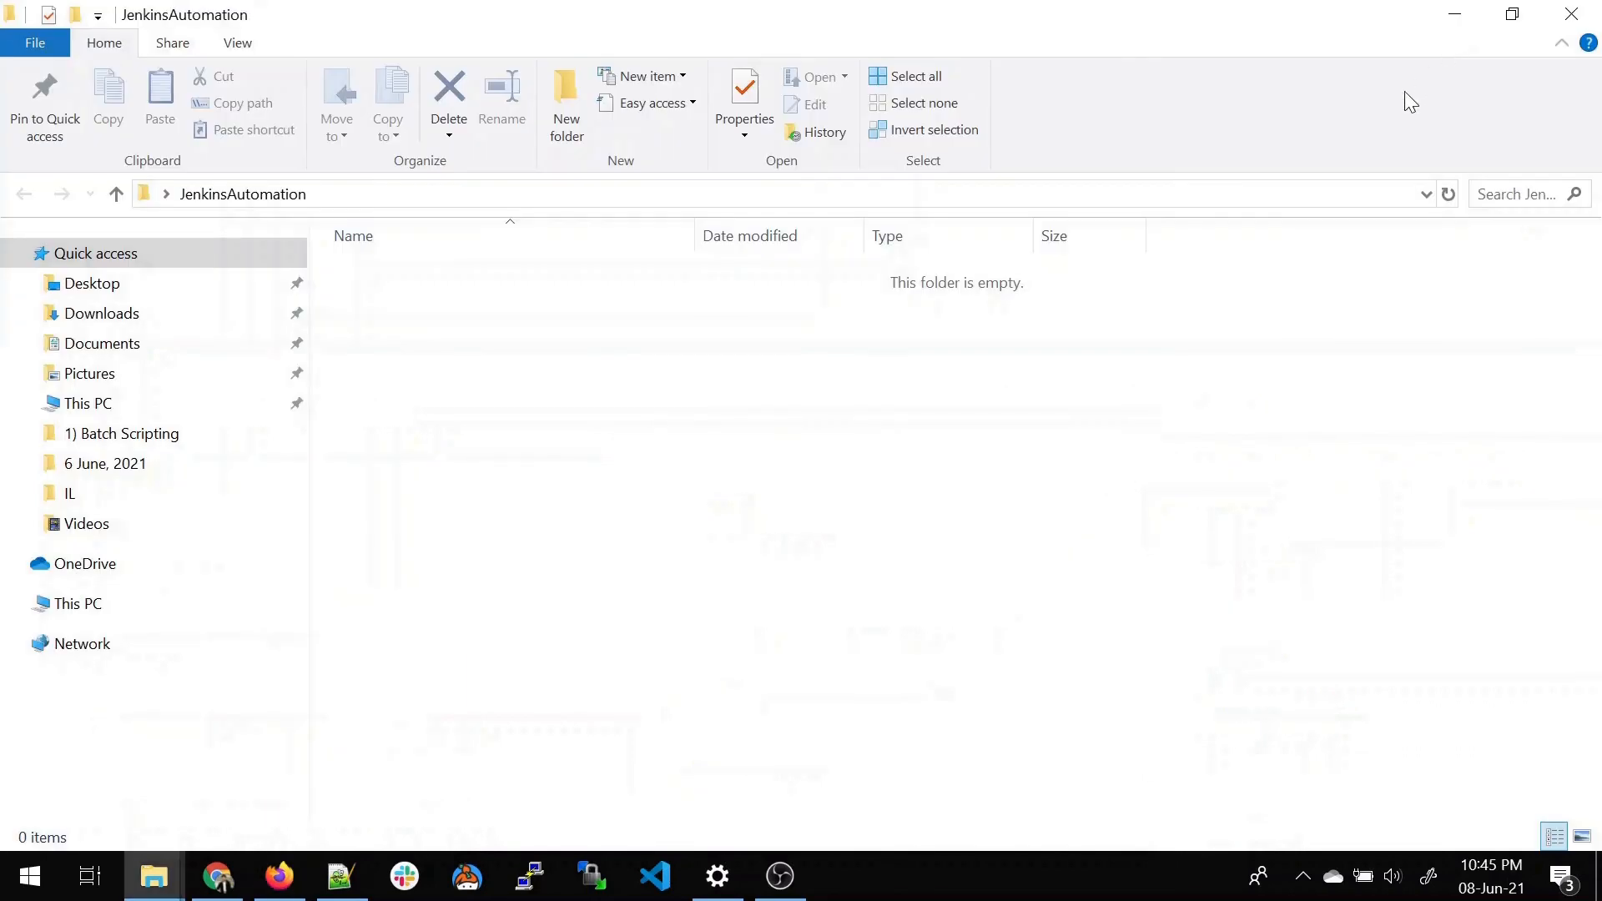
{"action": "right_click", "coordinate": [519, 430]}
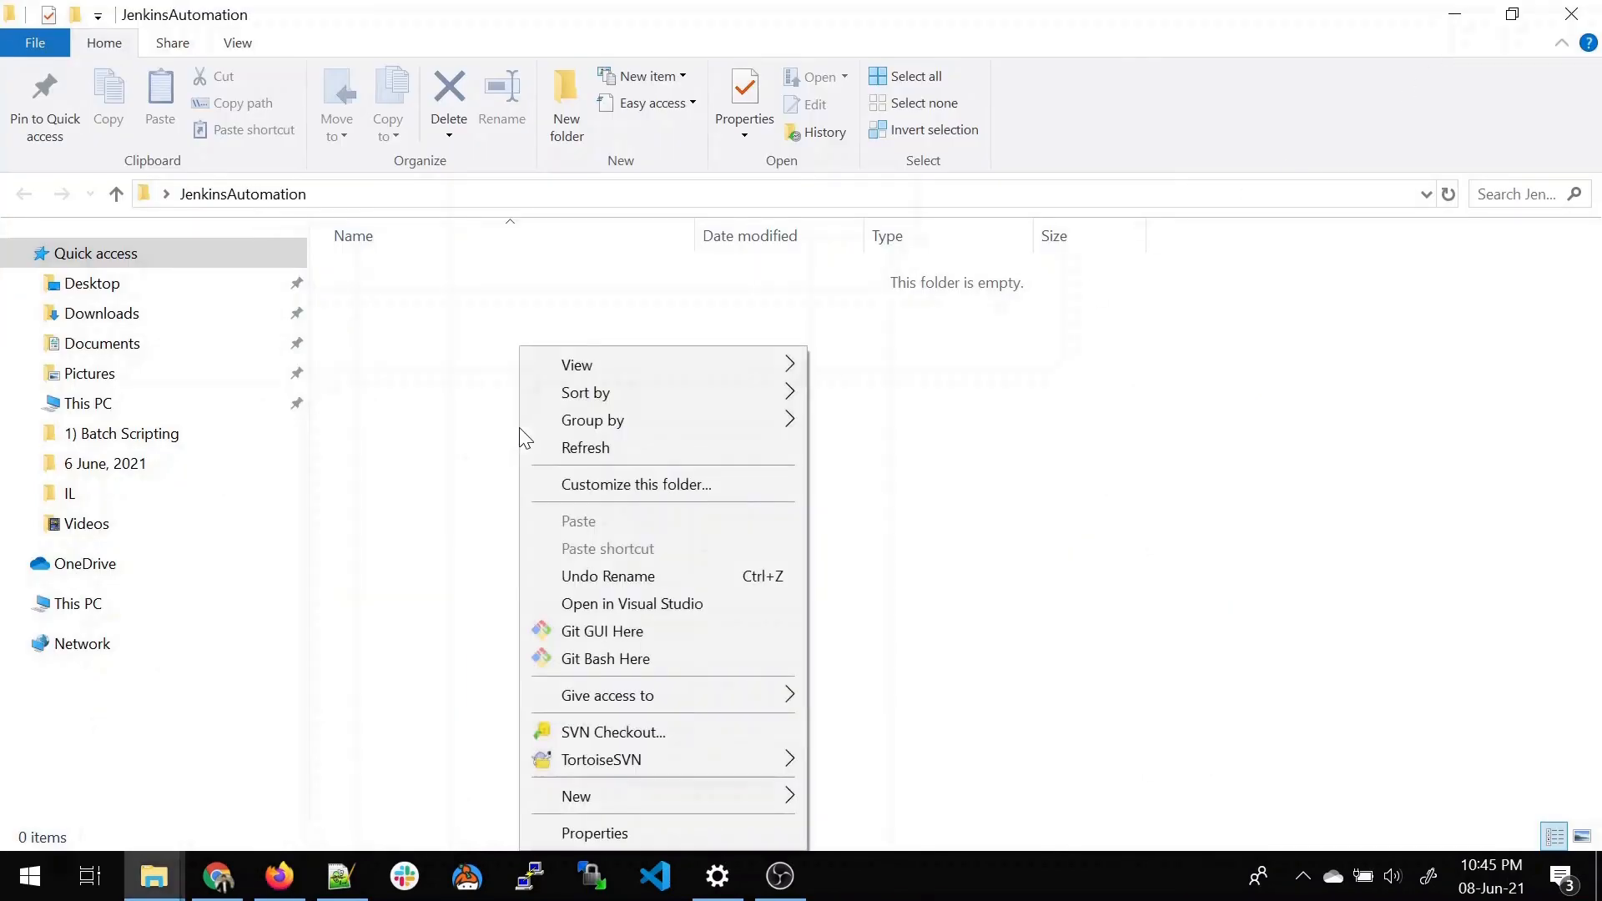
{"action": "mouse_move", "coordinate": [628, 794]}
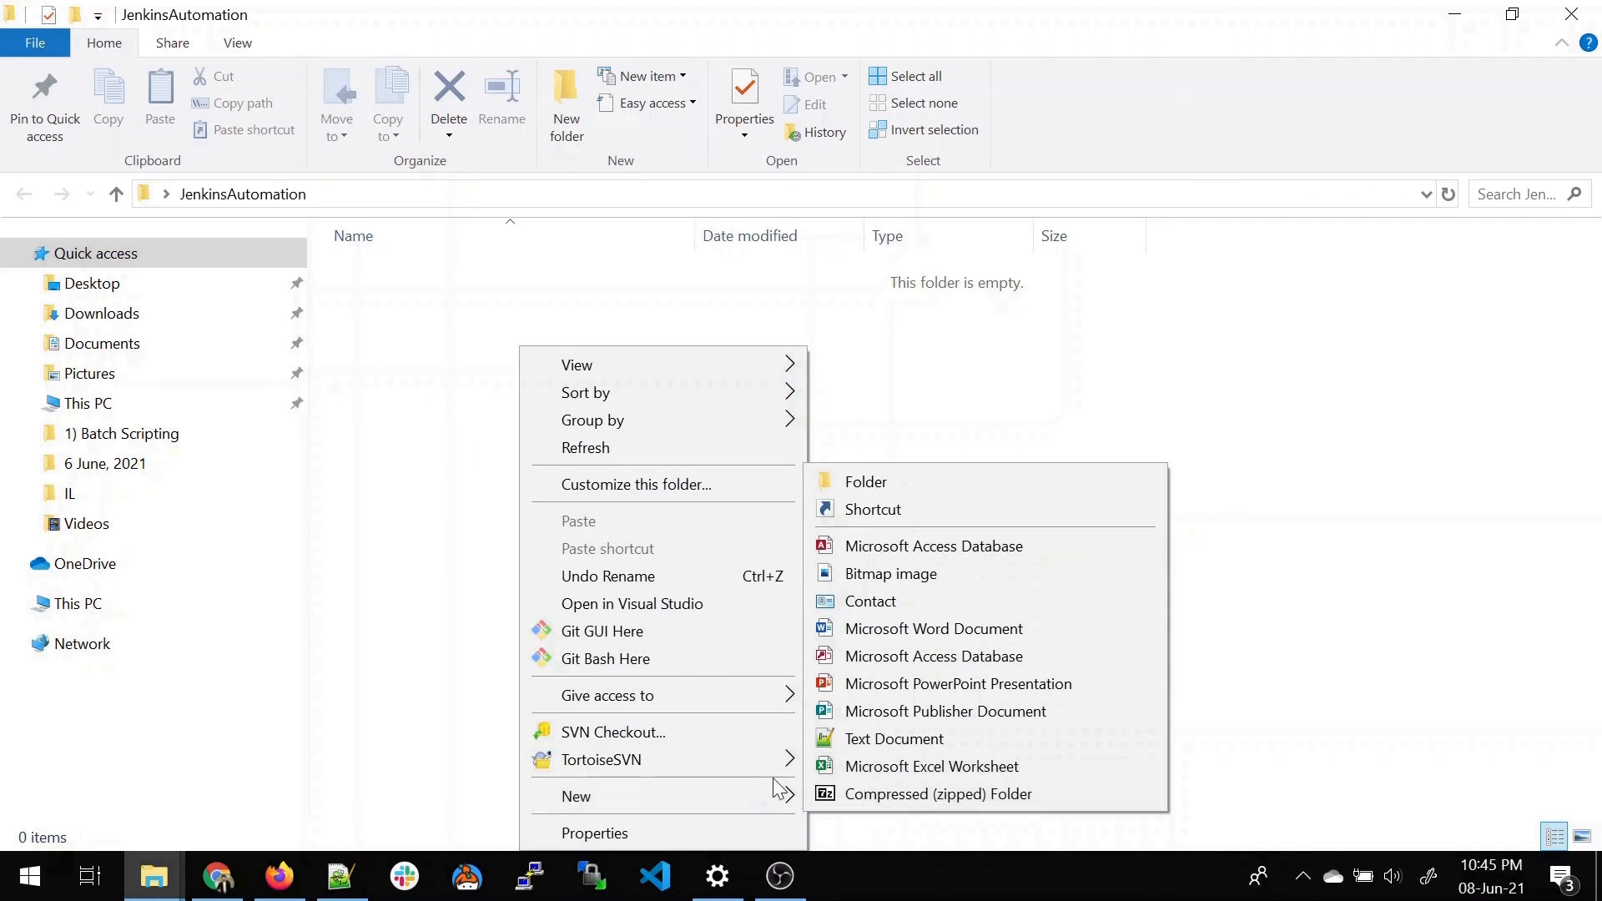
{"action": "mouse_move", "coordinate": [638, 755]}
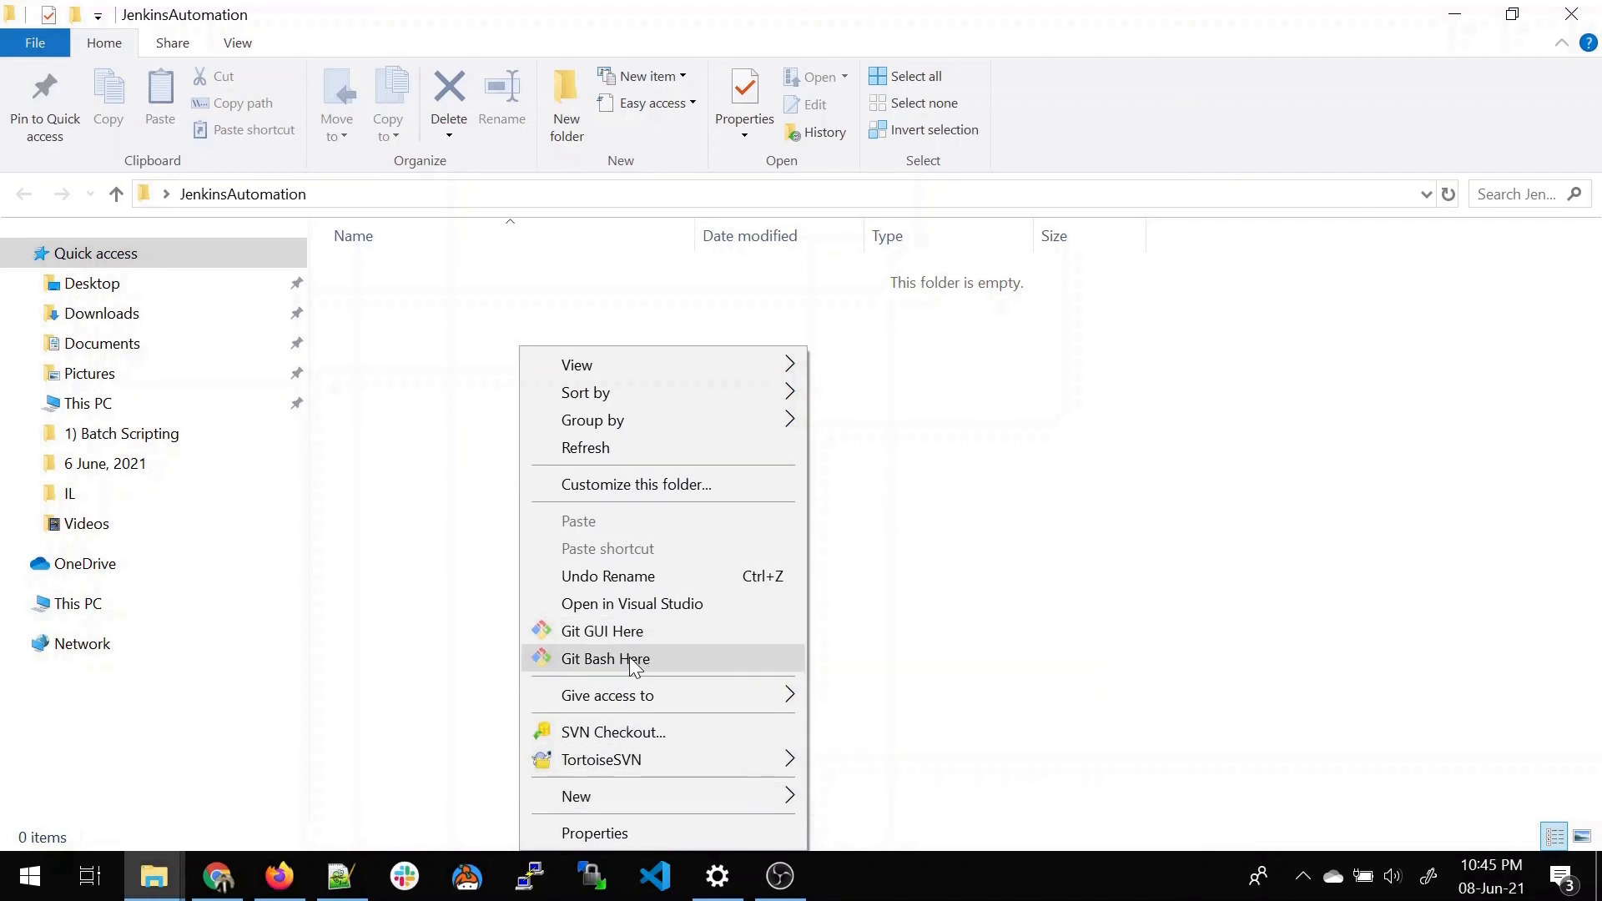
{"action": "left_click", "coordinate": [626, 663]}
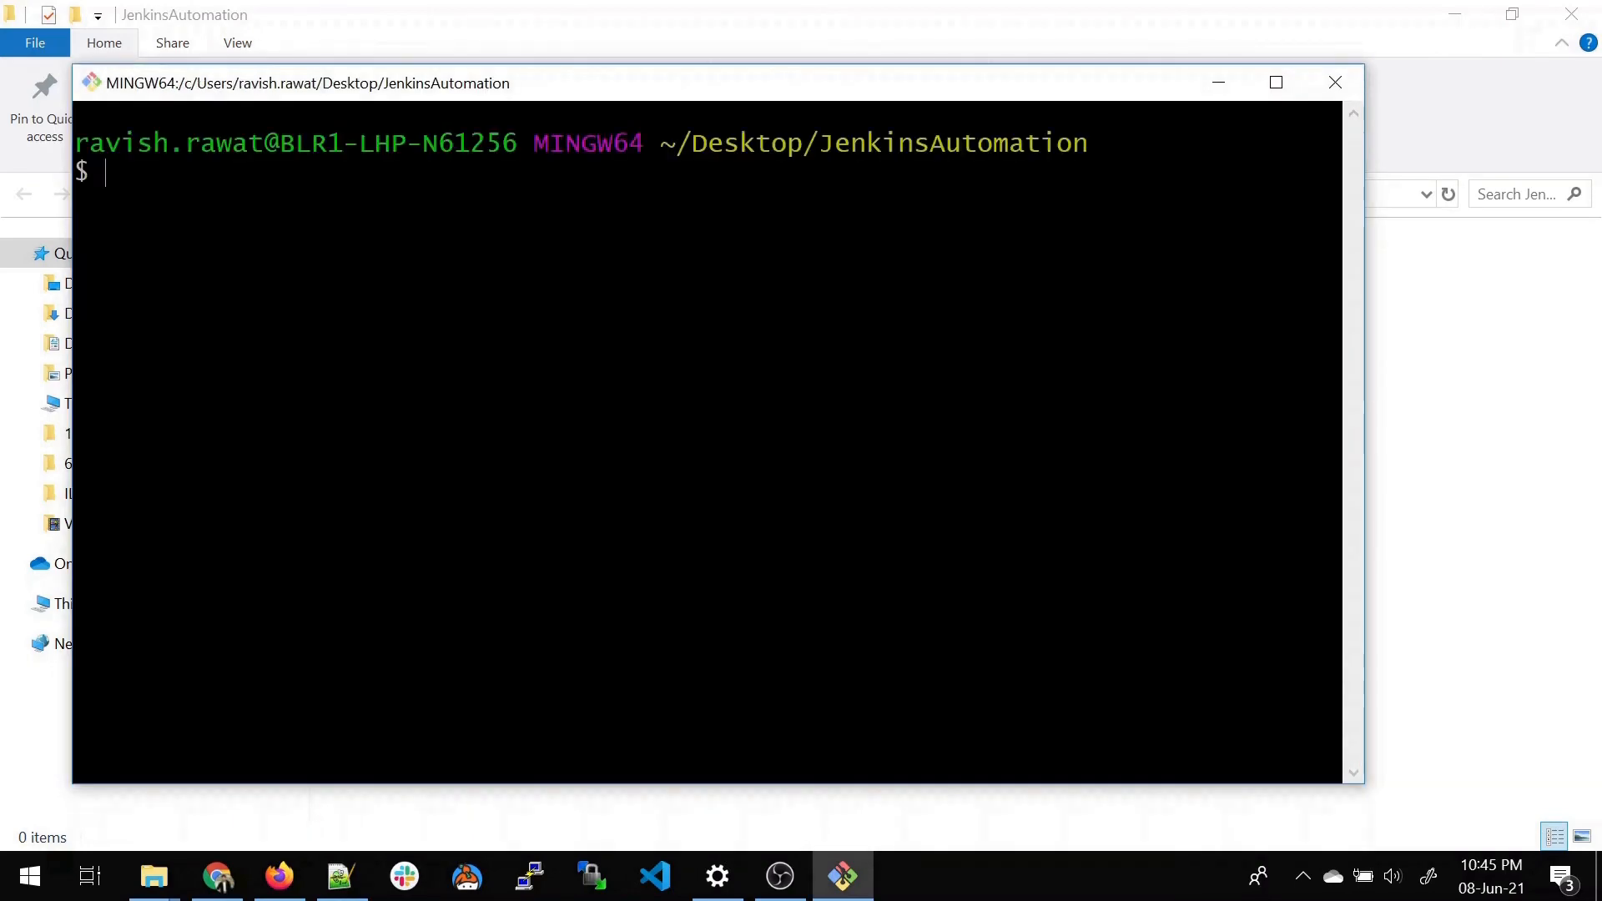
- Run git clone with the pasted repository URL and list the folder contents
{"action": "type", "text": "git clone"}
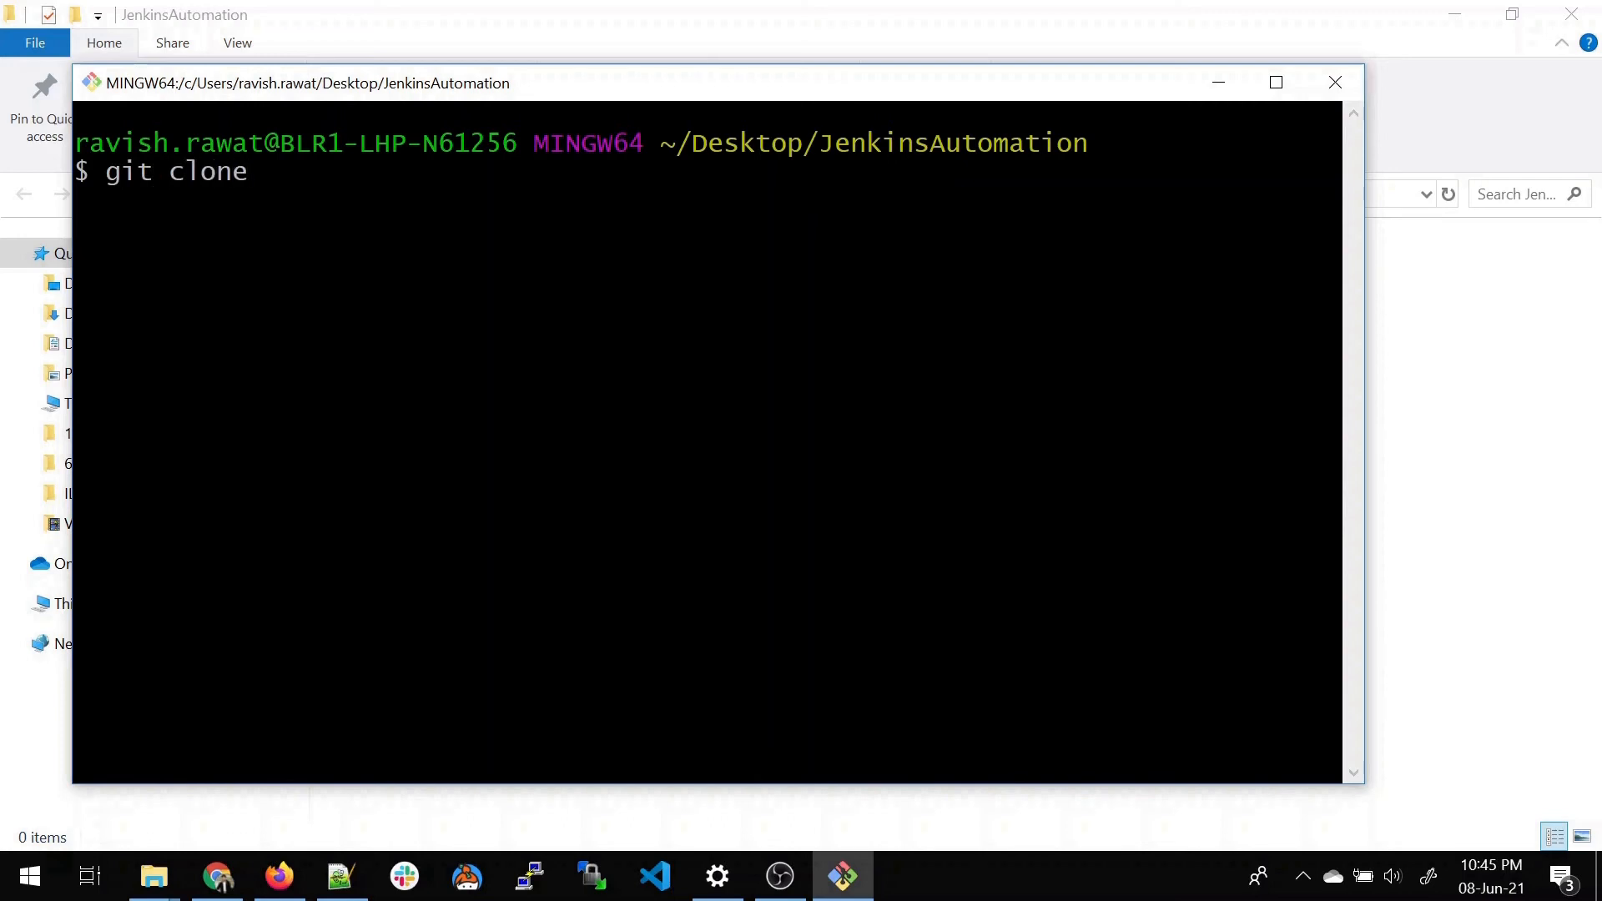
{"action": "right_click", "coordinate": [408, 387]}
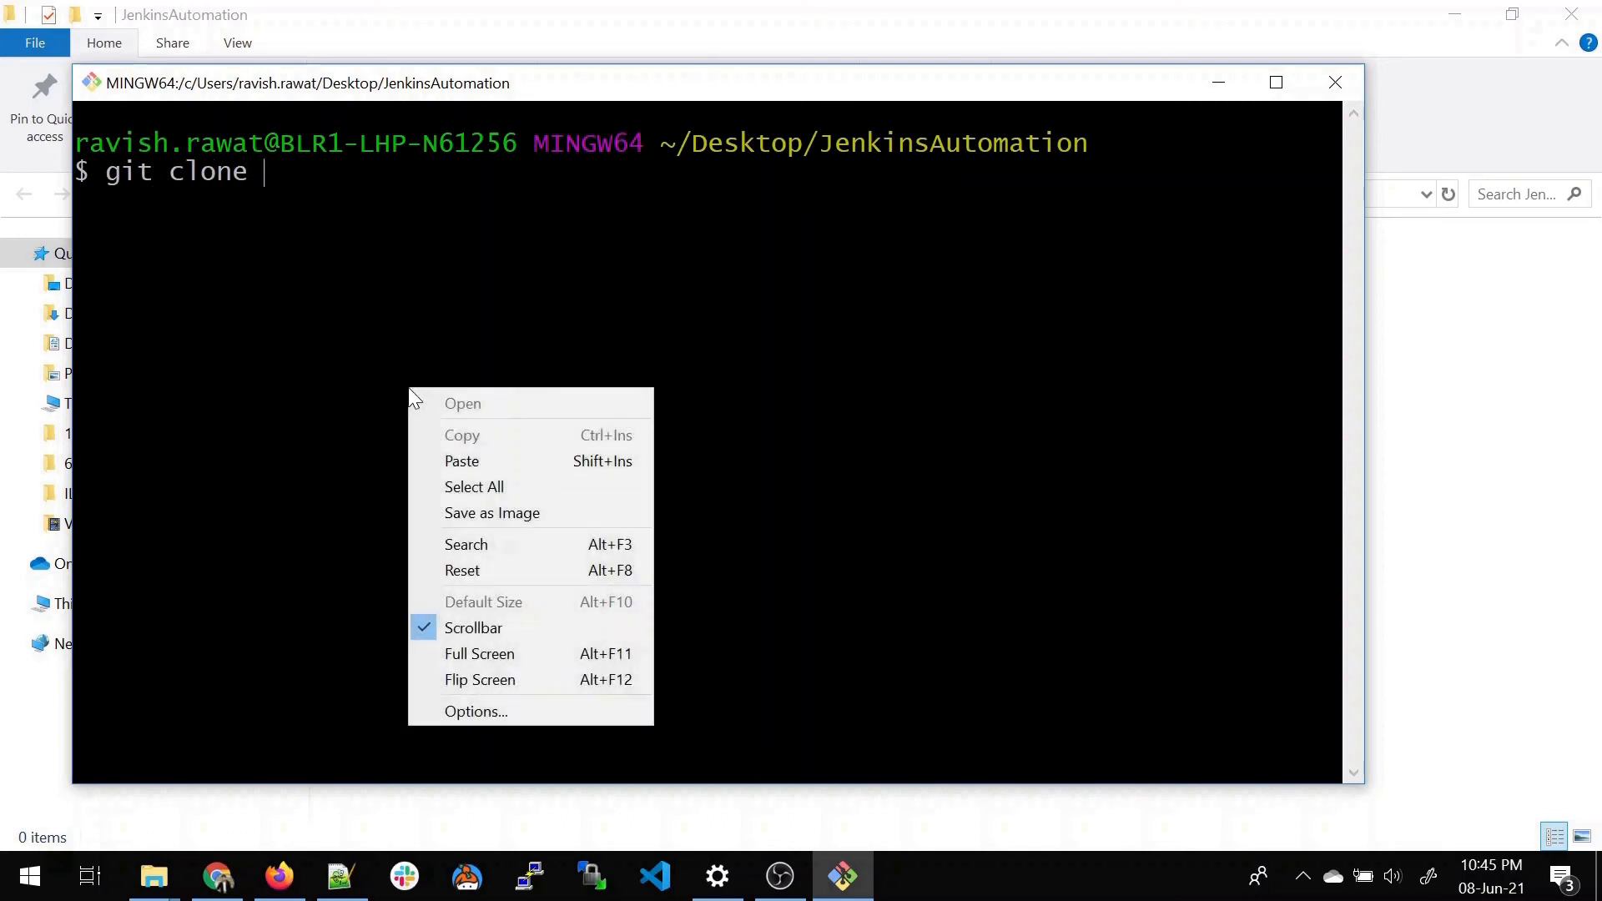
{"action": "left_click", "coordinate": [455, 458]}
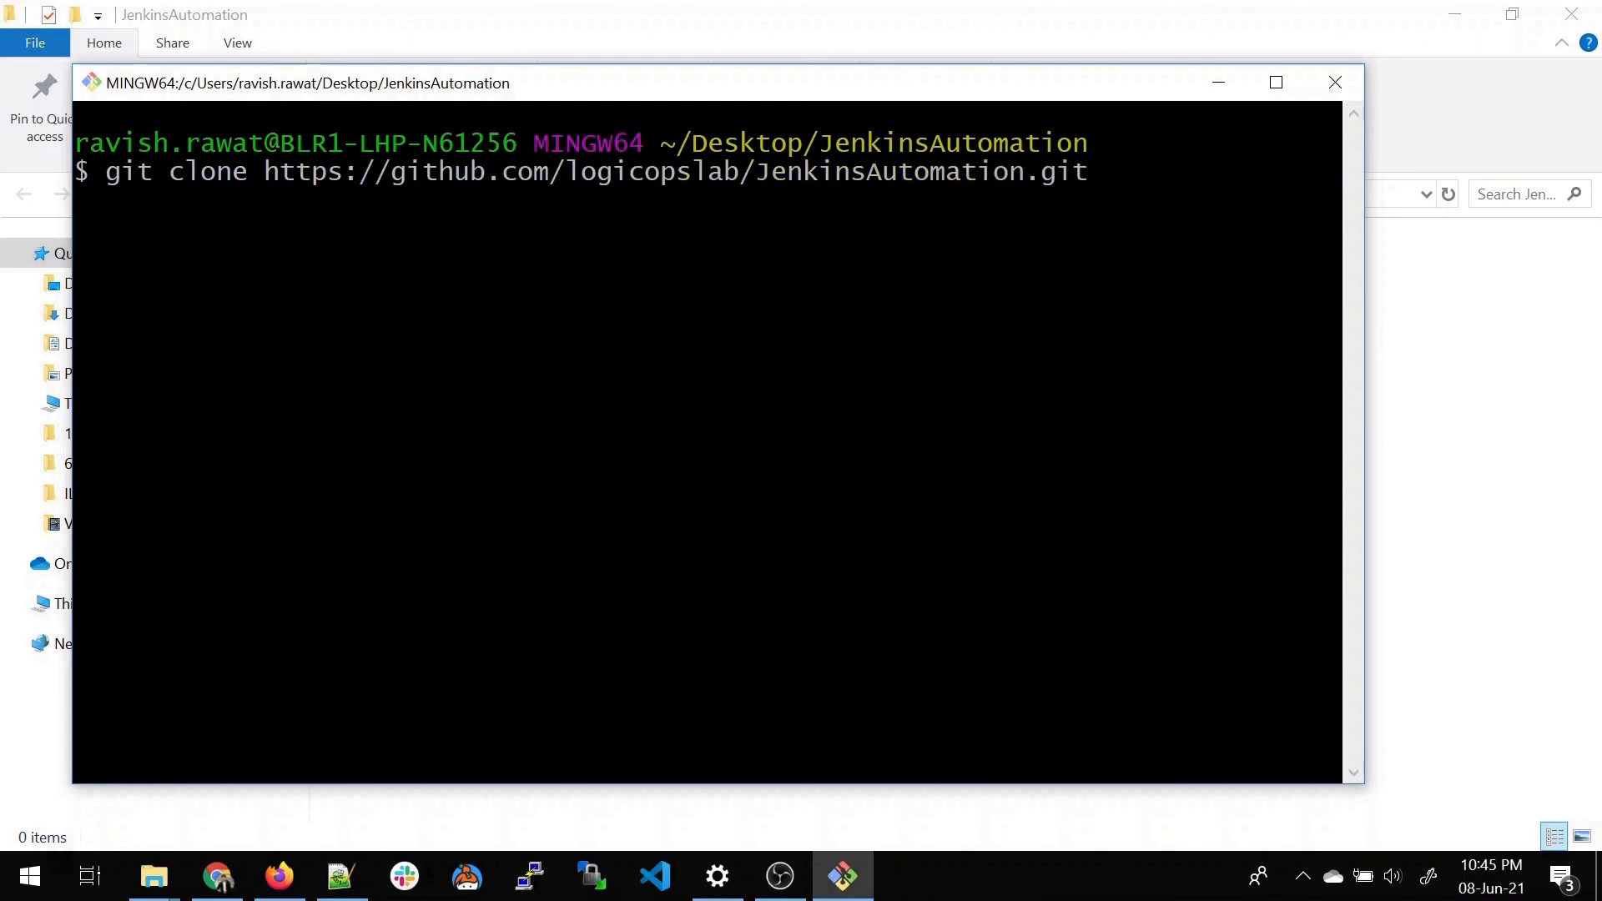
{"action": "key", "text": "Return"}
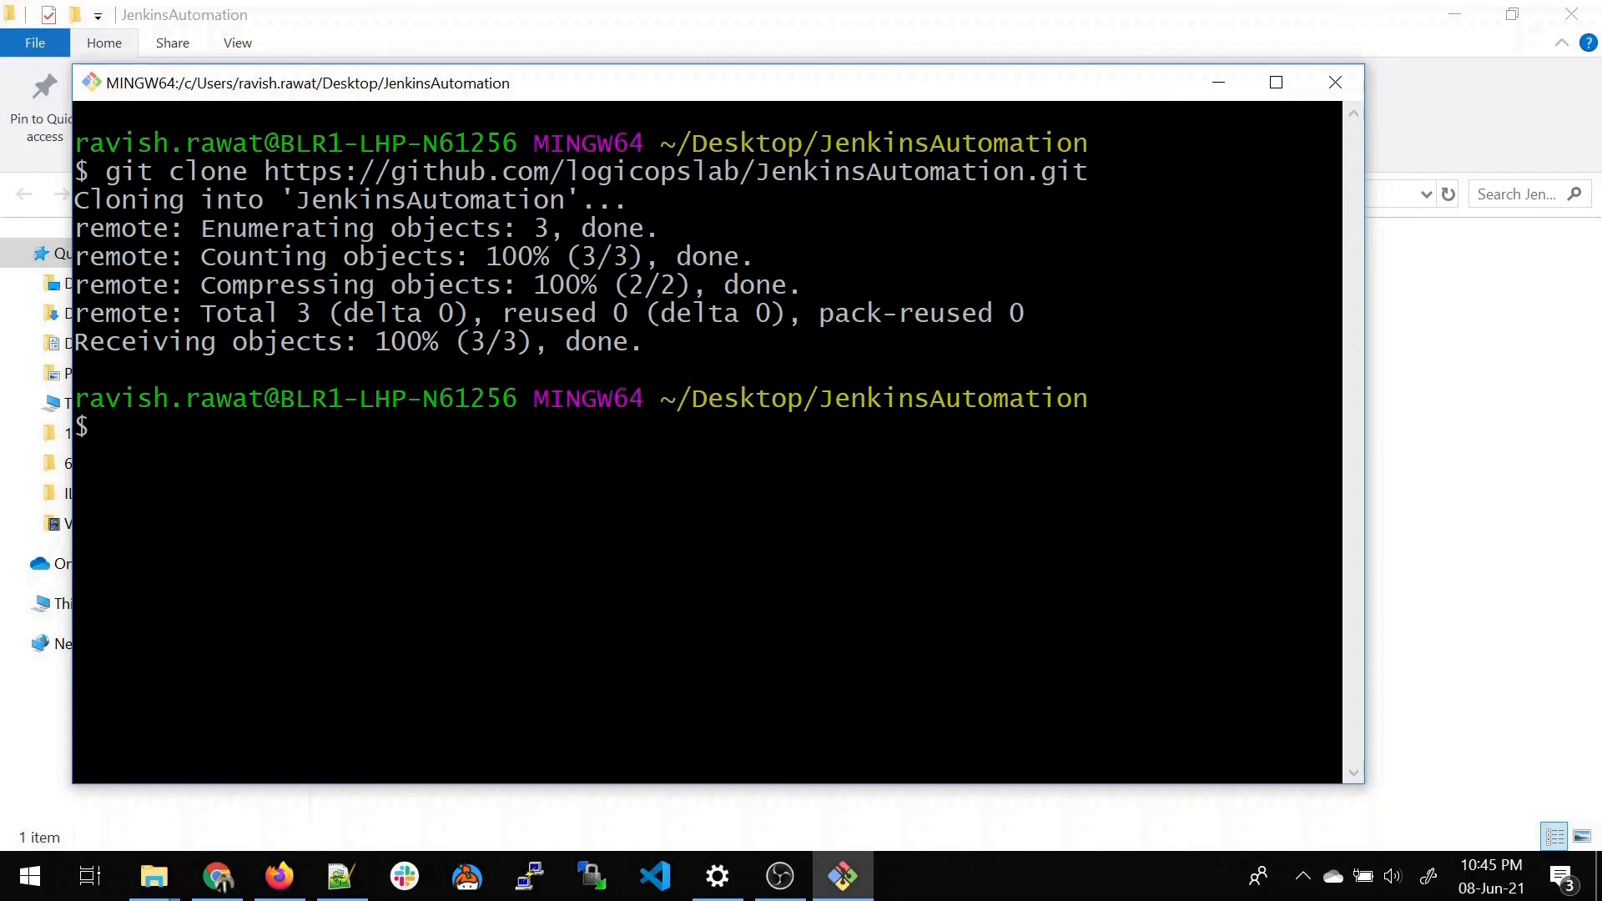
{"action": "double_click", "coordinate": [440, 428]}
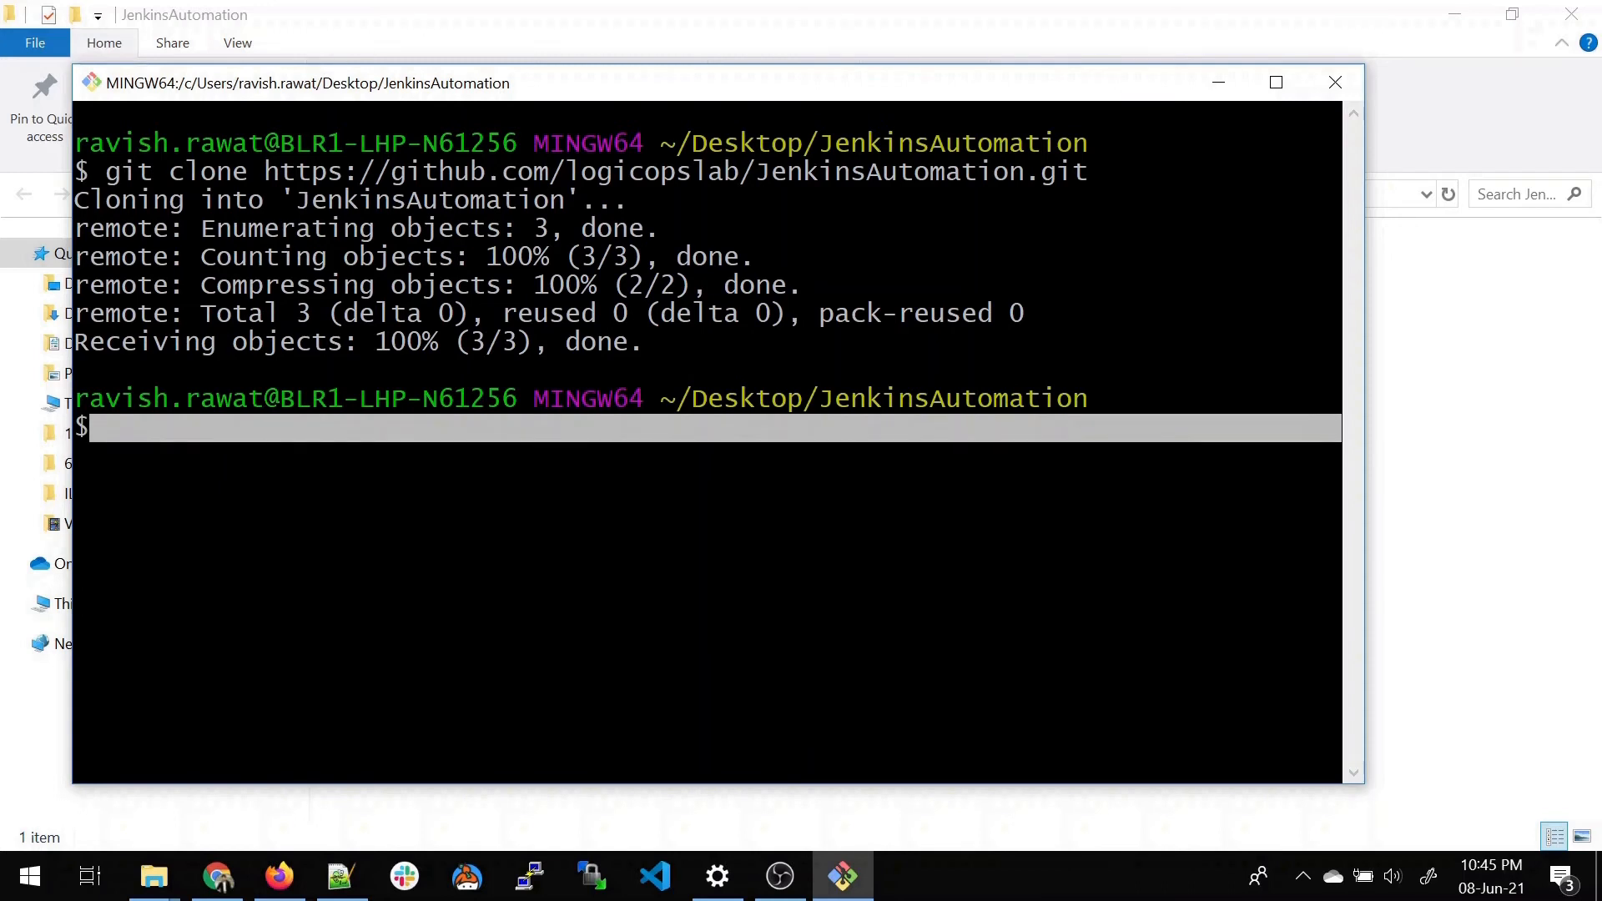
{"action": "left_click", "coordinate": [439, 427]}
{"action": "type", "text": "ls"}
{"action": "key", "text": "Return"}
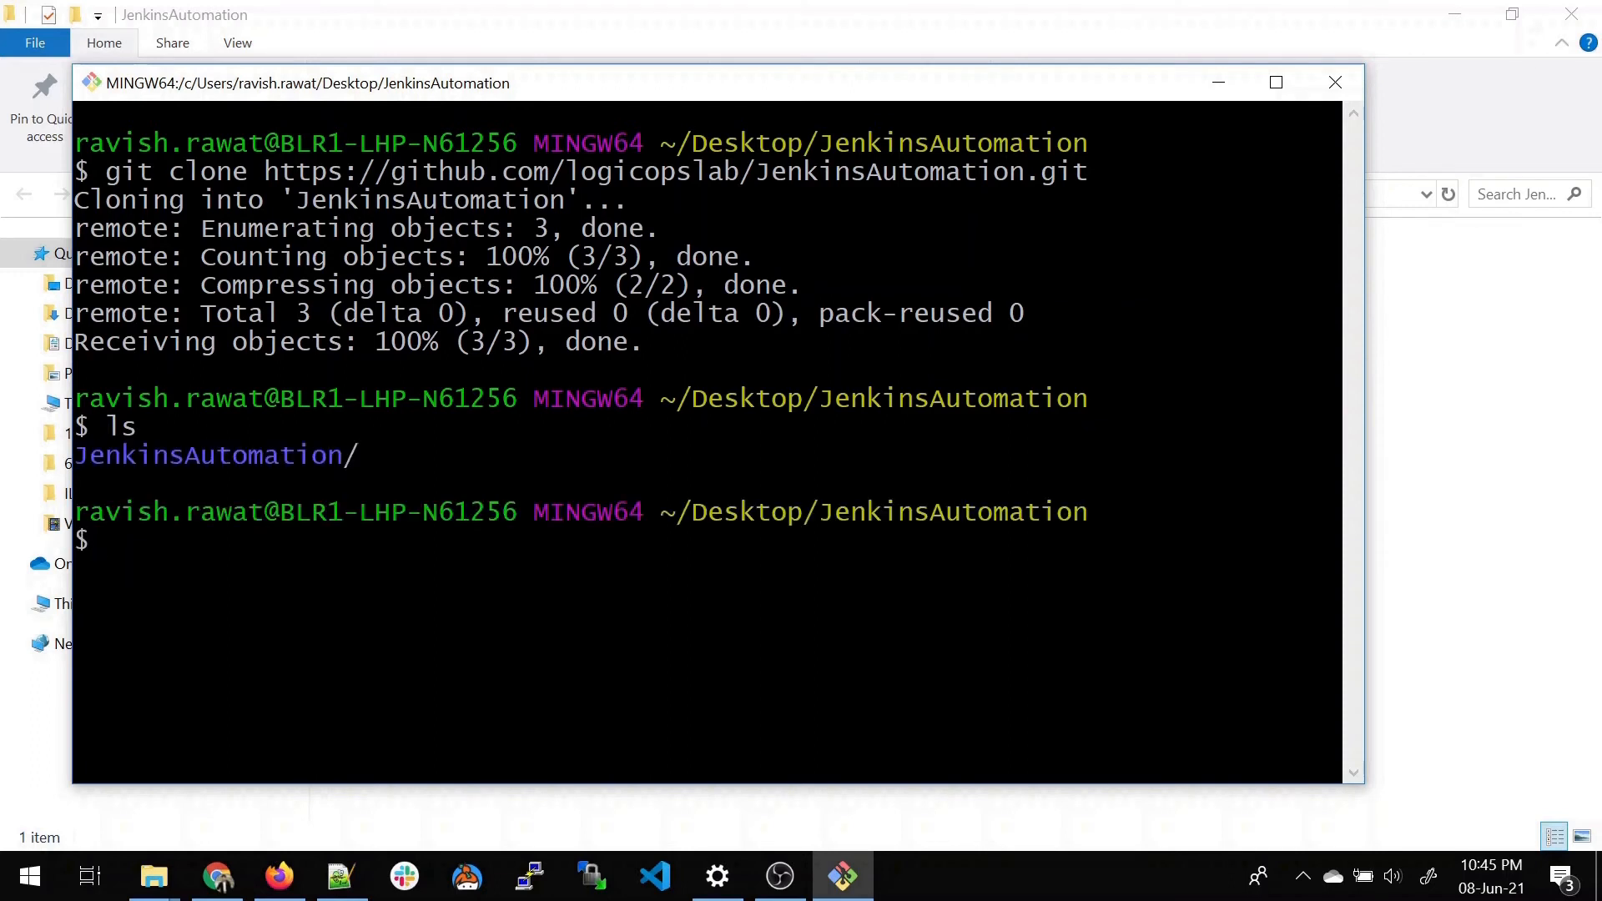
- Change into JenkinsAutomation and list it to show README.md
{"action": "type", "text": "cd Jenk"}
{"action": "key", "text": "Tab"}
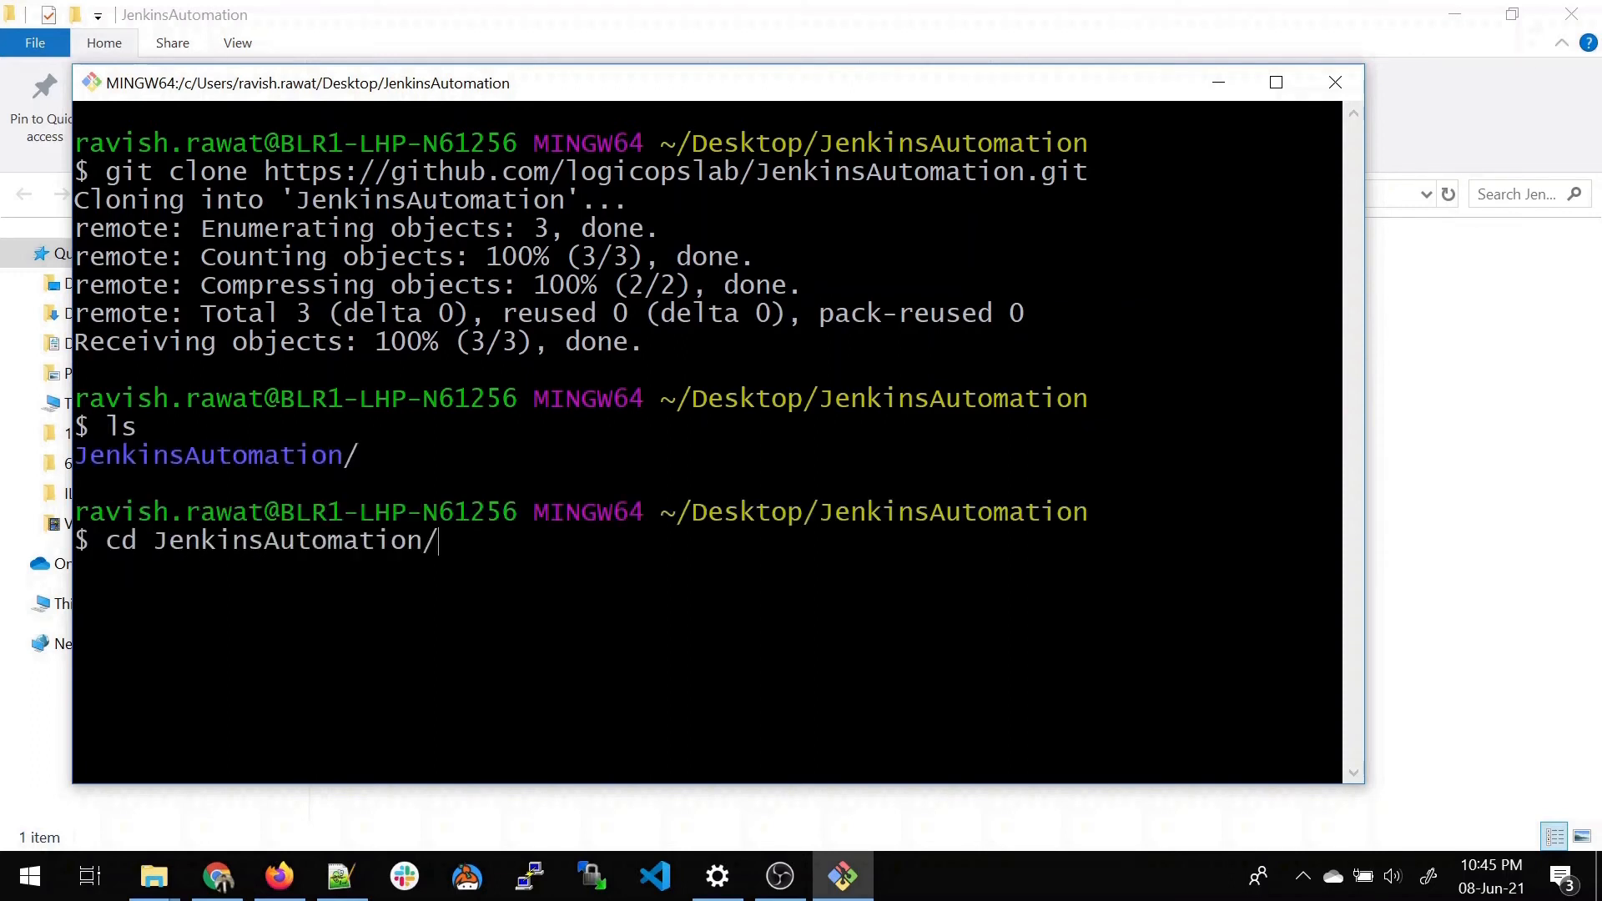
{"action": "key", "text": "Return"}
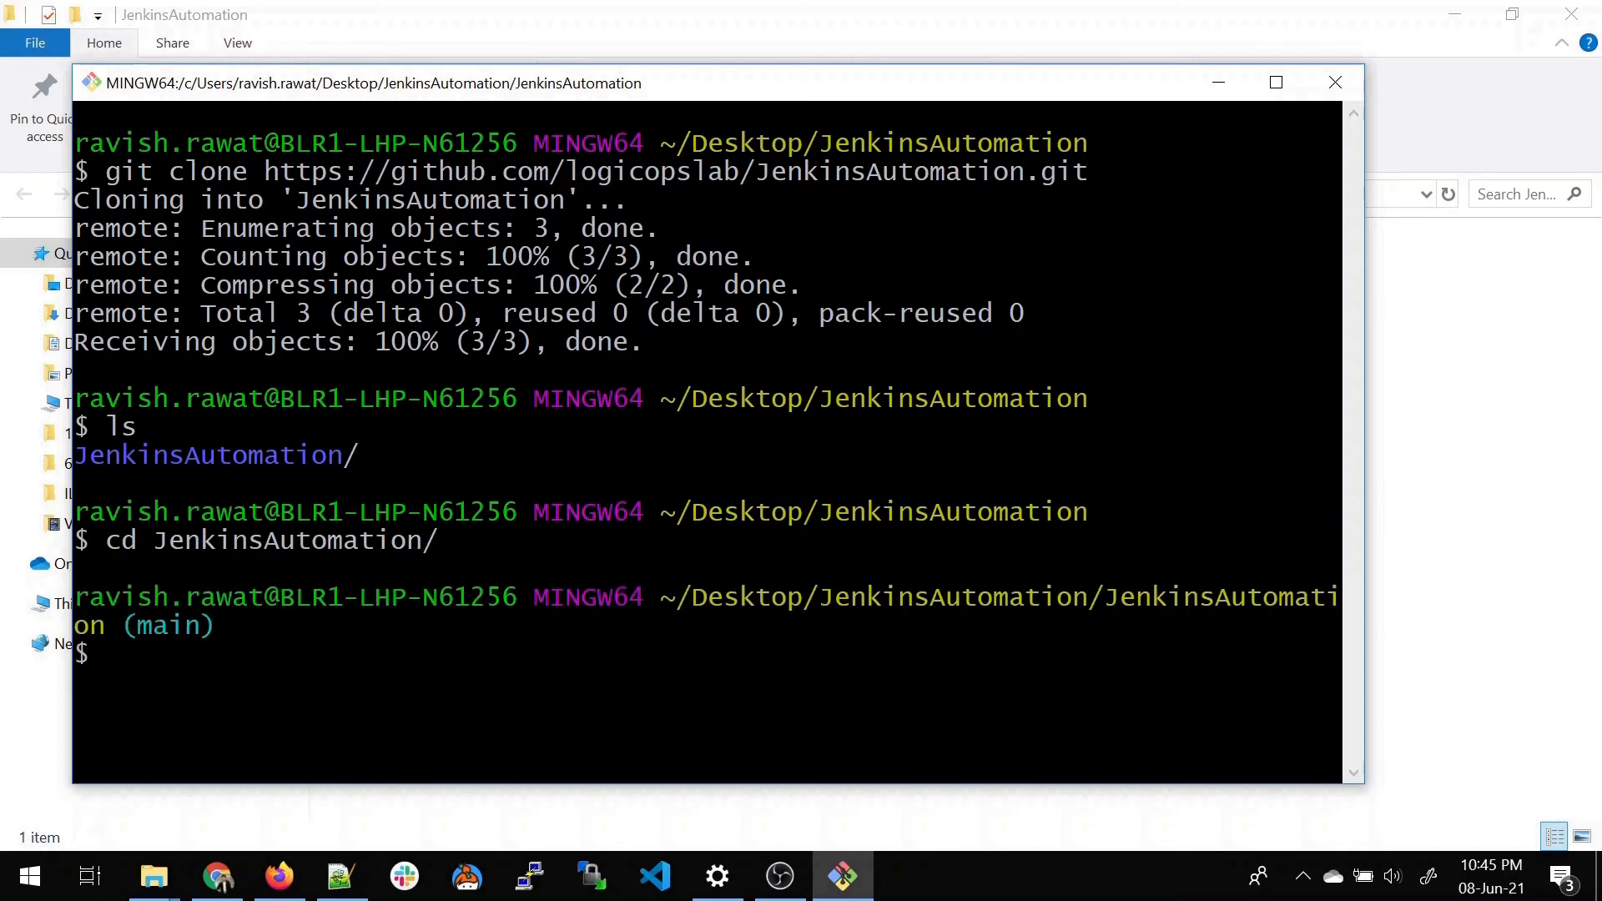
{"action": "type", "text": "ls"}
{"action": "key", "text": "Return"}
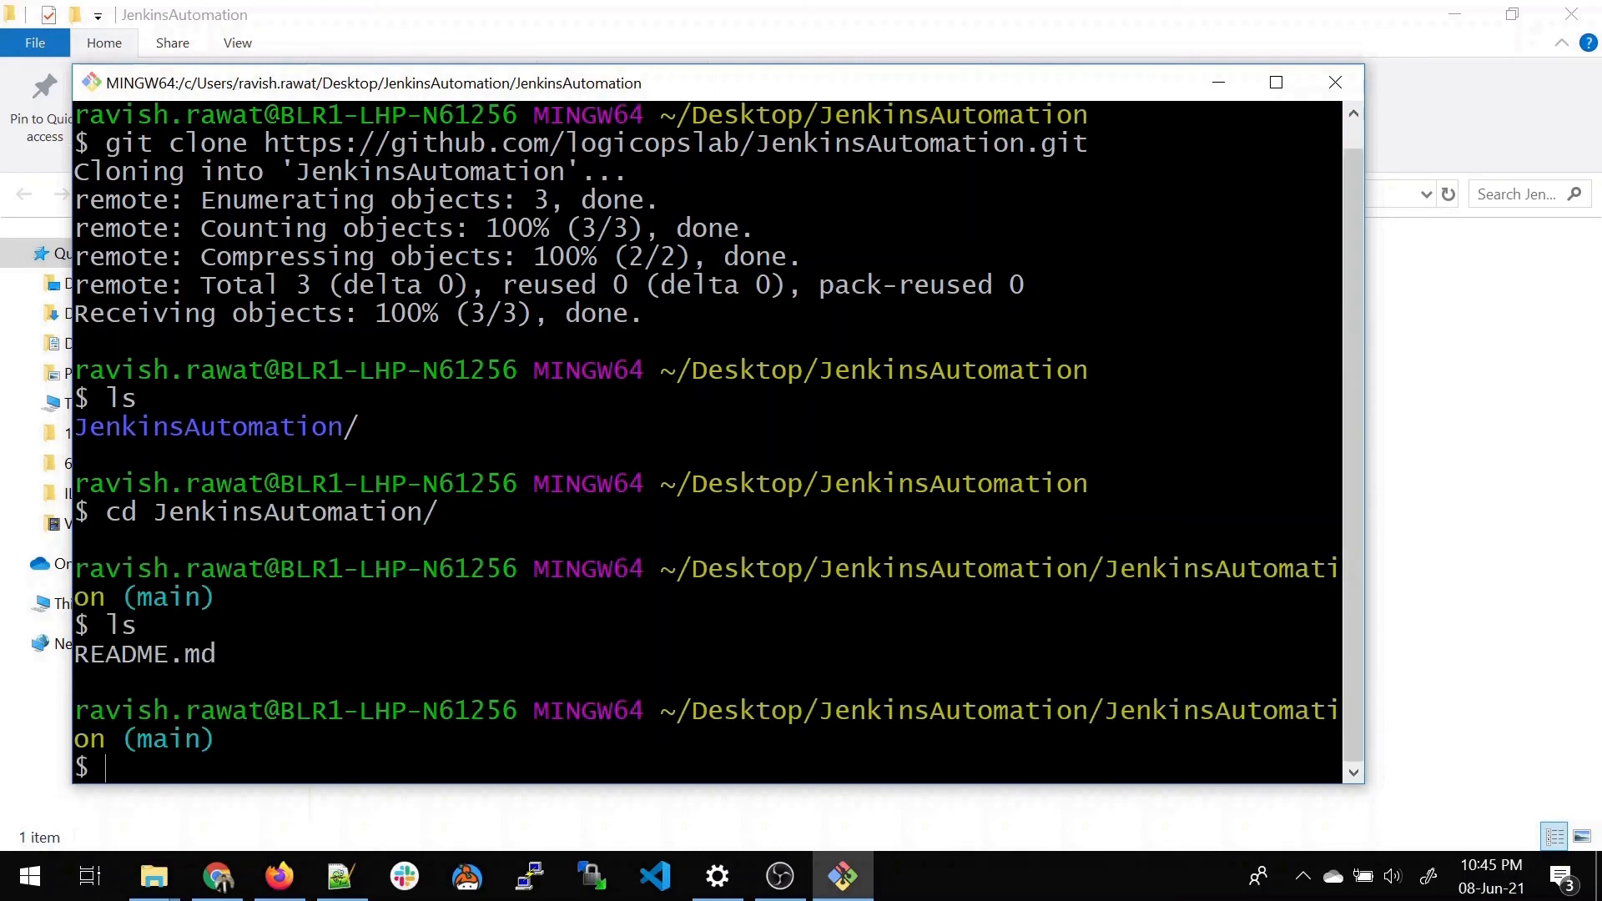
{"action": "left_click_drag", "start_coordinate": [229, 655], "coordinate": [77, 655]}
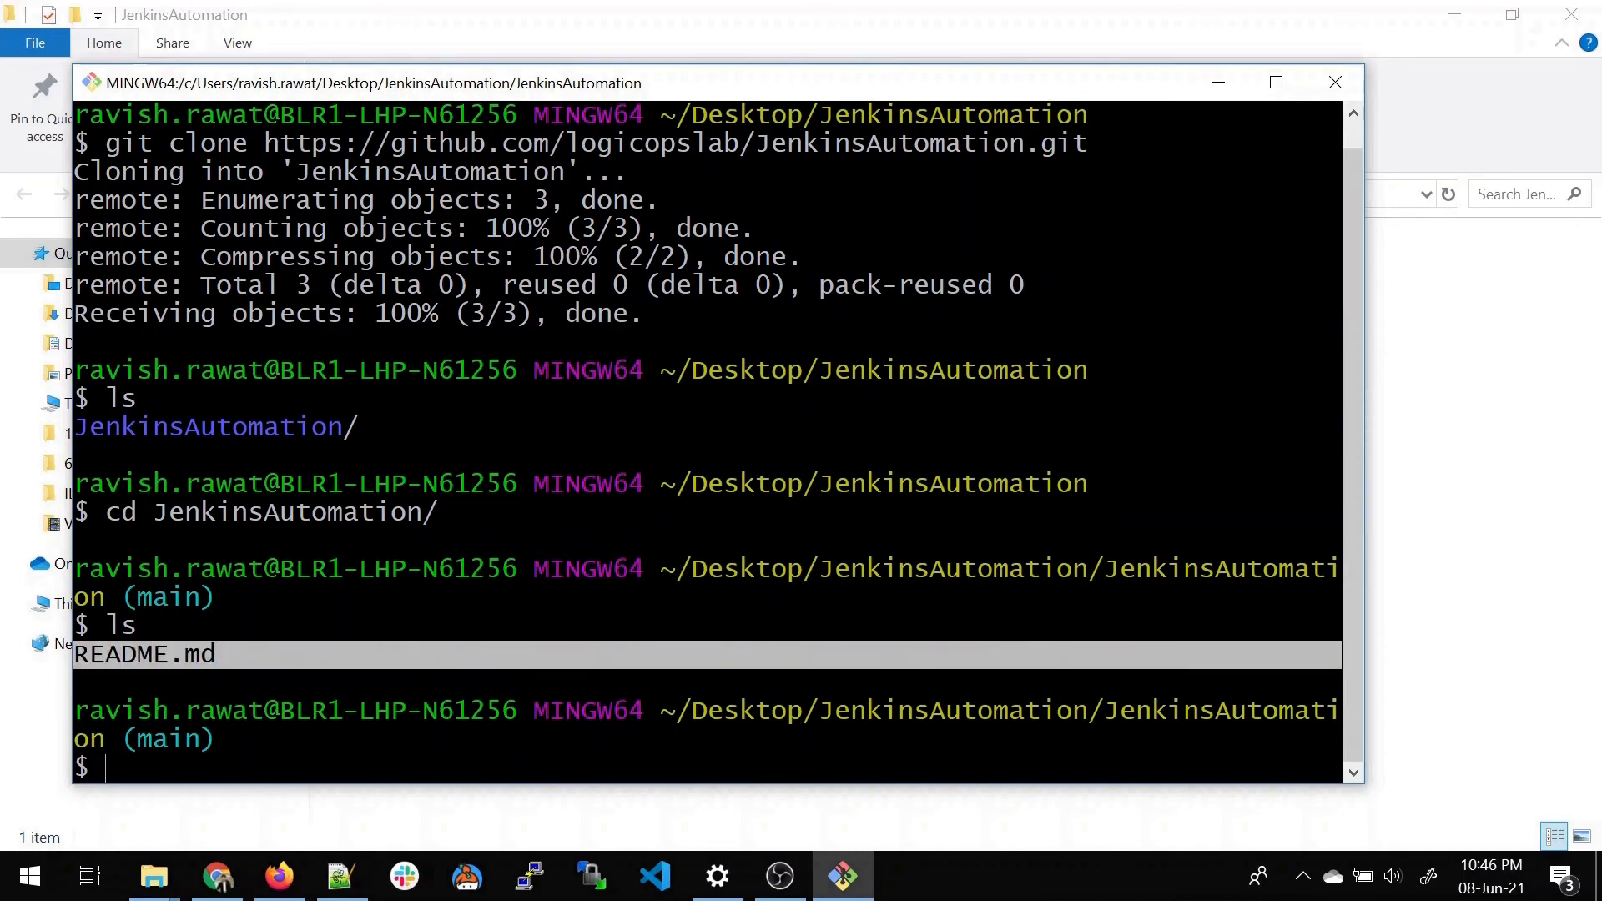
{"action": "left_click", "coordinate": [76, 655]}
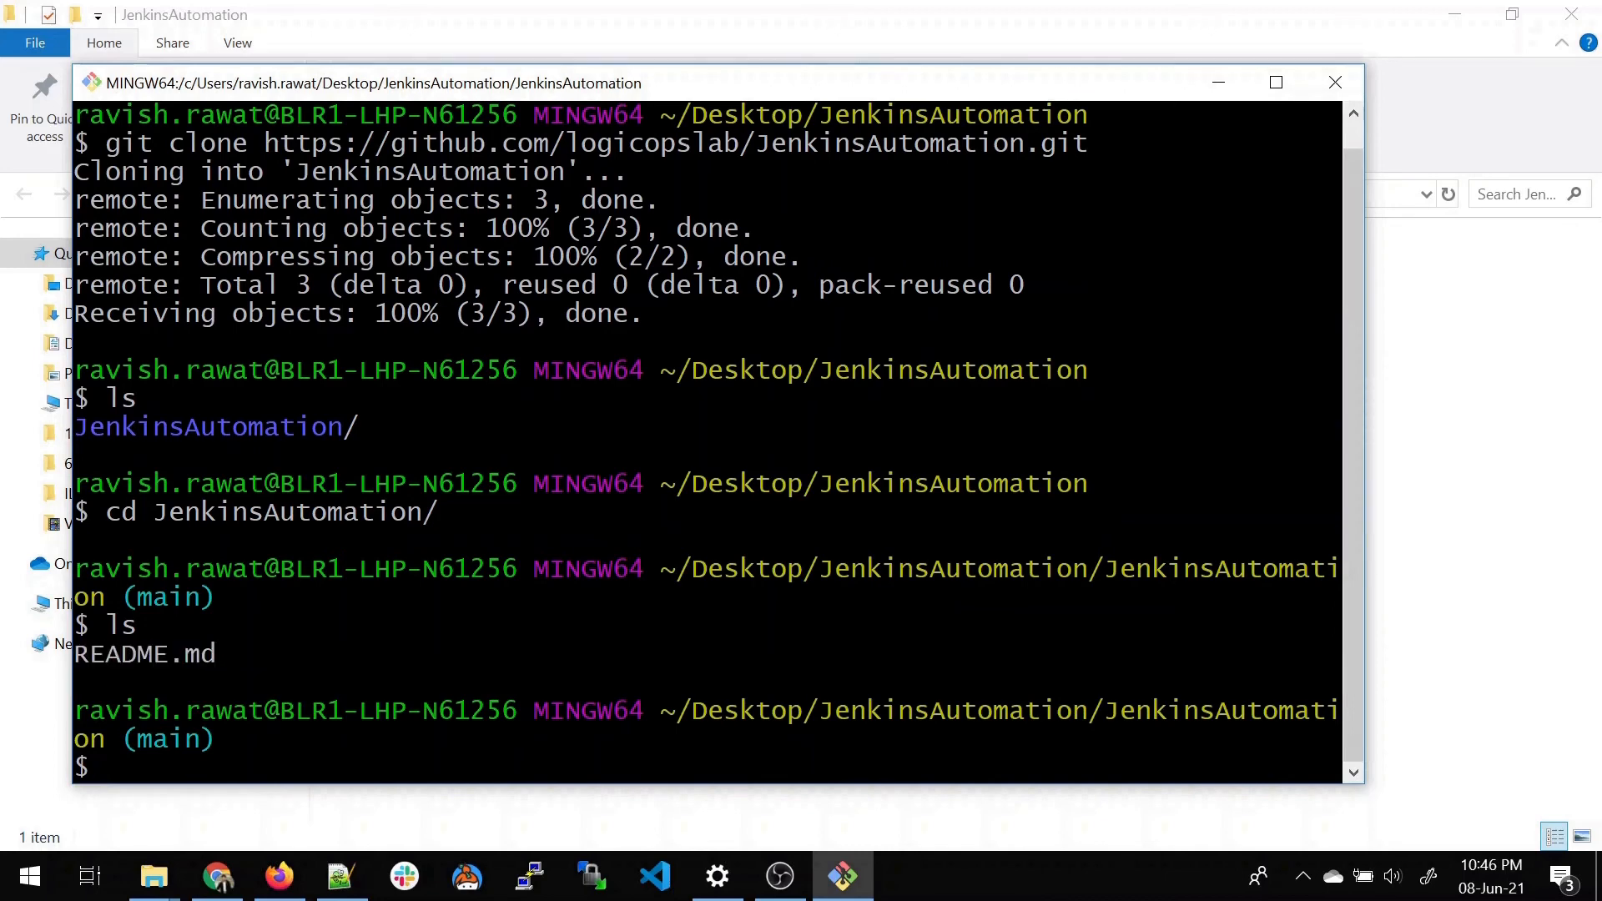
- Maximize the terminal and clear the screen with clear
{"action": "left_click", "coordinate": [1276, 82]}
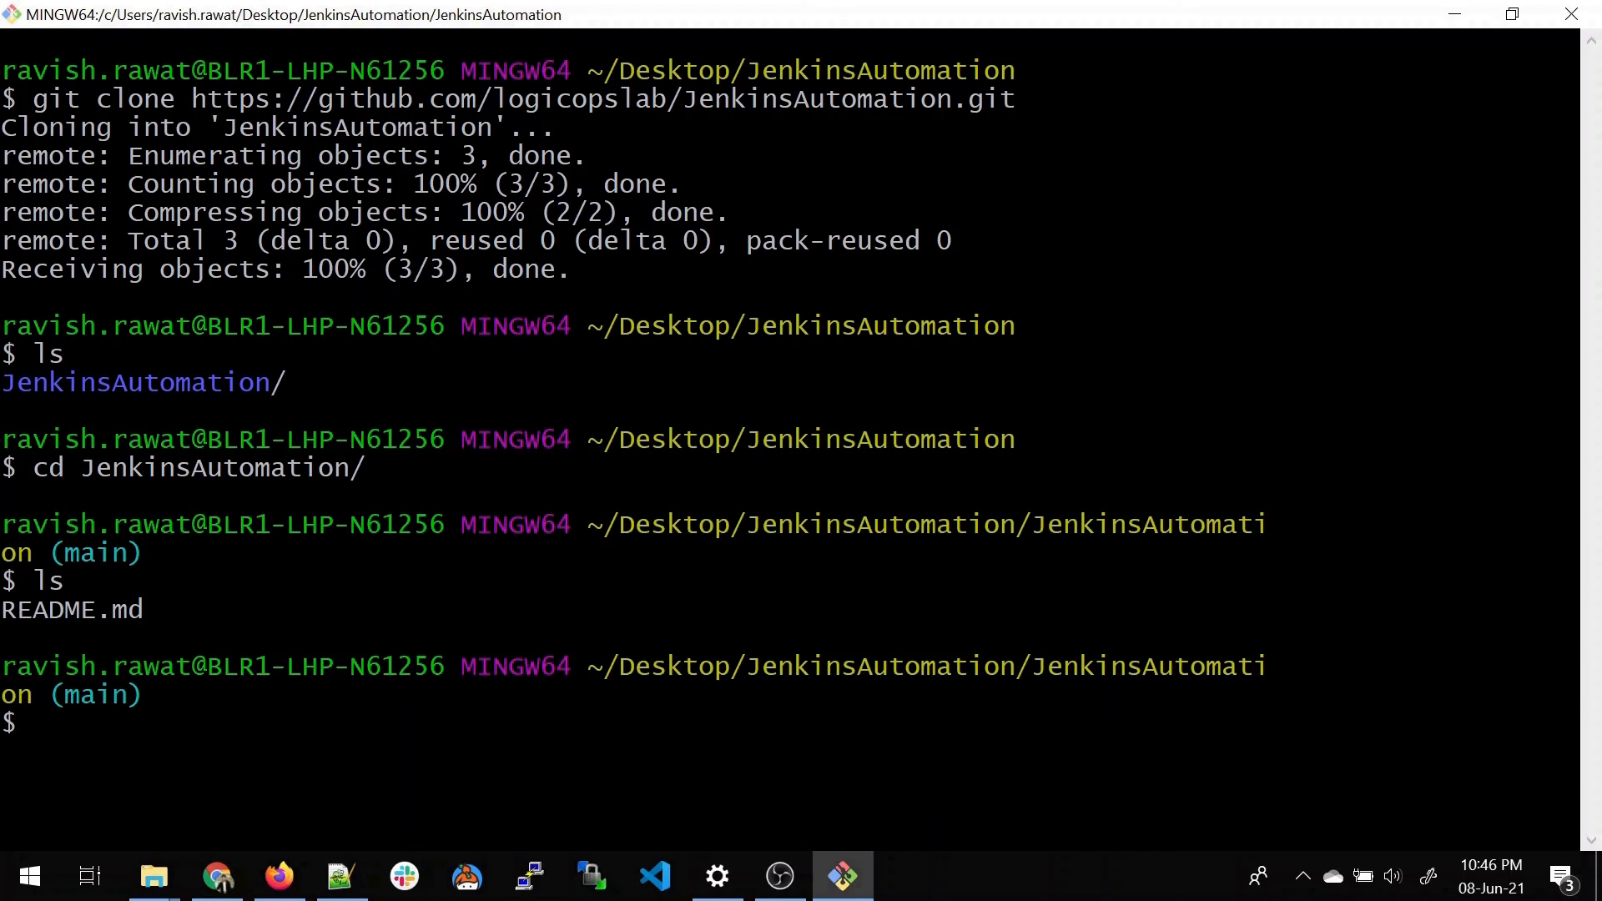
{"action": "type", "text": "cls"}
{"action": "key", "text": "Return"}
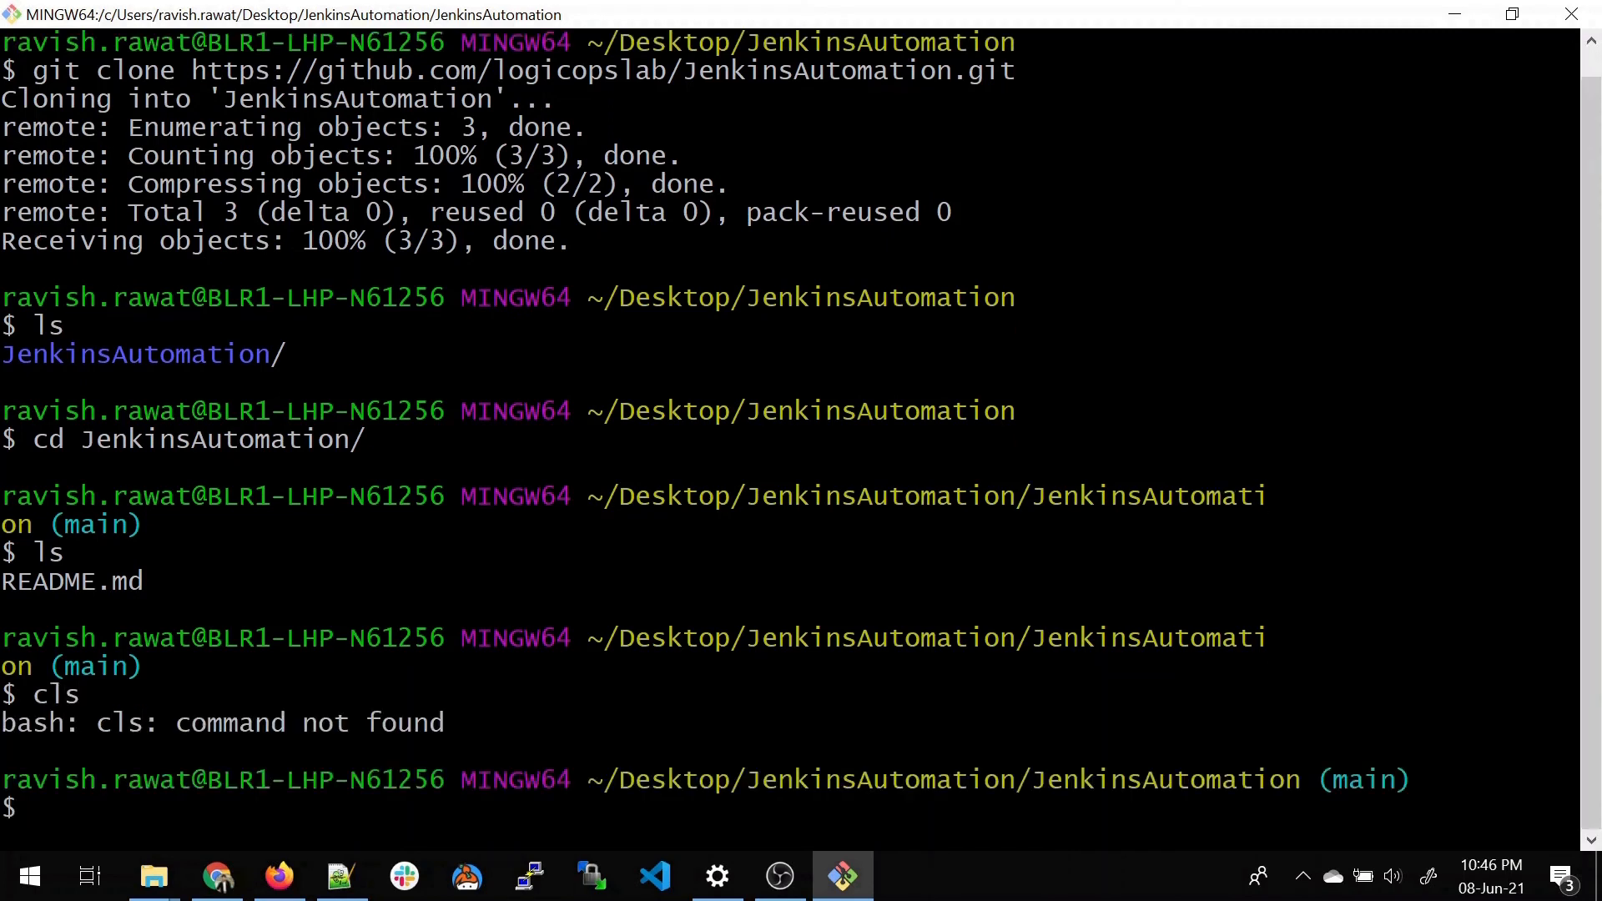
{"action": "type", "text": "clear"}
{"action": "key", "text": "Return"}
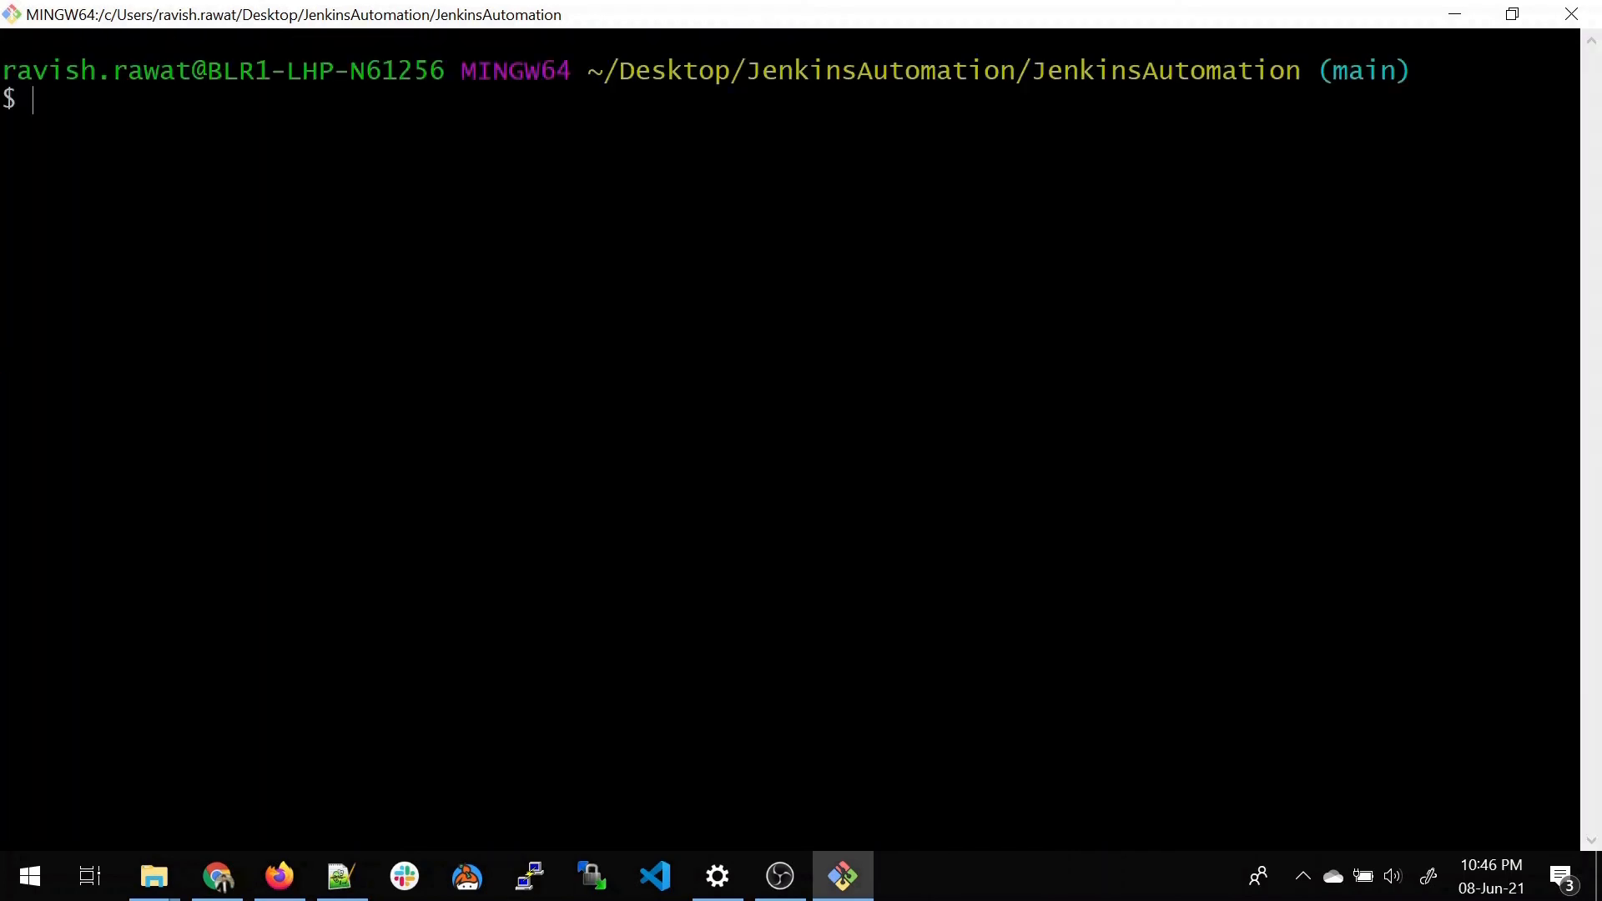
- Back in the GitHub repo, create a new file named First.bat
{"action": "left_click", "coordinate": [279, 876]}
{"action": "left_click", "coordinate": [588, 440]}
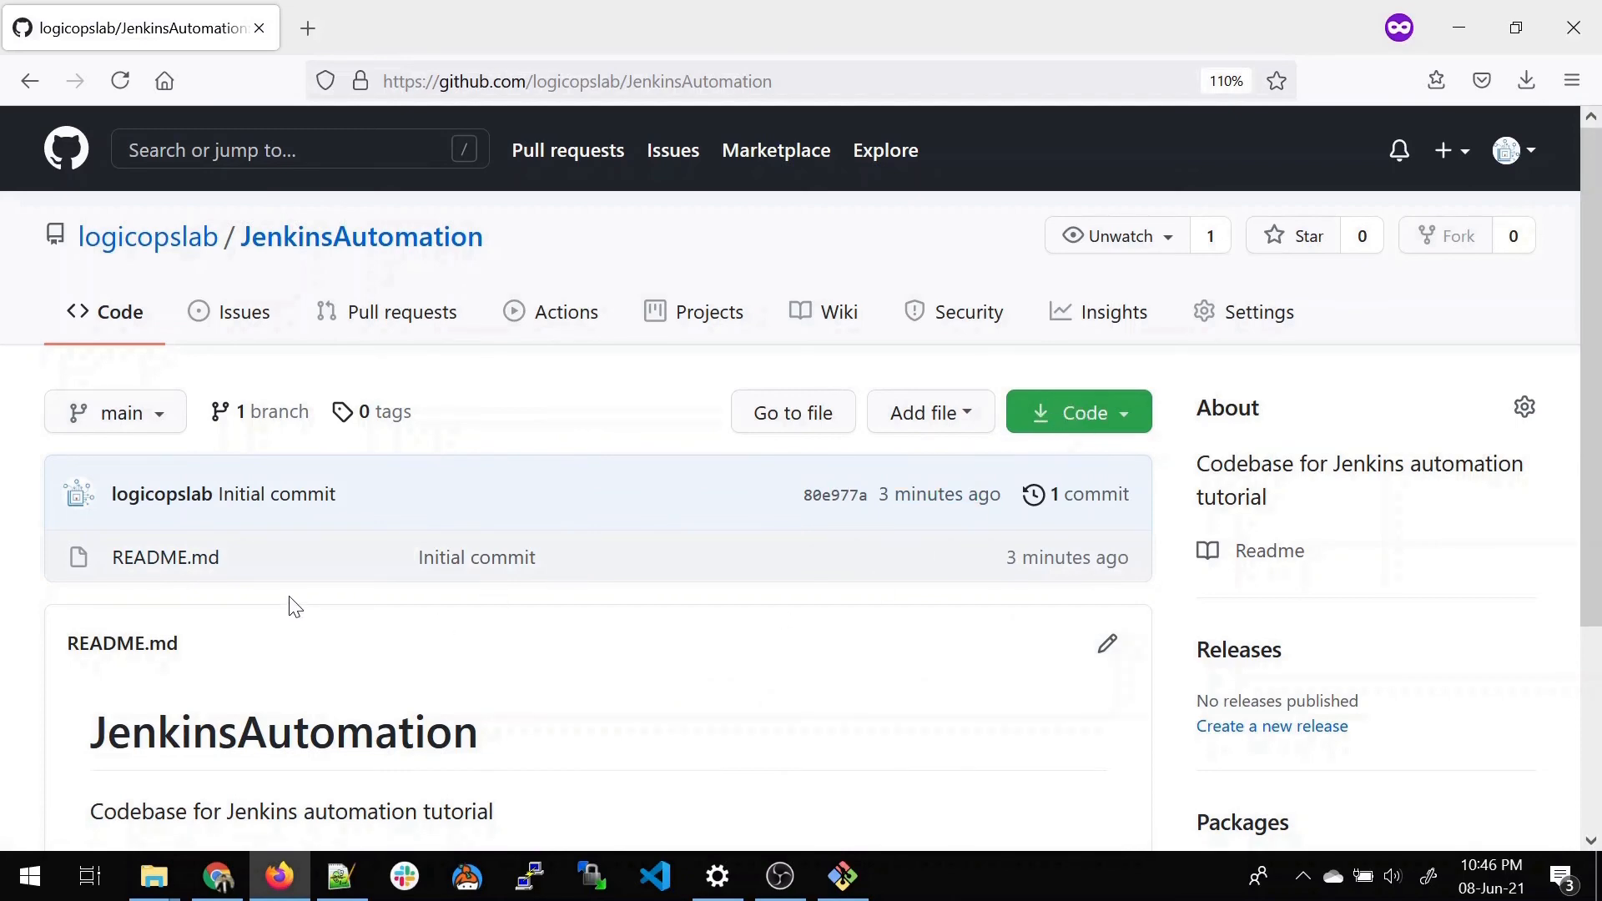
{"action": "scroll", "coordinate": [295, 606], "scroll_direction": "down", "scroll_amount": 3}
{"action": "left_click", "coordinate": [930, 140]}
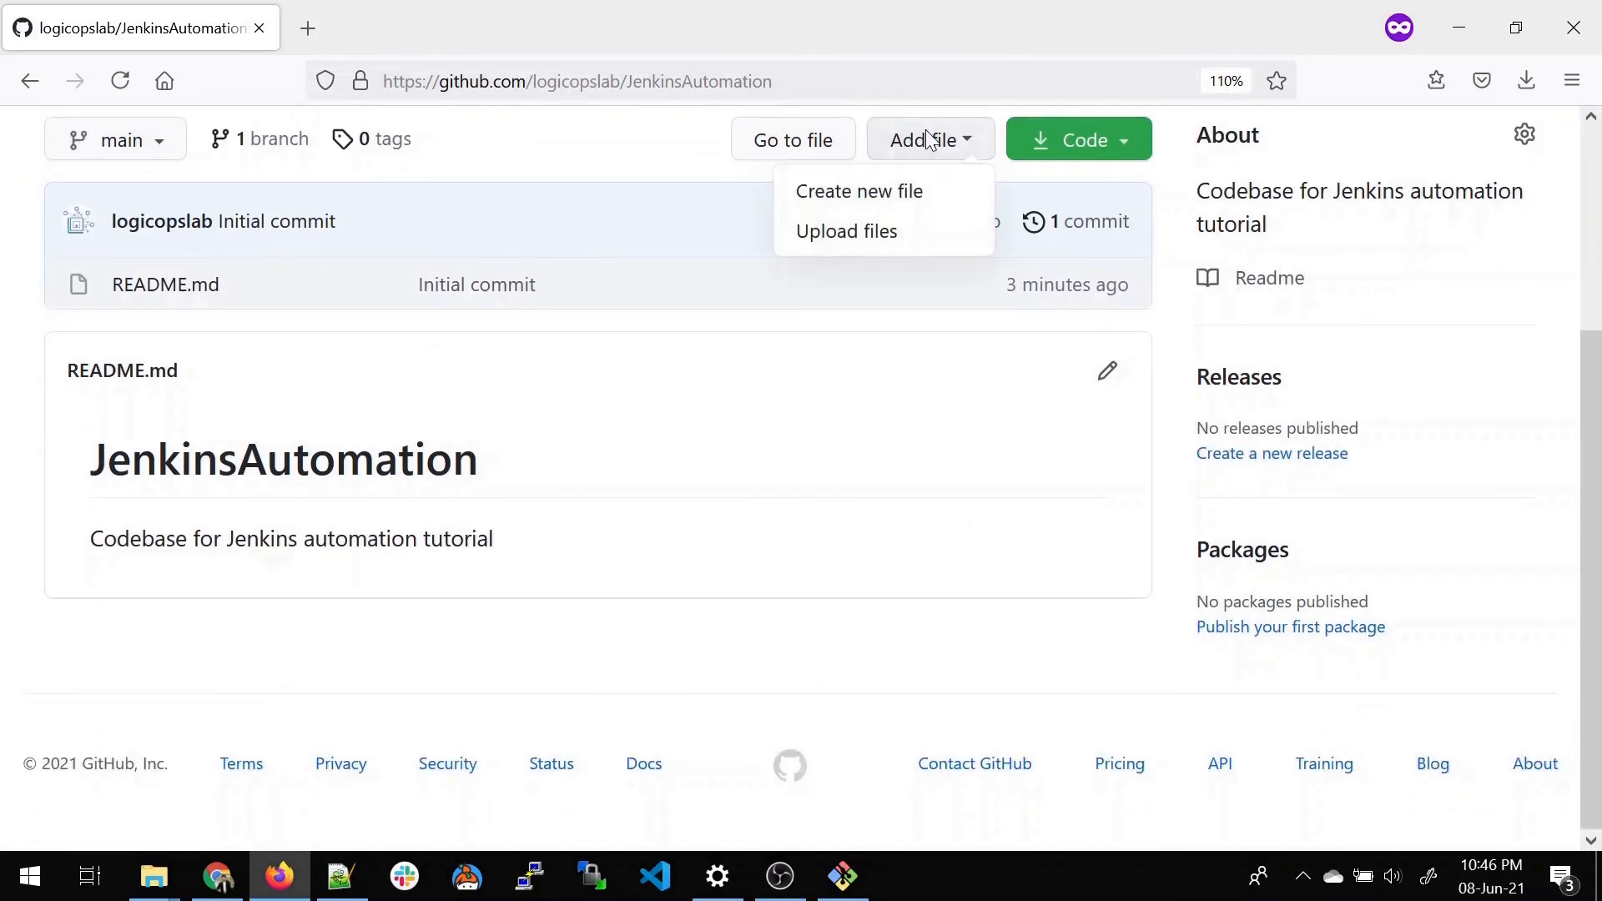
{"action": "left_click", "coordinate": [868, 201]}
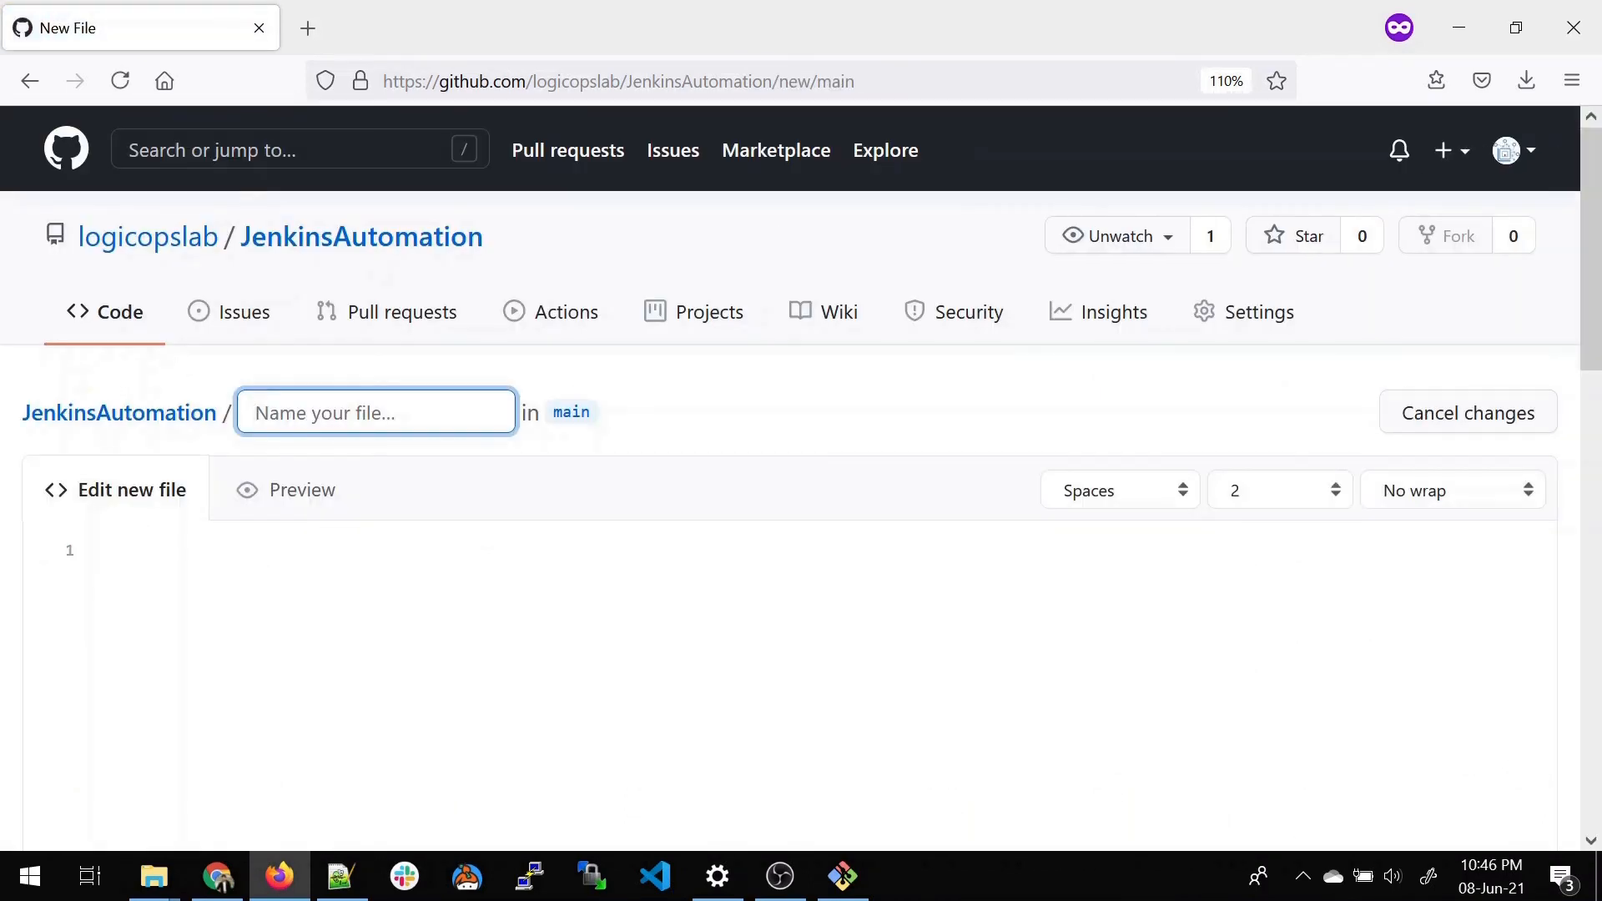
{"action": "type", "text": "First.bat"}
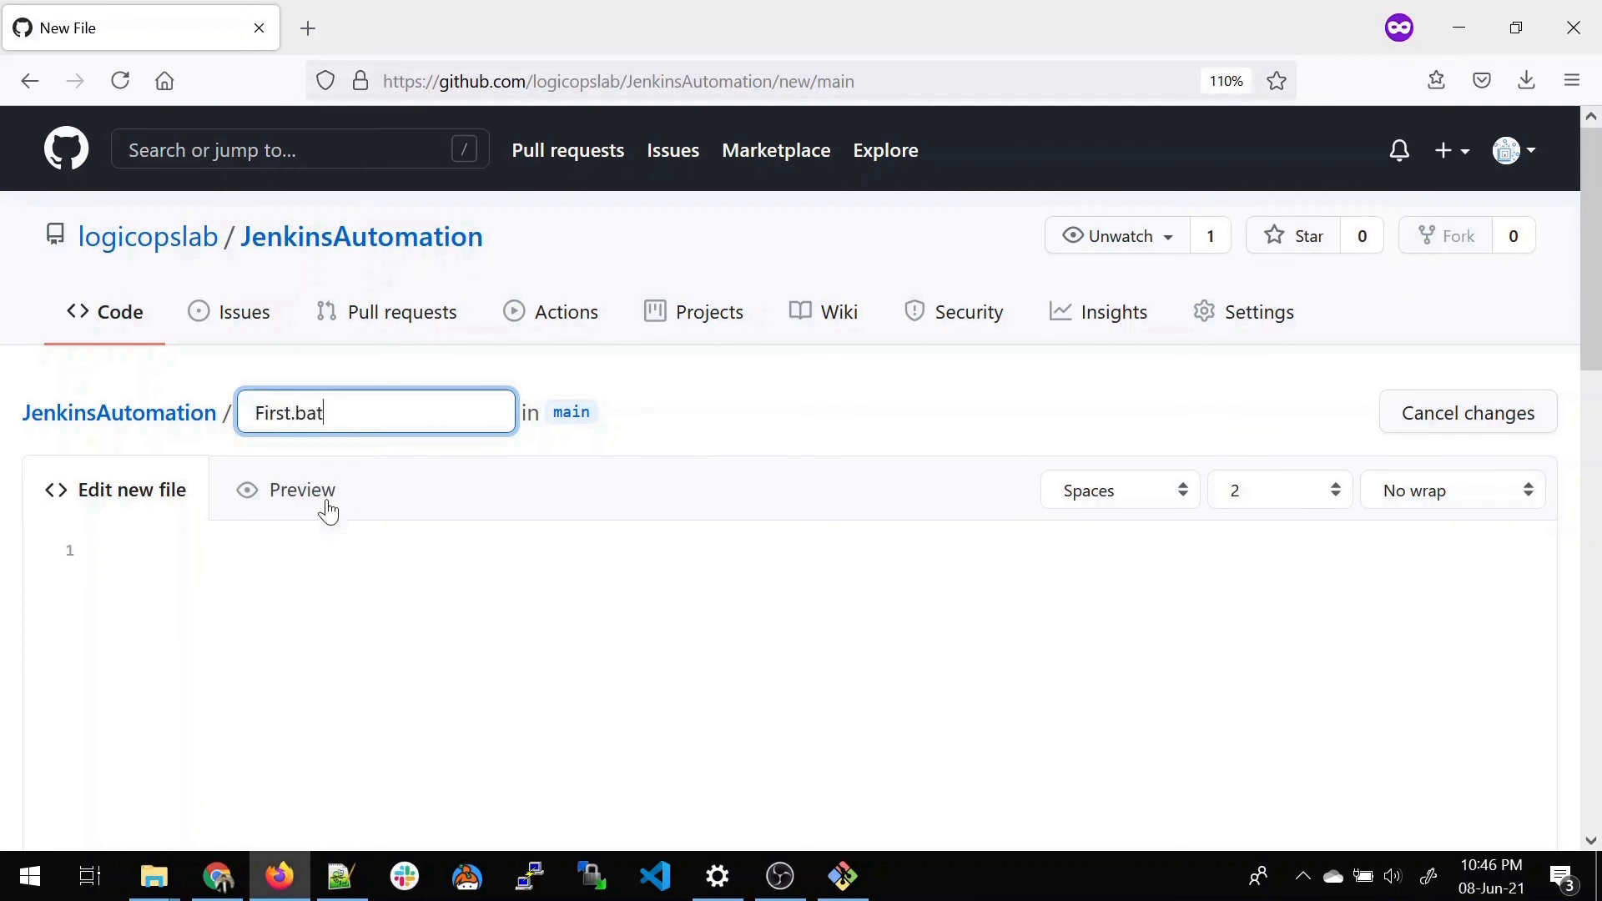
{"action": "left_click", "coordinate": [325, 555]}
{"action": "type", "text": "@"}
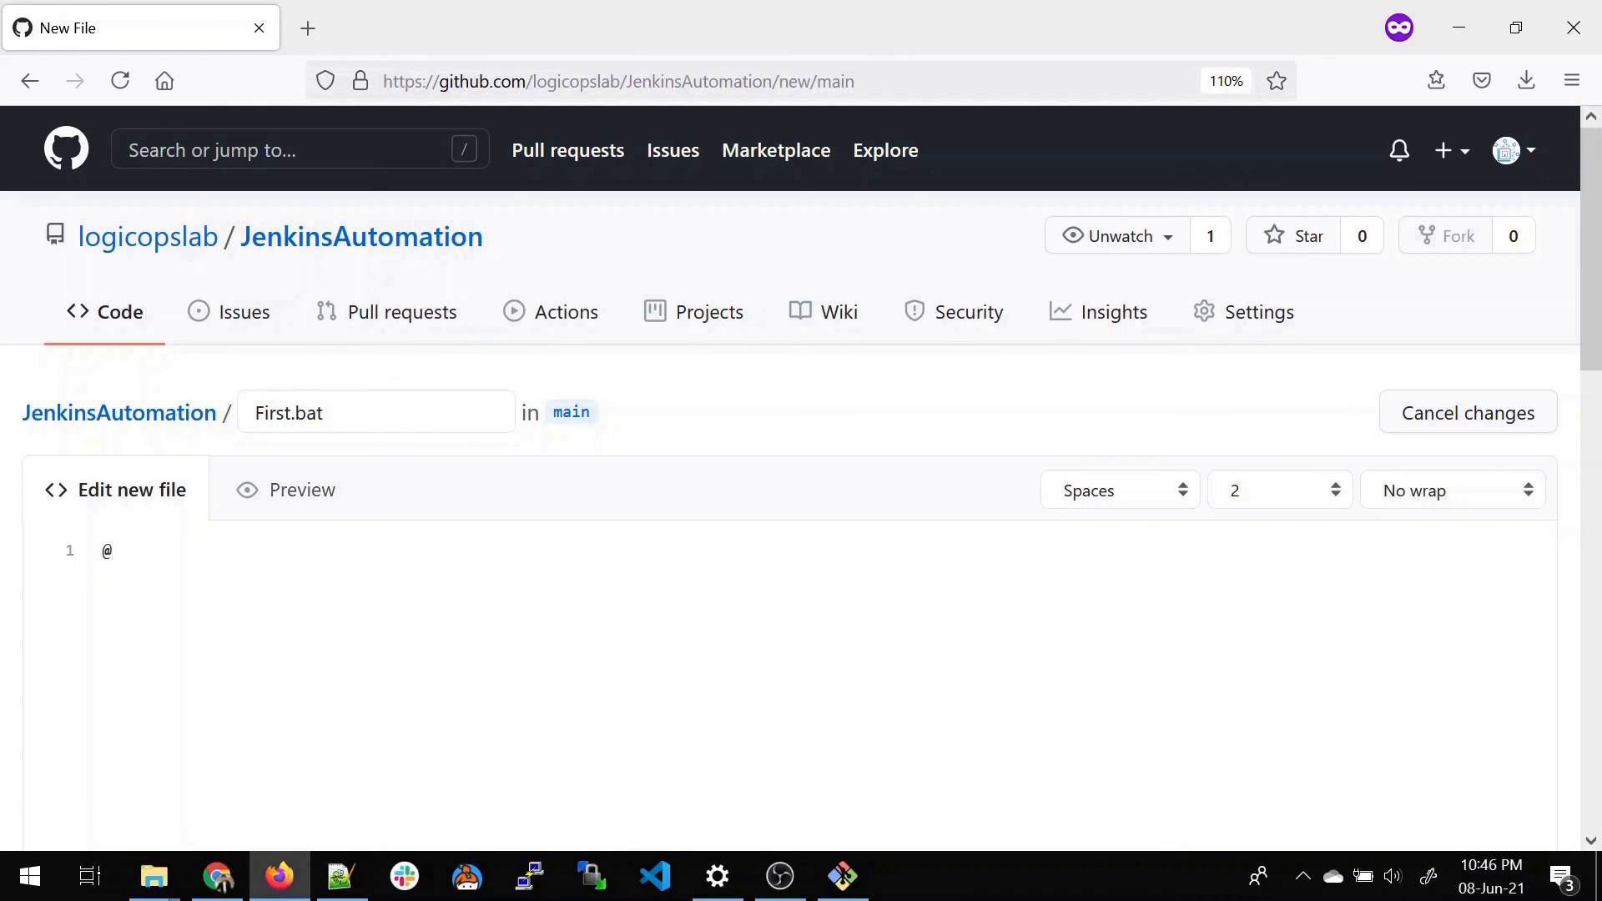
{"action": "type", "text": "echo off"}
{"action": "key", "text": "Return"}
{"action": "type", "text": "echo \"This is a fi"}
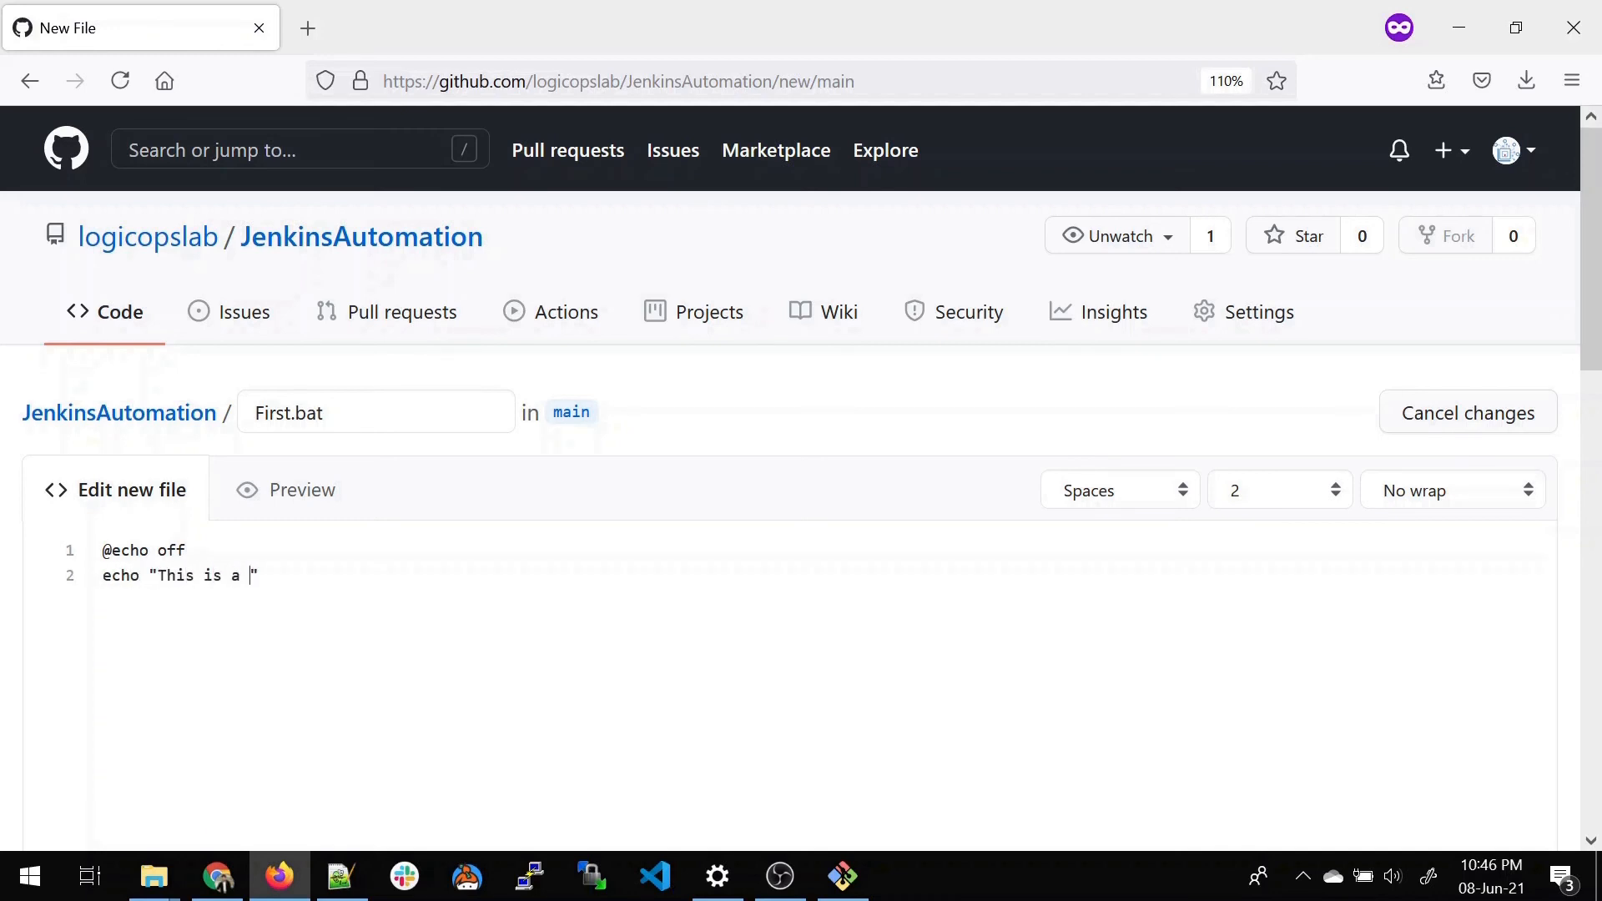
{"action": "type", "text": "le!"}
{"action": "scroll", "coordinate": [397, 601], "scroll_direction": "down", "scroll_amount": 10}
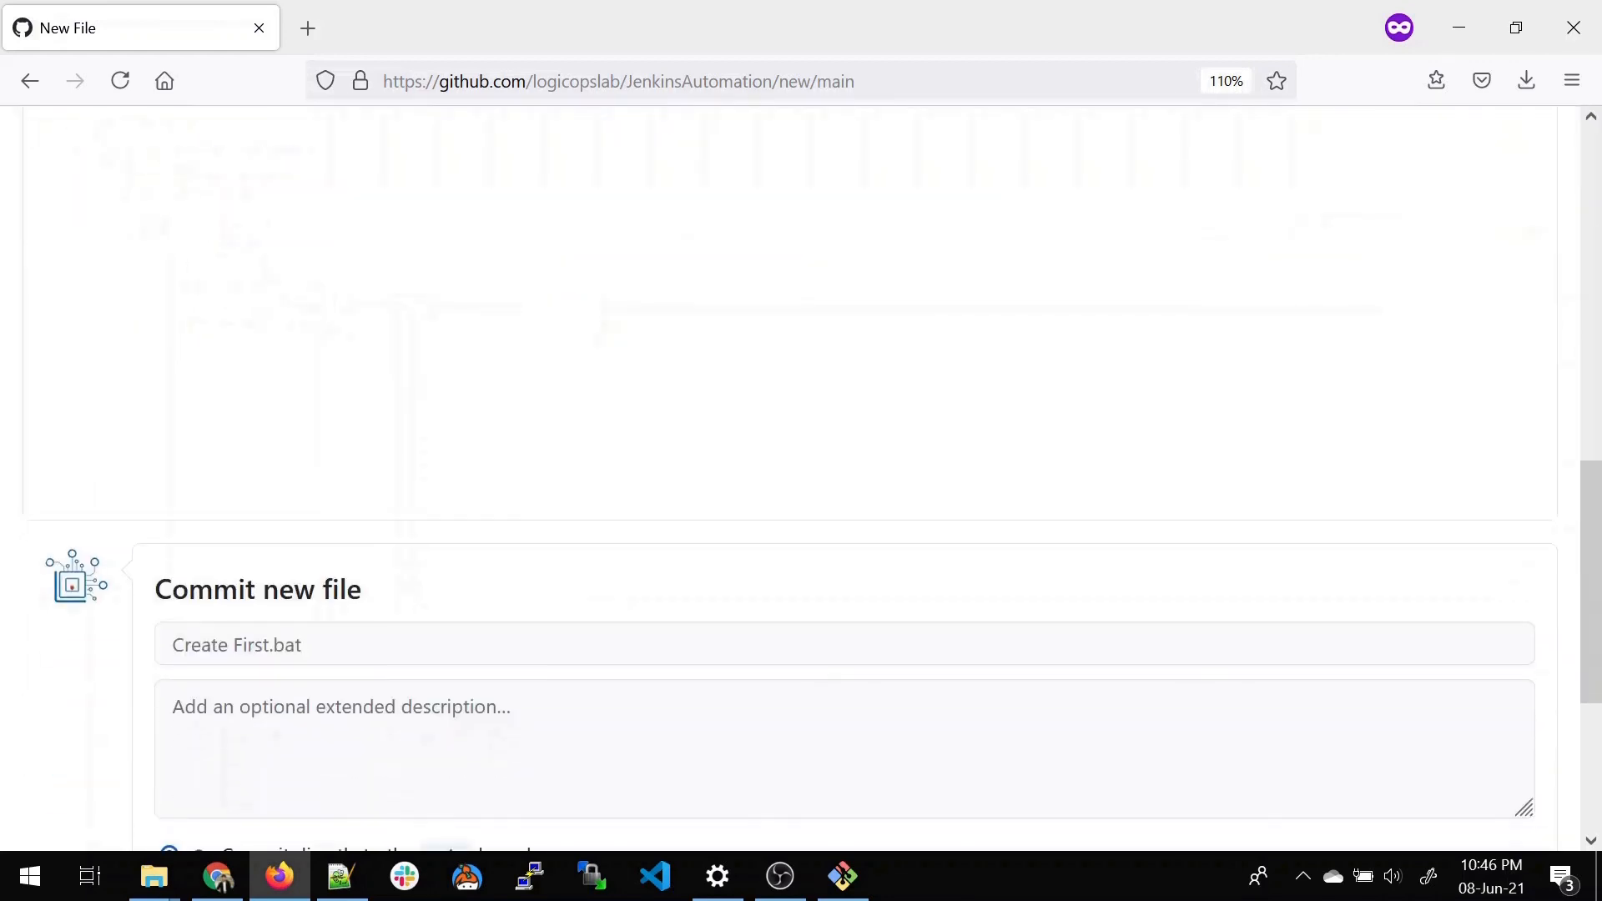
{"action": "left_click", "coordinate": [350, 364]}
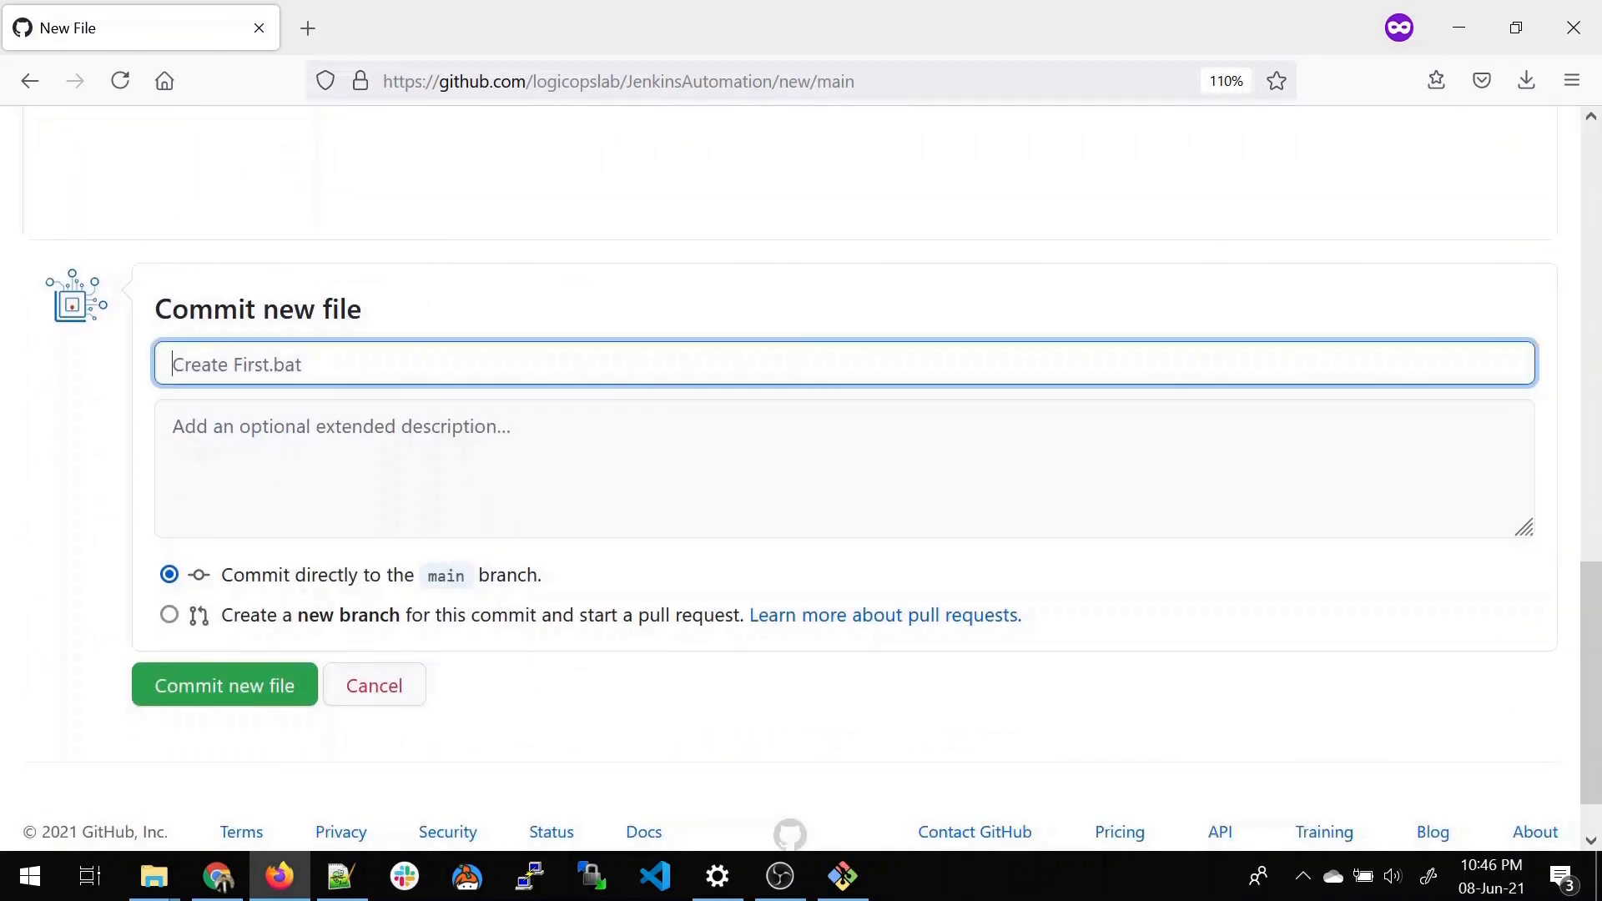
{"action": "type", "text": "From"}
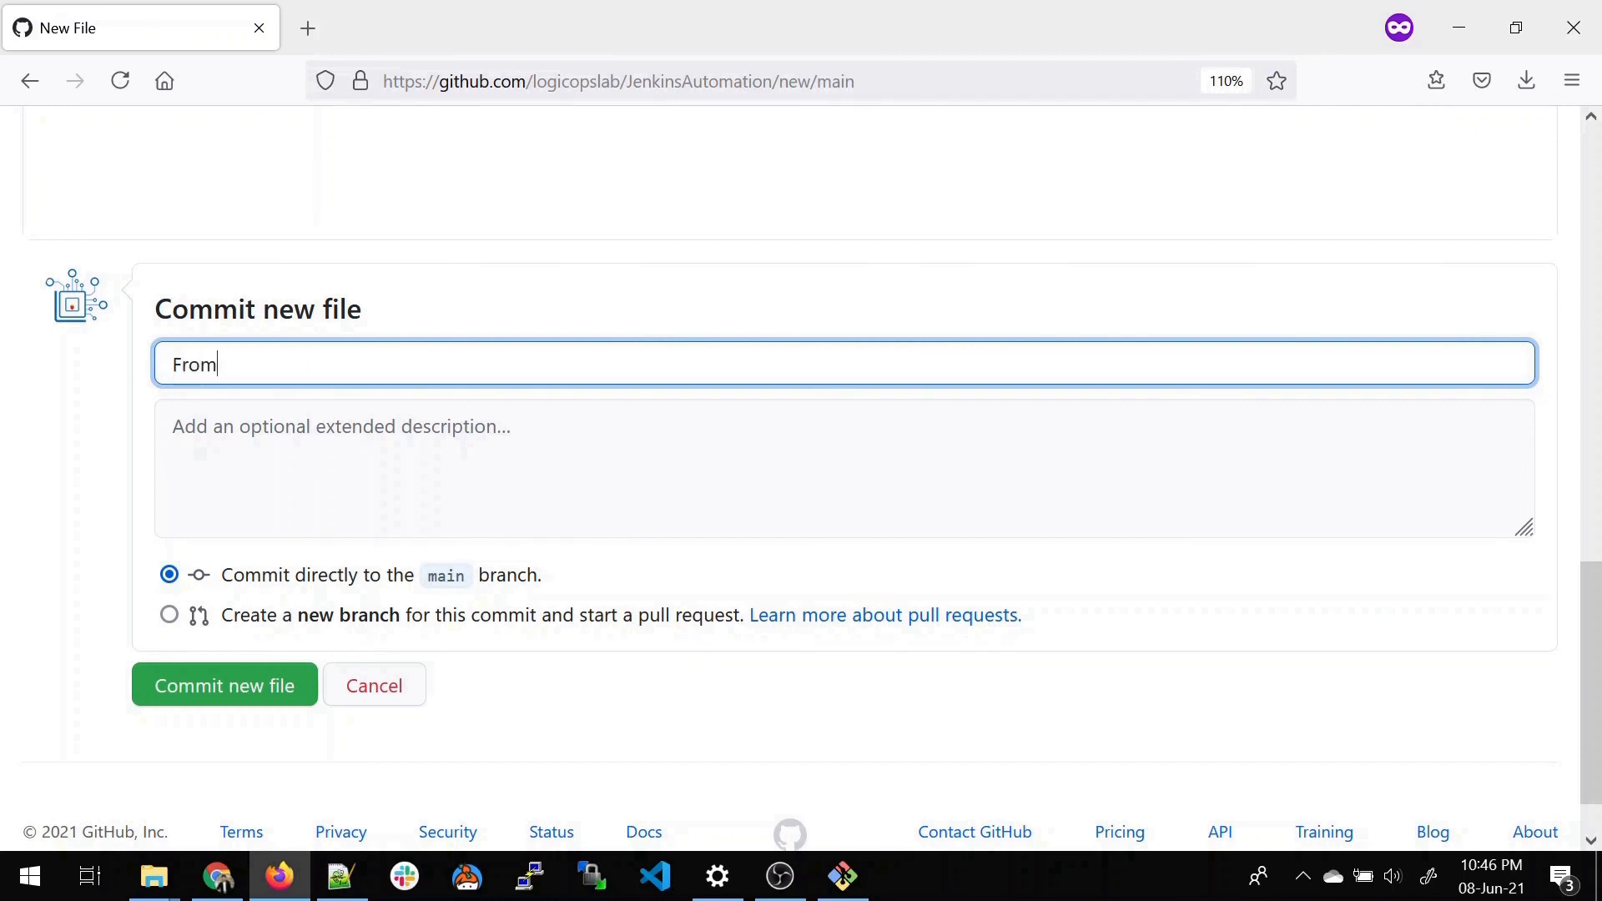
{"action": "type", "text": " Web"}
{"action": "left_click", "coordinate": [202, 697]}
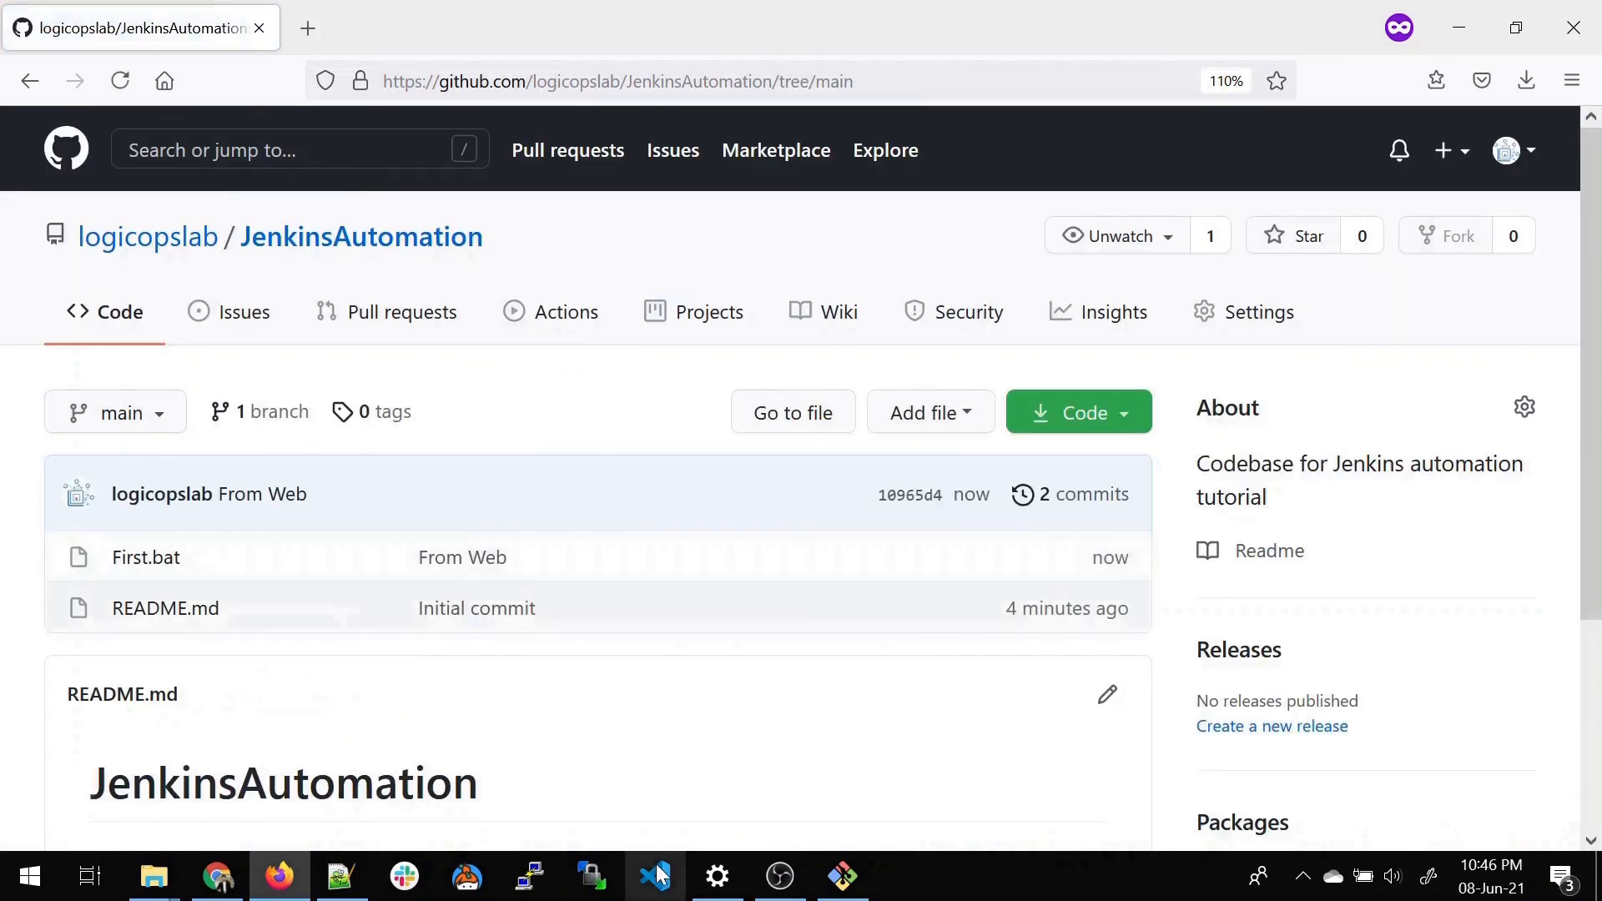
- In Git Bash, list files, run git fetch, and list files again
{"action": "key", "text": "alt+Tab"}
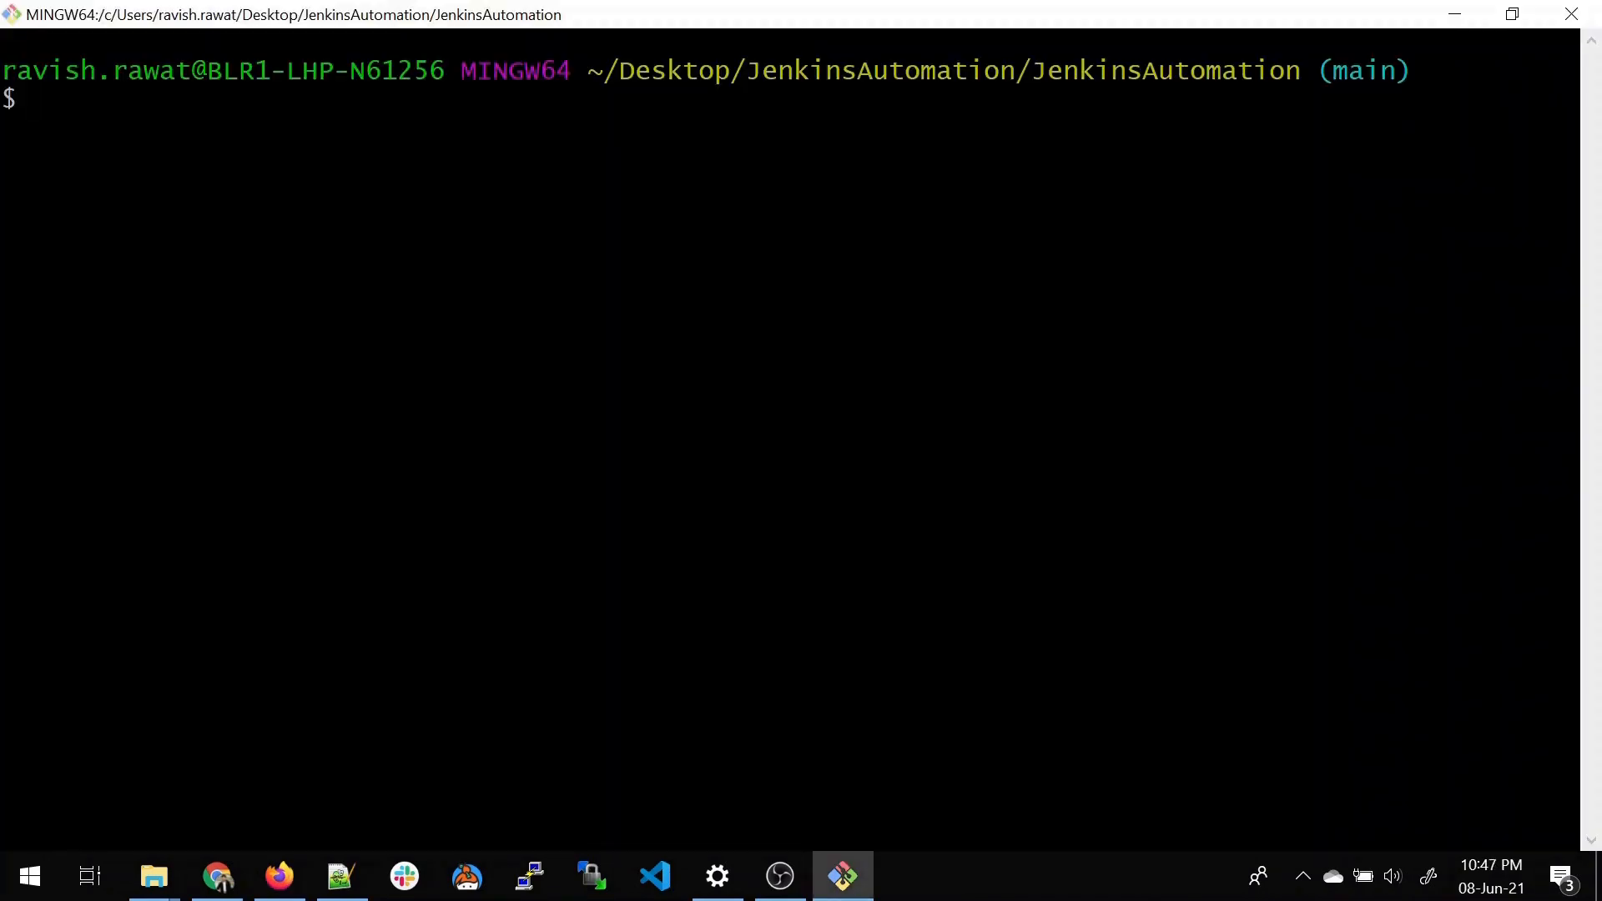
{"action": "type", "text": "ls"}
{"action": "key", "text": "Return"}
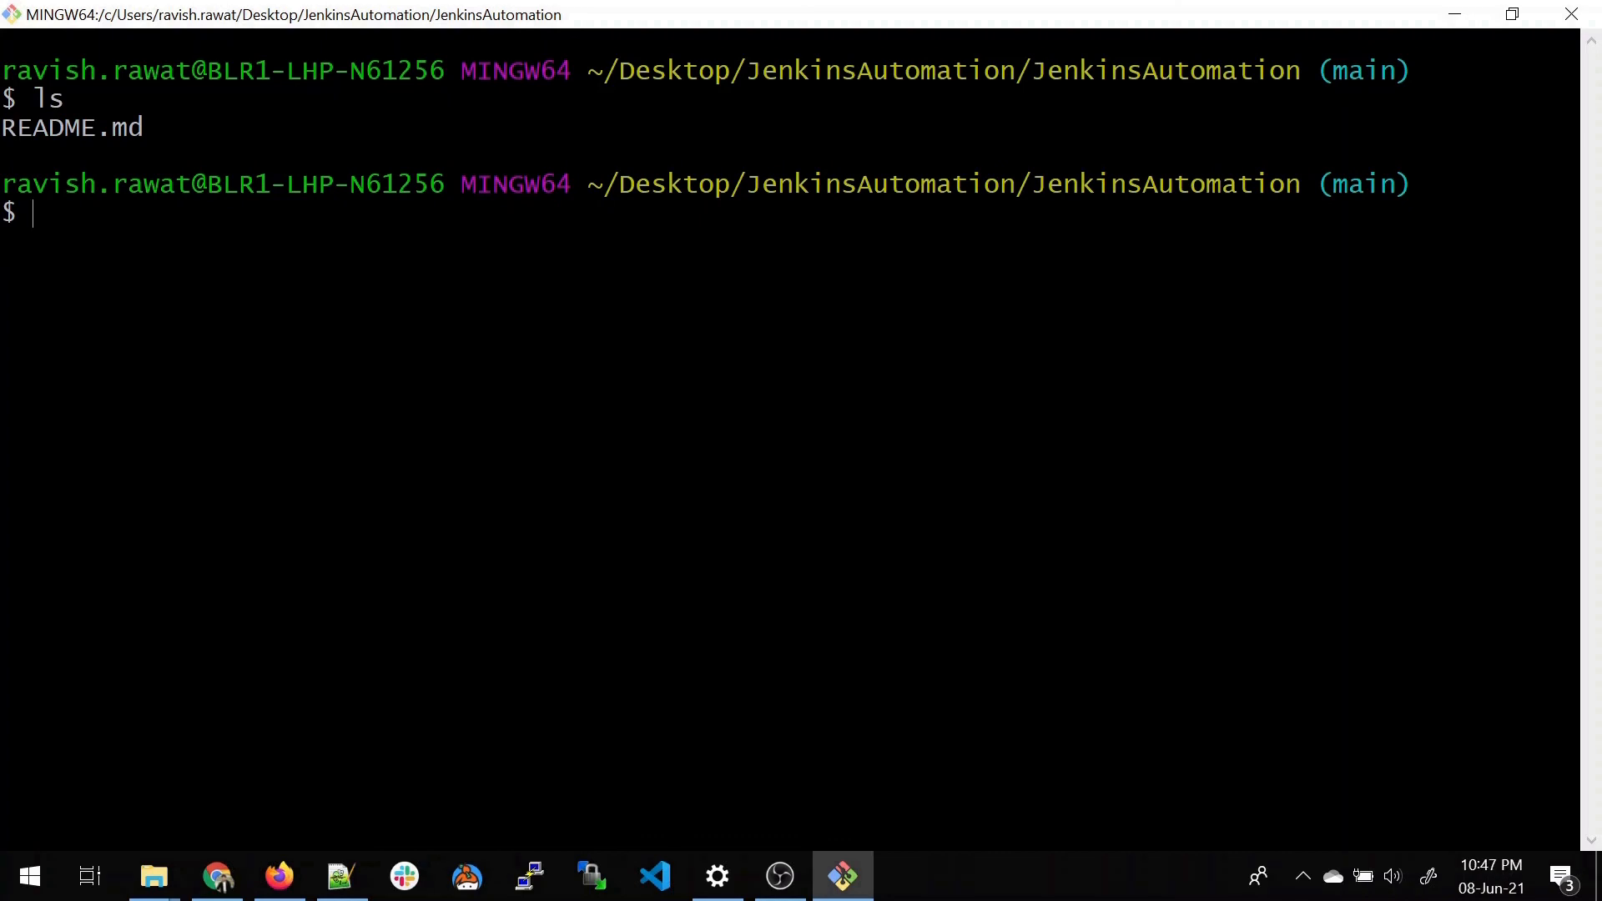
{"action": "type", "text": "git fetch"}
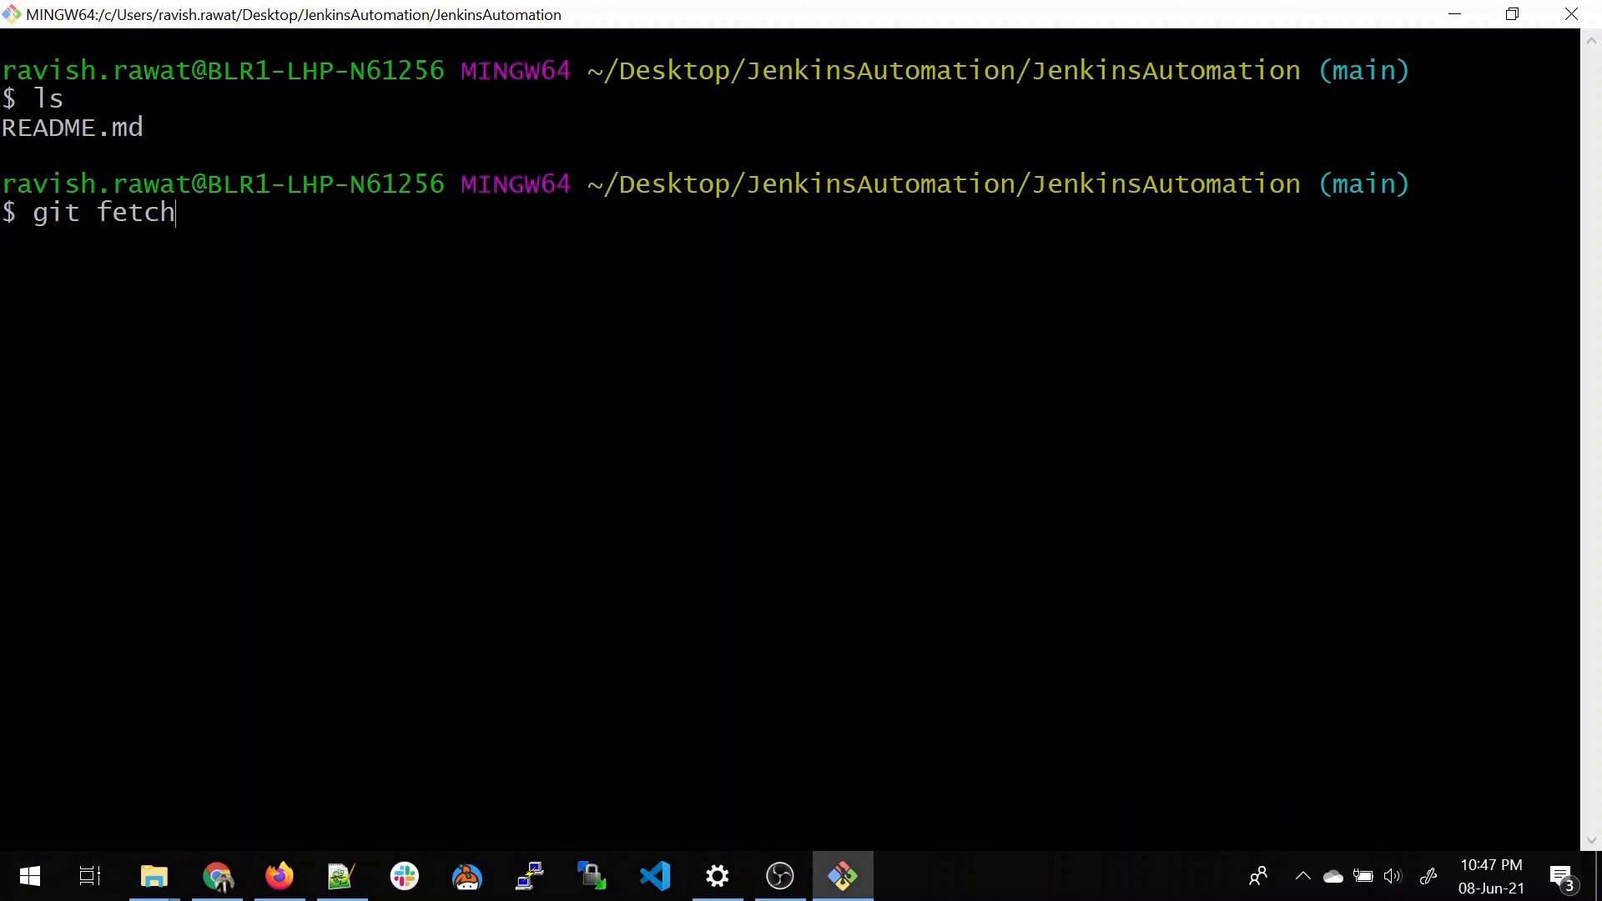
{"action": "key", "text": "Return"}
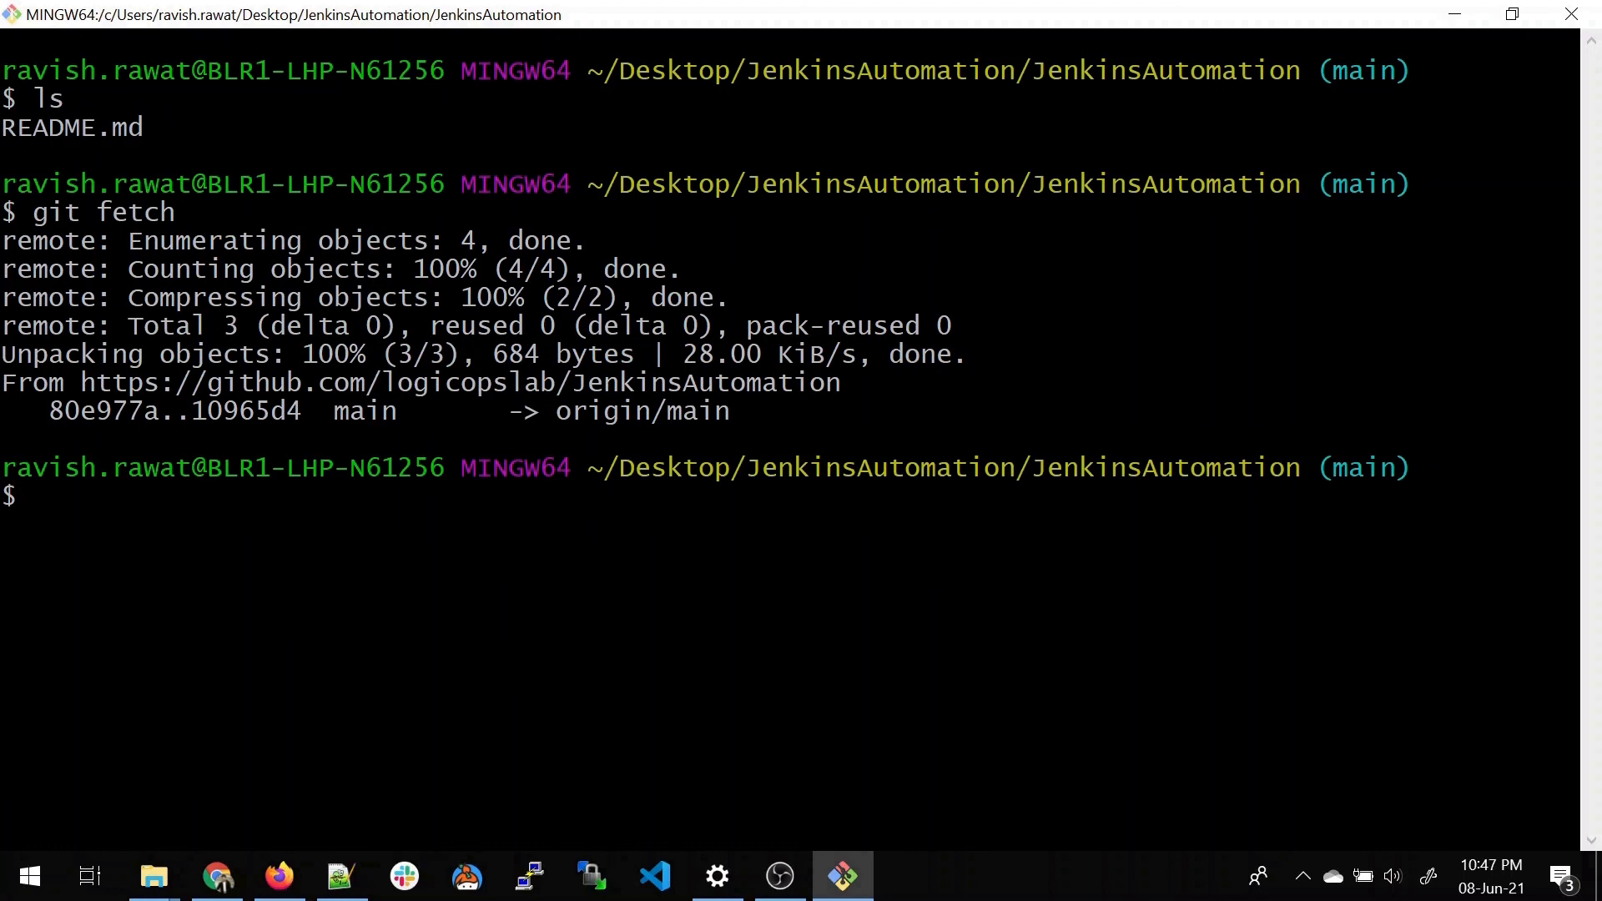
{"action": "left_click_drag", "start_coordinate": [1568, 411], "coordinate": [113, 411]}
{"action": "left_click", "coordinate": [112, 412]}
{"action": "type", "text": "ls"}
{"action": "key", "text": "Return"}
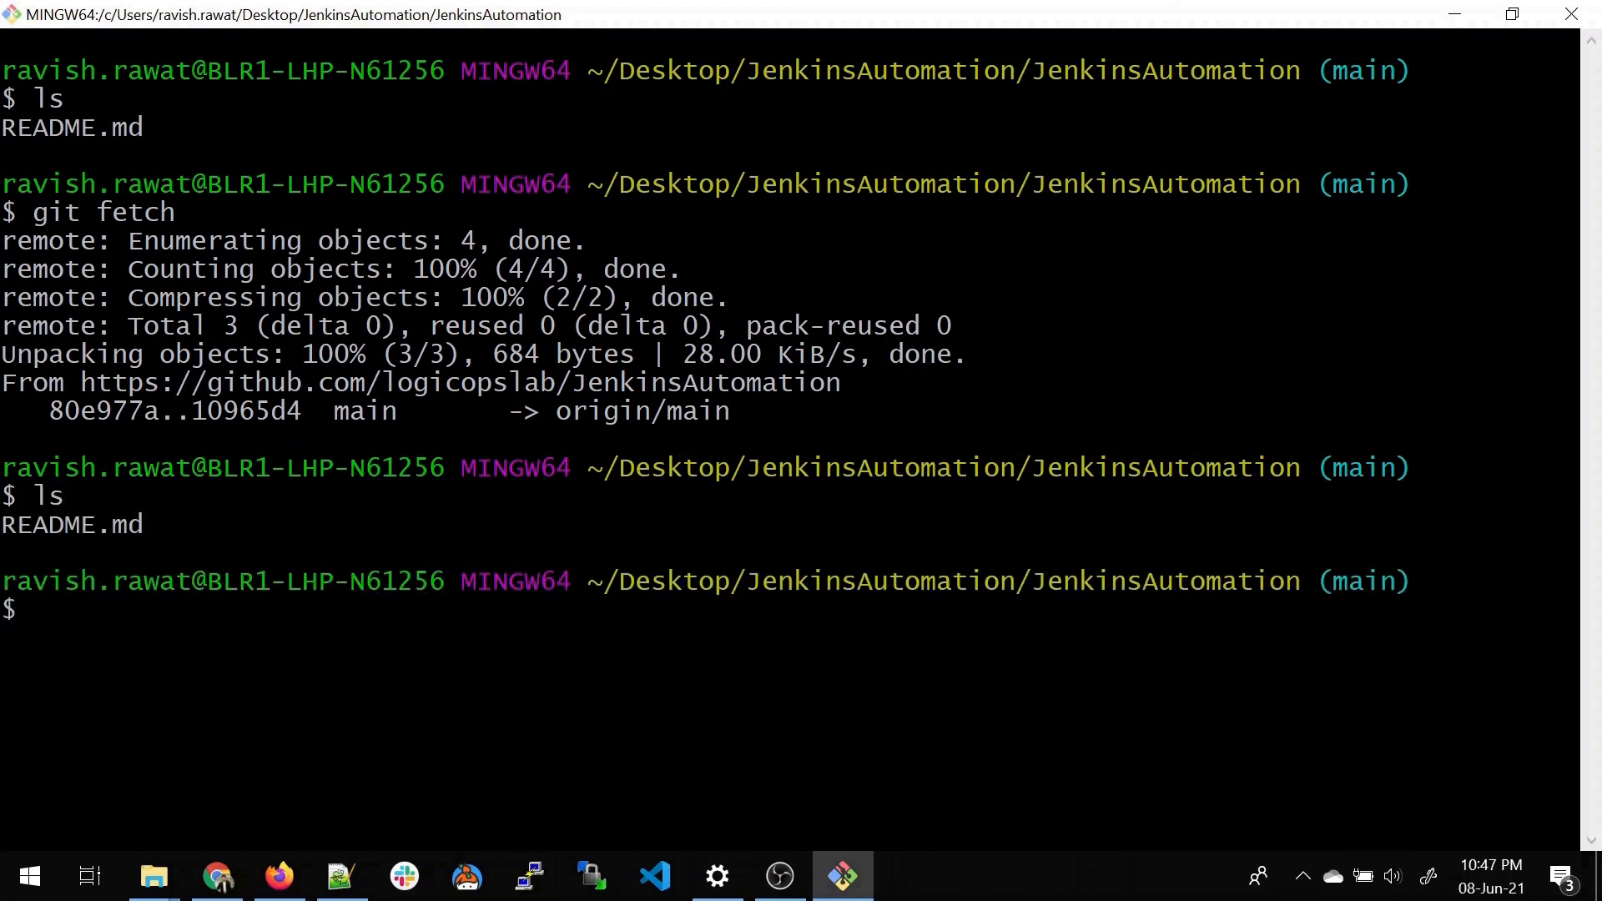
- Run git pull and list files to confirm First.bat beside README.md
{"action": "type", "text": "git pull"}
{"action": "key", "text": "Return"}
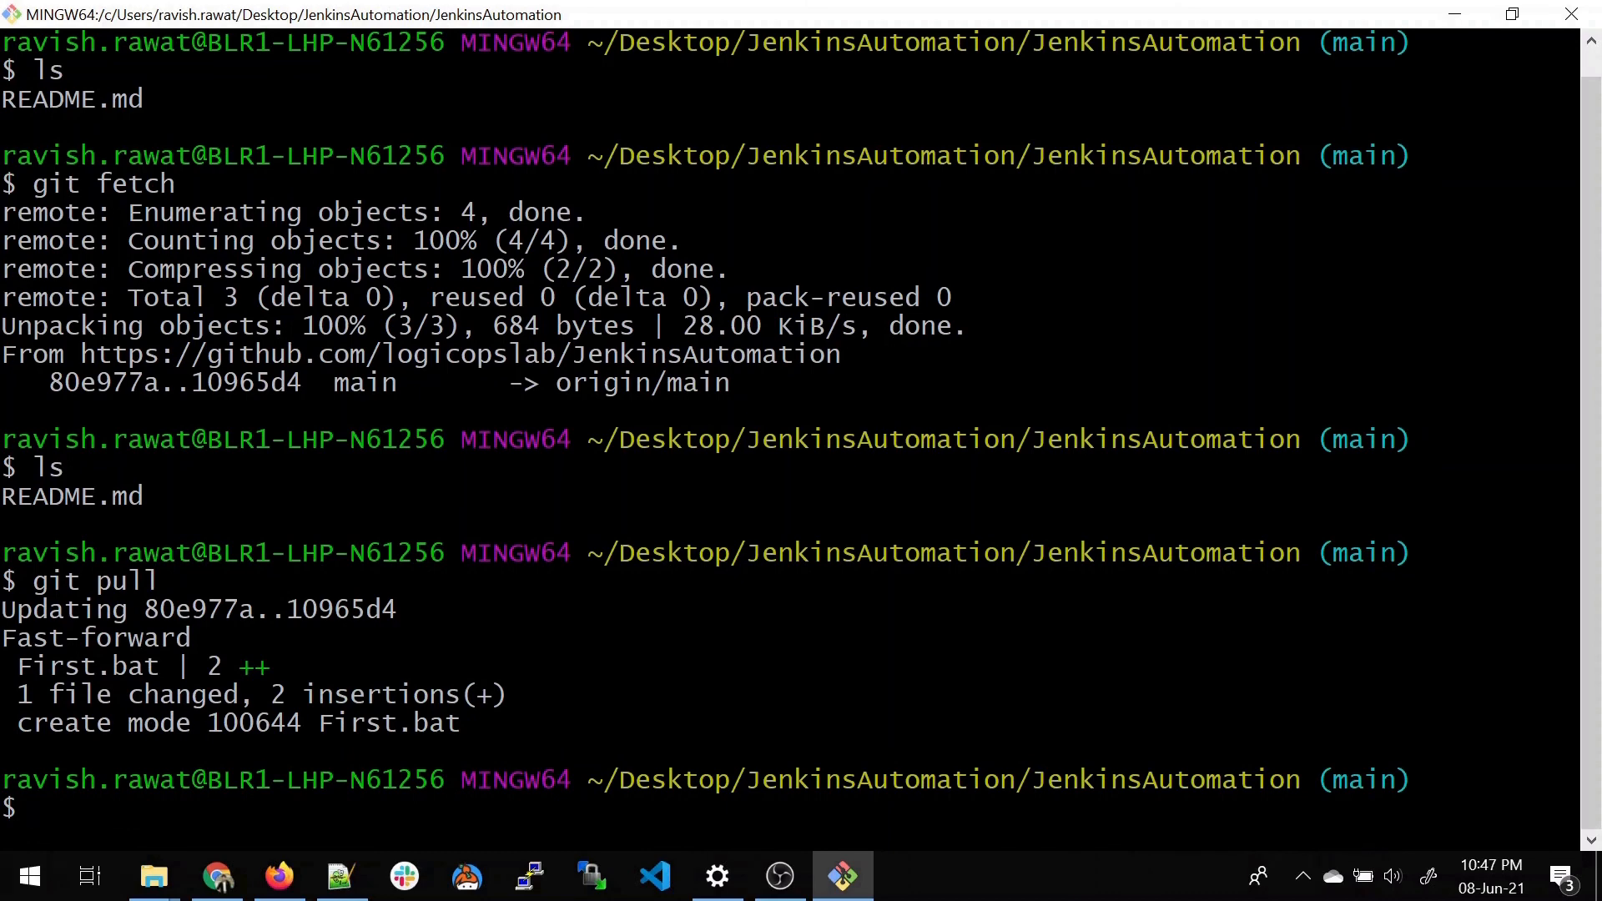
{"action": "left_click_drag", "start_coordinate": [1569, 724], "coordinate": [2, 609]}
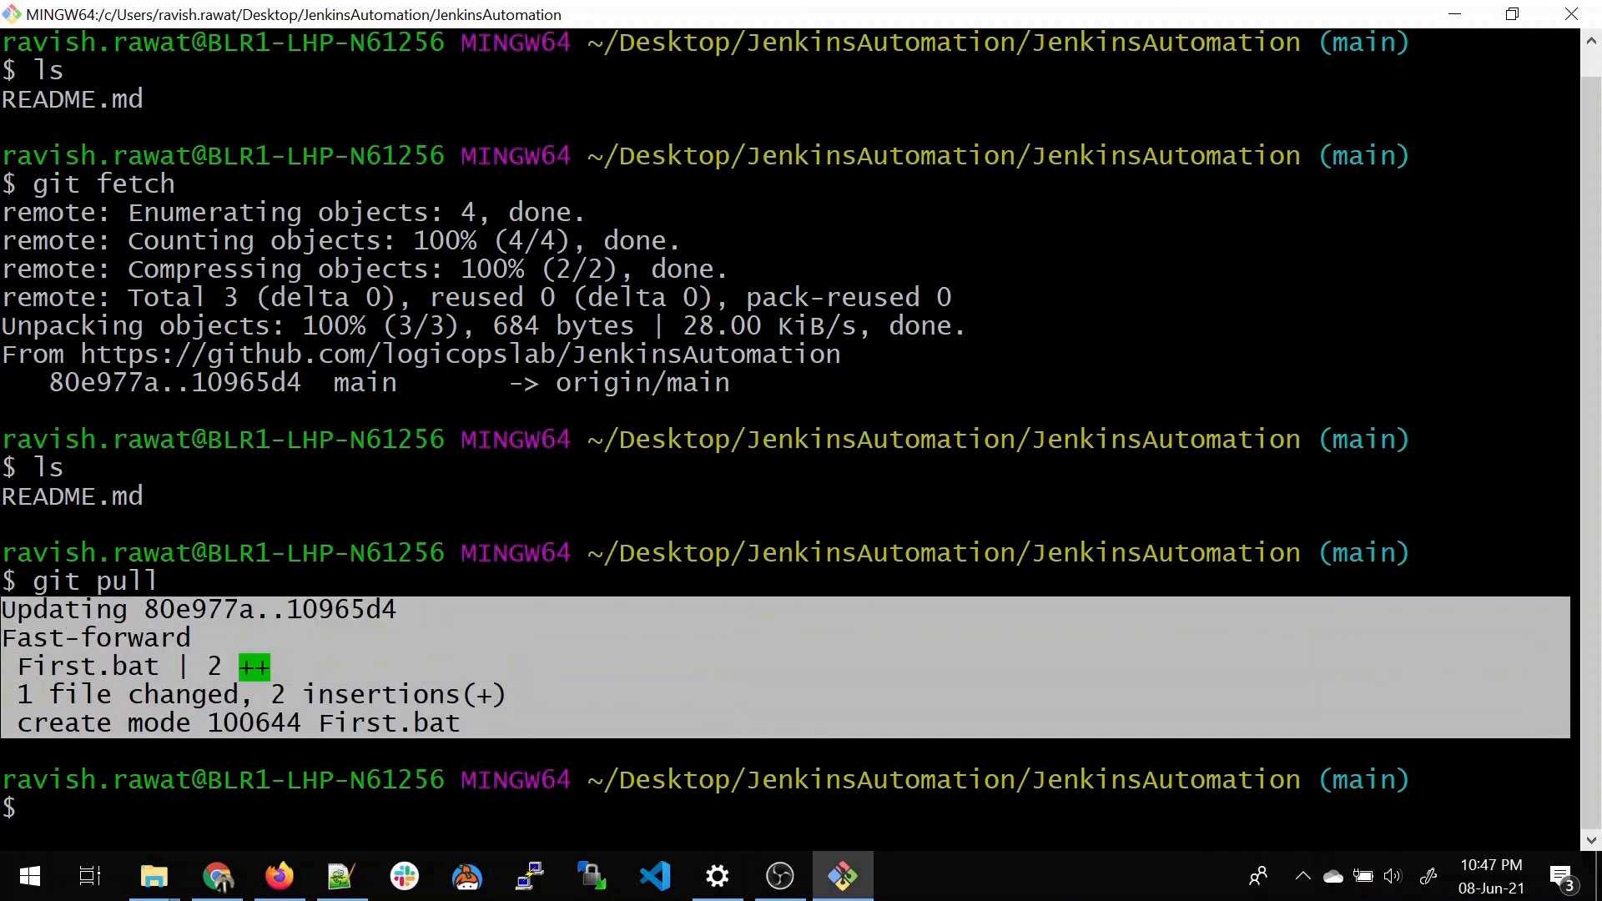
{"action": "left_click_drag", "start_coordinate": [534, 810], "coordinate": [509, 810]}
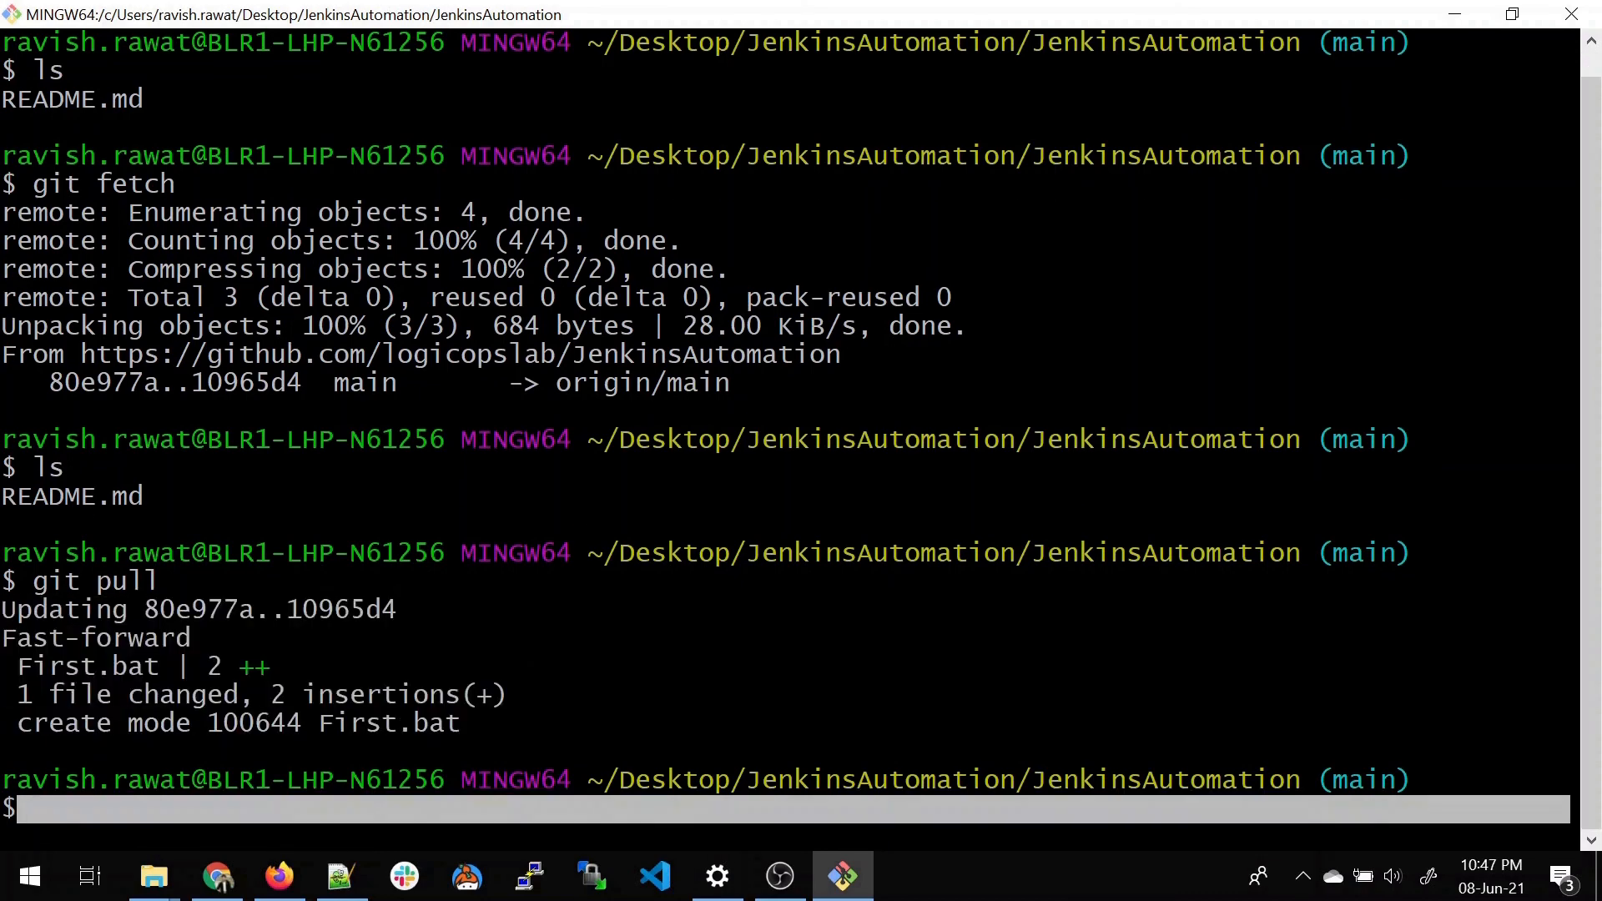
{"action": "left_click", "coordinate": [509, 810]}
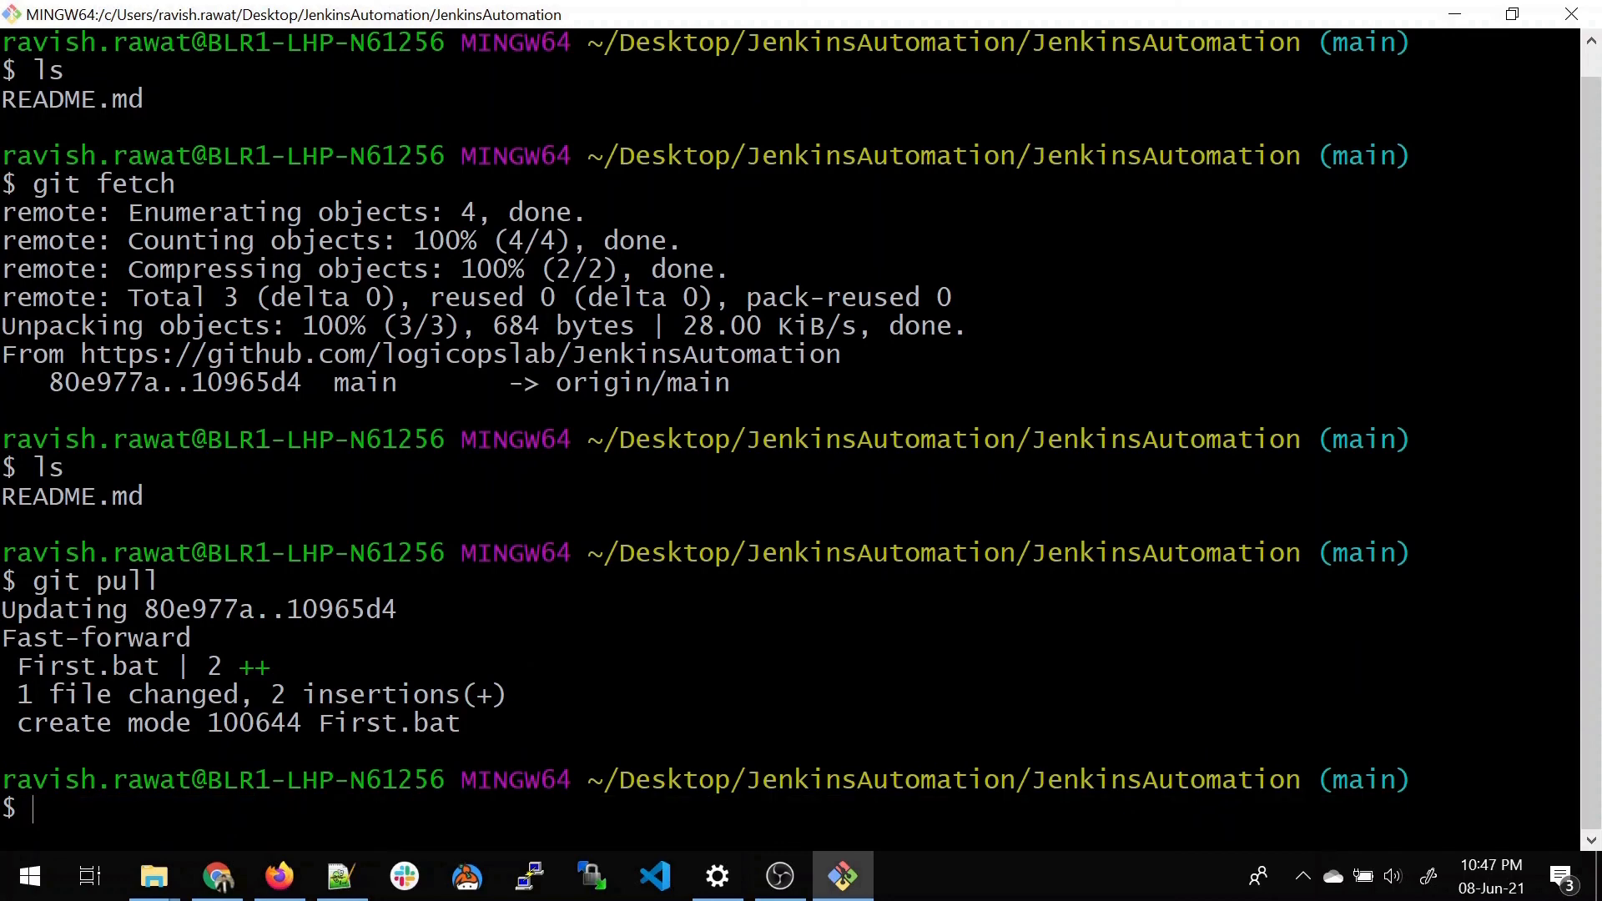
{"action": "type", "text": "ls"}
{"action": "key", "text": "Return"}
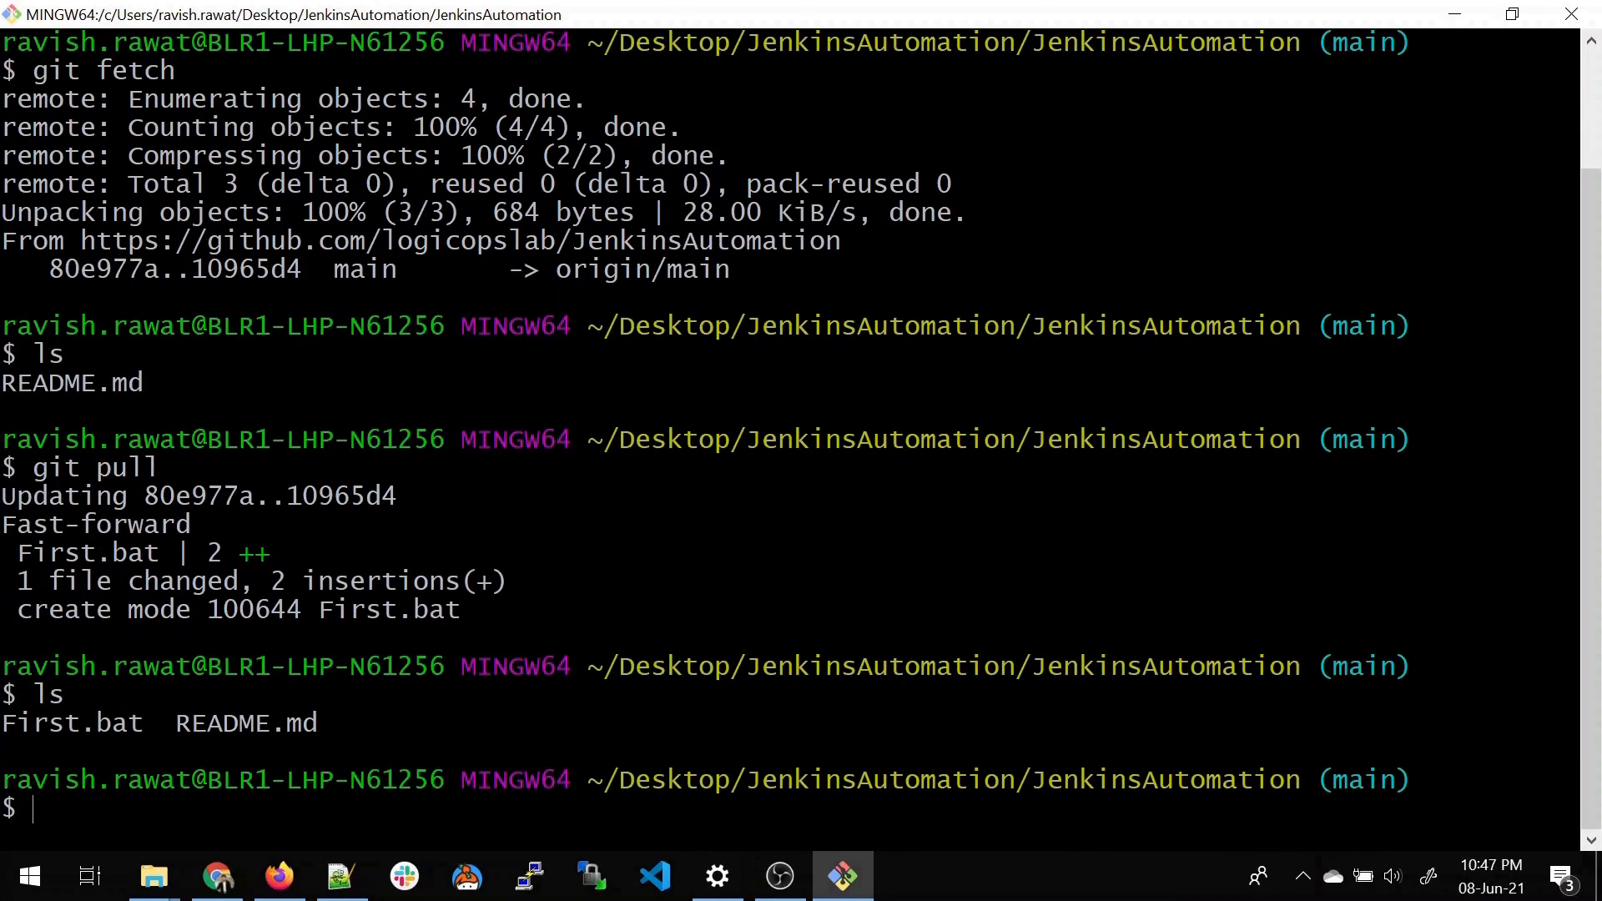
{"action": "left_click_drag", "start_coordinate": [158, 724], "coordinate": [2, 723]}
{"action": "left_click_drag", "start_coordinate": [751, 724], "coordinate": [175, 723]}
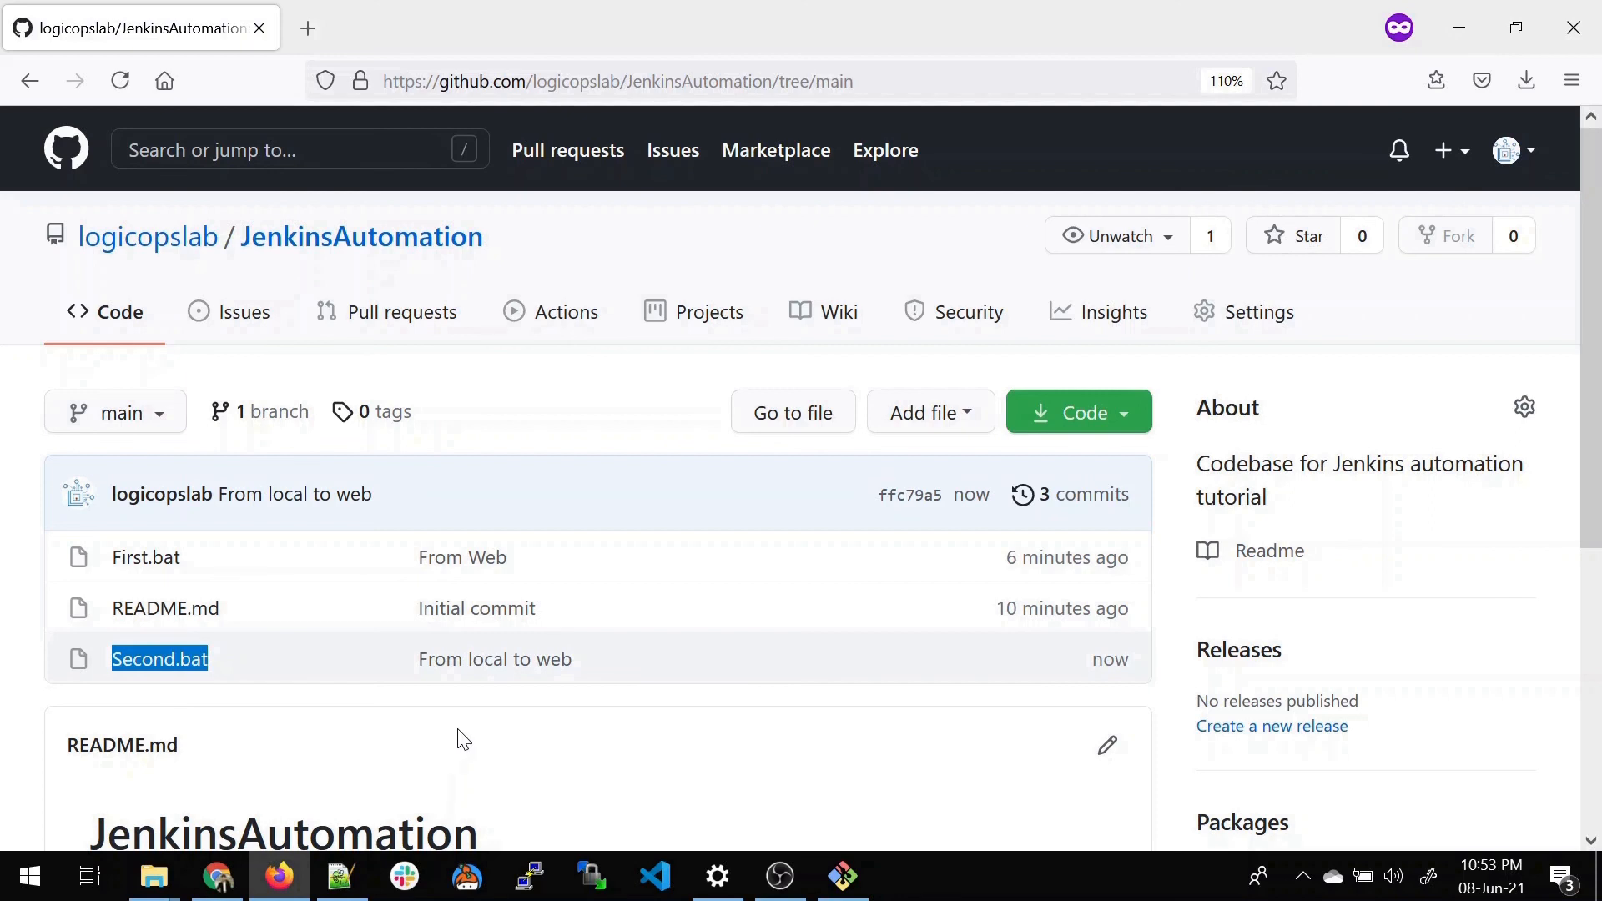
- Confirm JenkinsAutomation on GitHub lists Second.bat beside First.bat and README.md, with 3 commits on main
{"action": "left_click", "coordinate": [461, 741]}
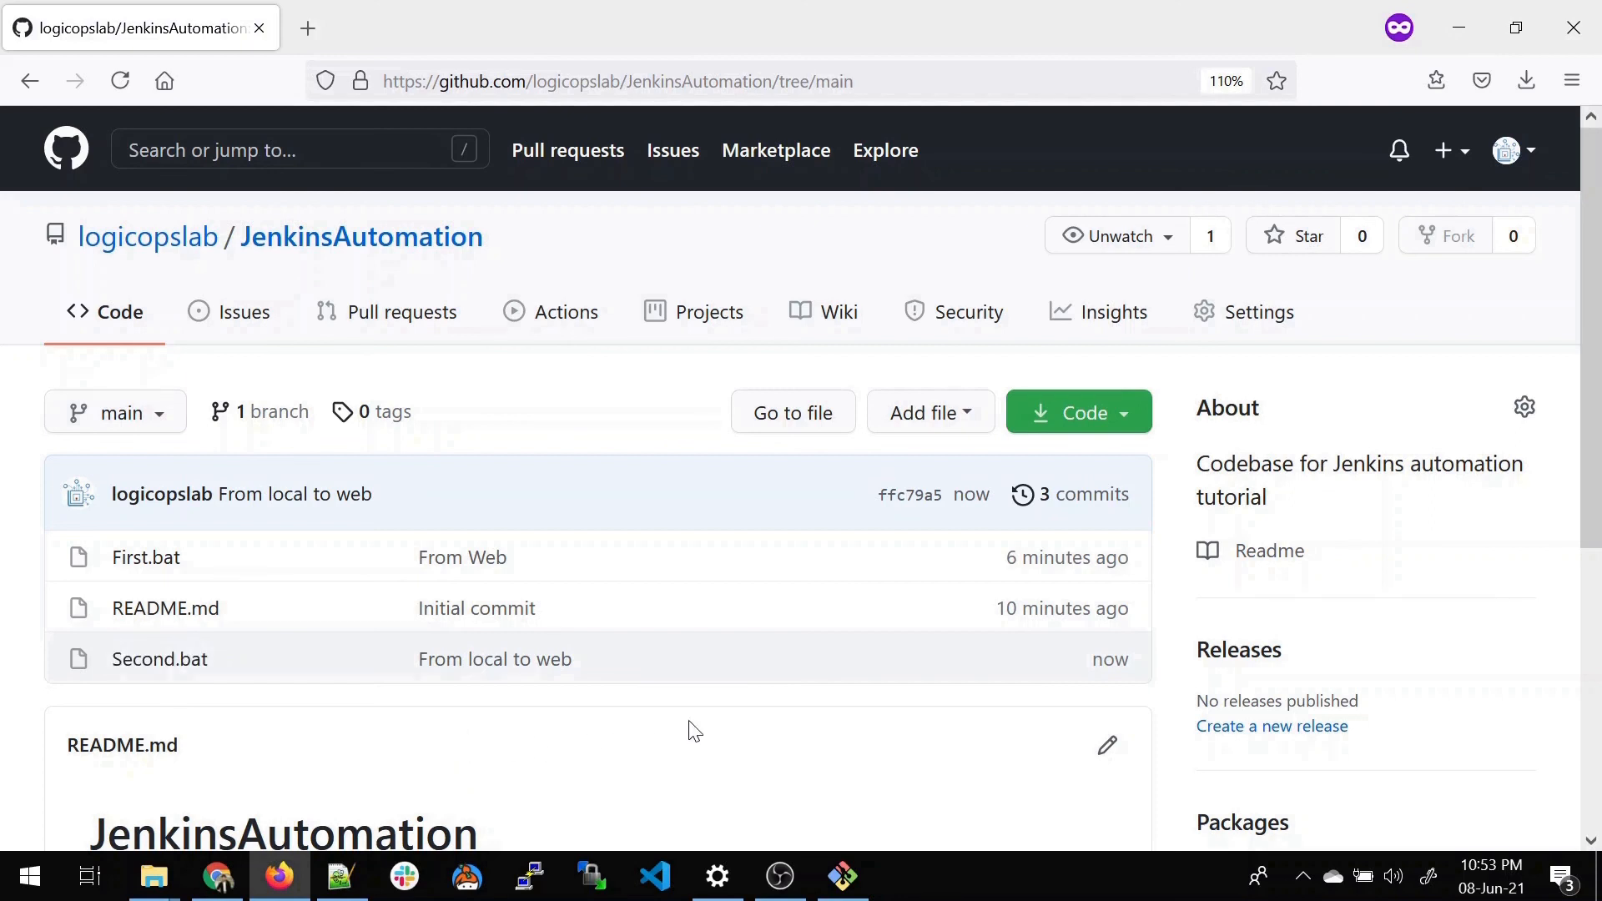